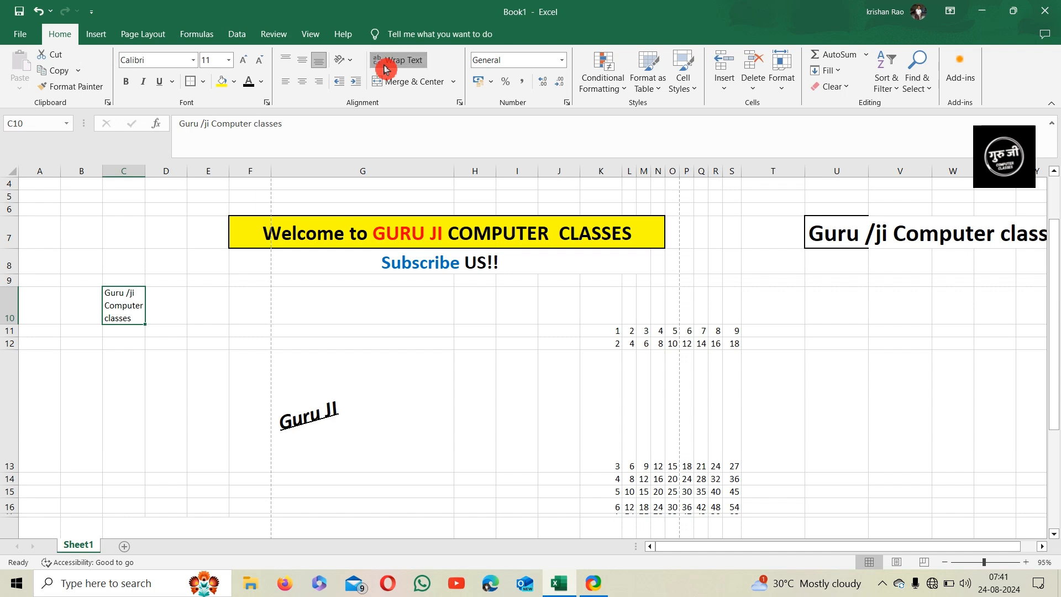
Step: Turn text wrapping off and back on for the text in cell C10
{"action": "left_click", "coordinate": [386, 69]}
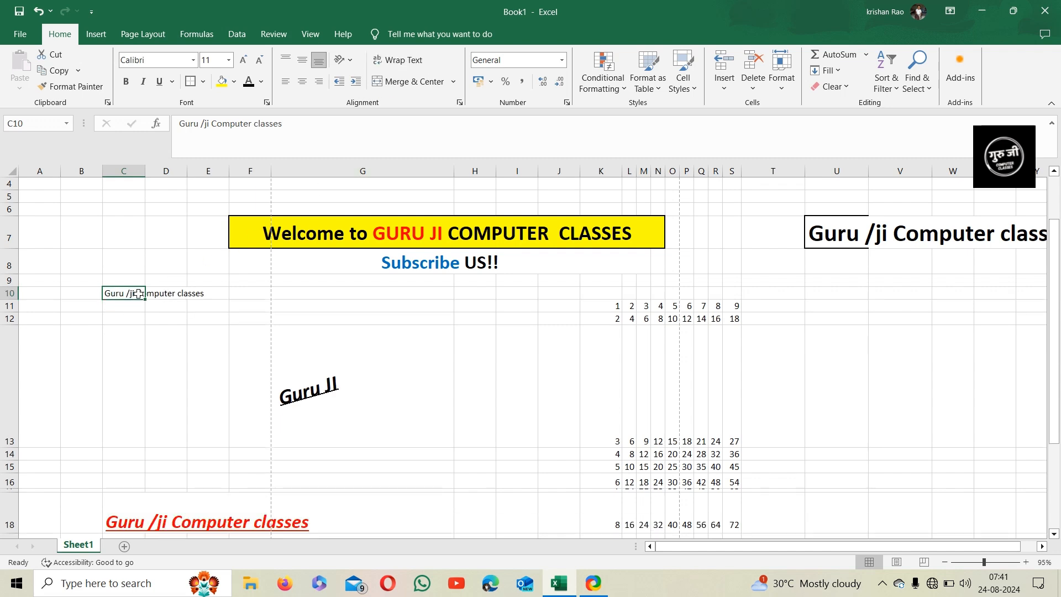
{"action": "left_click", "coordinate": [402, 61]}
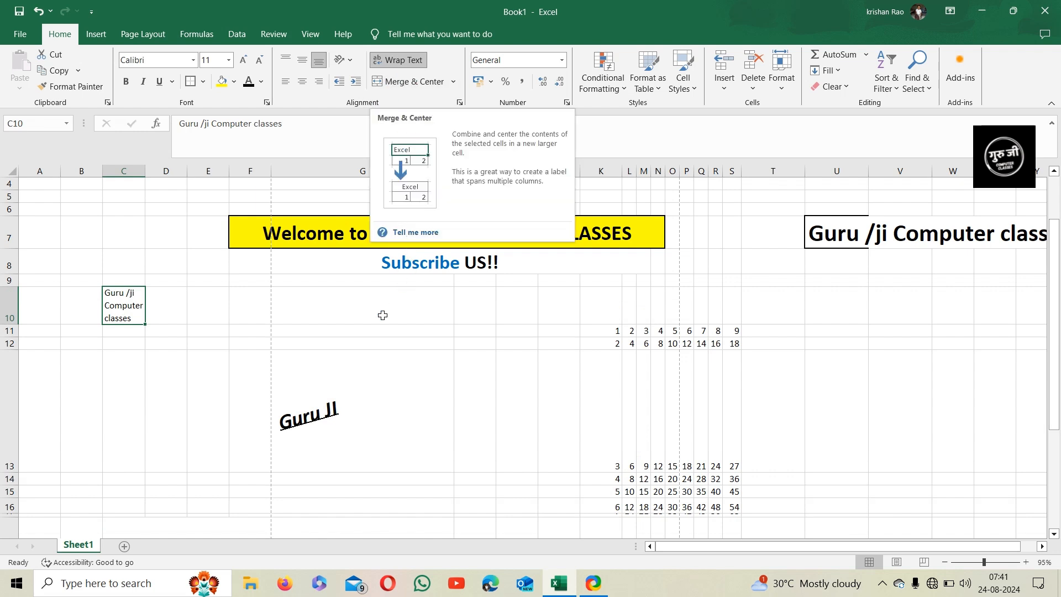
{"action": "left_click", "coordinate": [747, 550]}
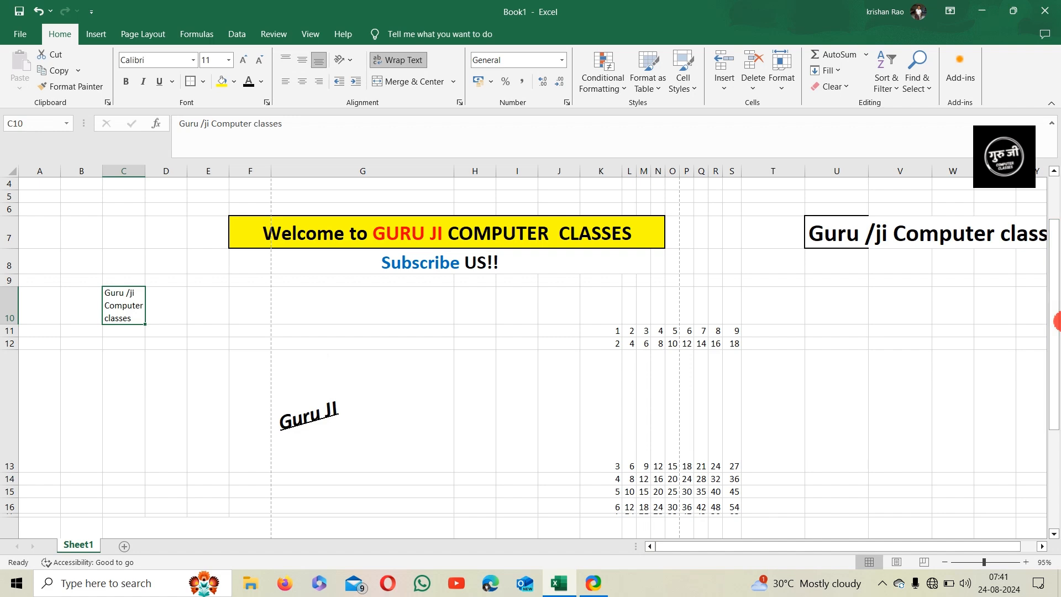
Step: Enter the text "Guru Ji Computer classes jhgjhgggjhgjhg" in cell B15
{"action": "left_click", "coordinate": [1056, 319]}
{"action": "left_click_drag", "start_coordinate": [1056, 319], "coordinate": [1056, 403]}
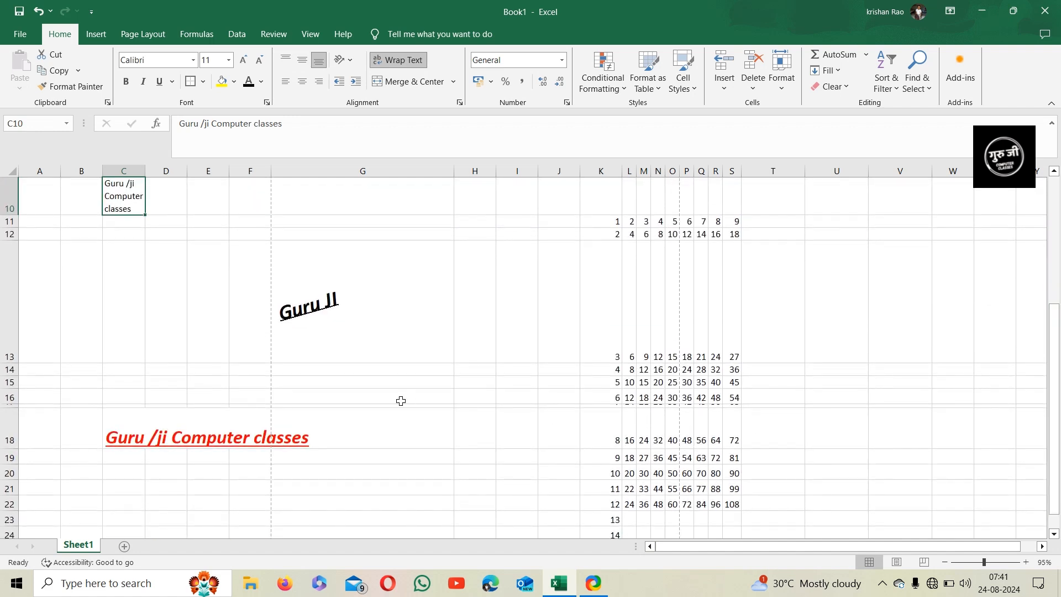
{"action": "left_click", "coordinate": [91, 383]}
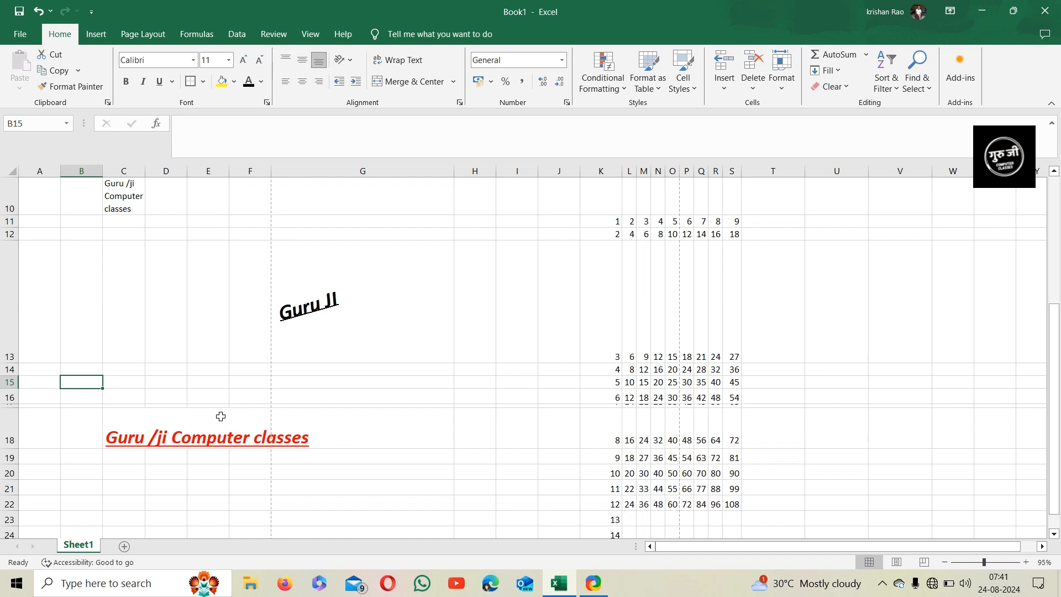
{"action": "type", "text": "Guru Ji Computer c"}
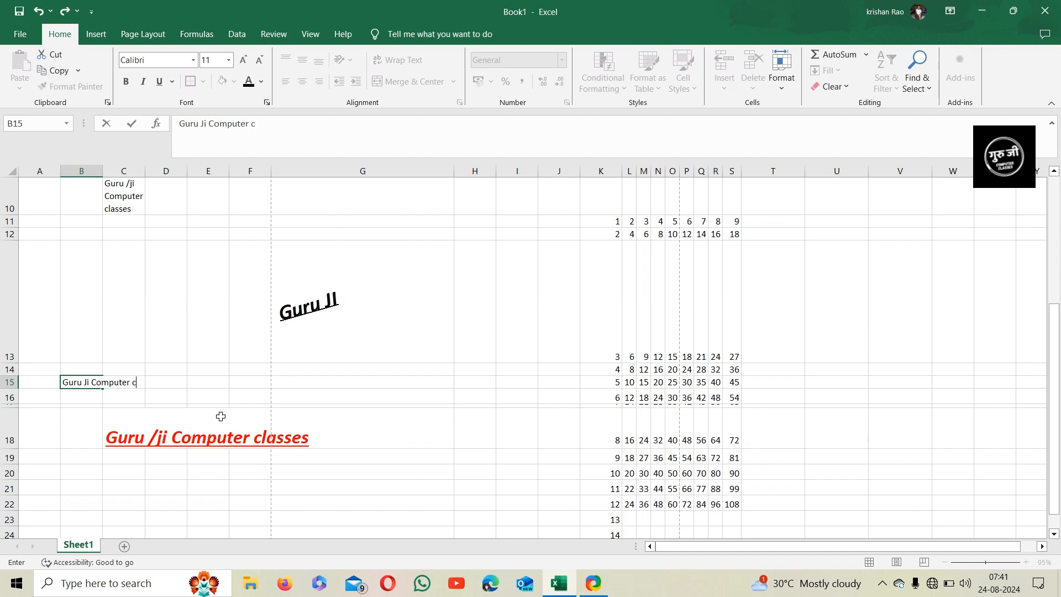
{"action": "type", "text": "ses jhgjhgggjhgjhg"}
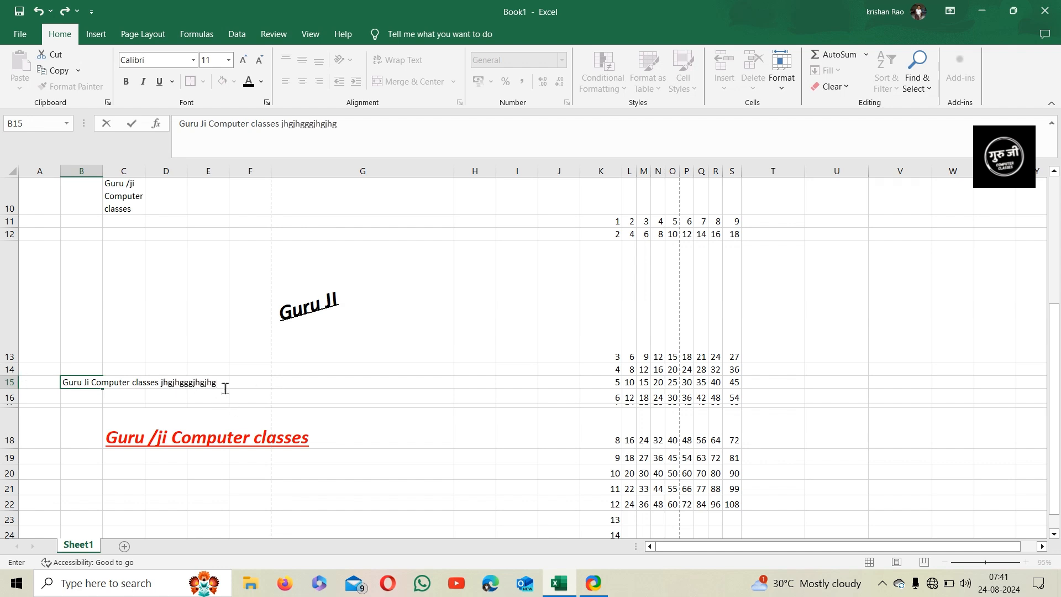
{"action": "left_click", "coordinate": [206, 339]}
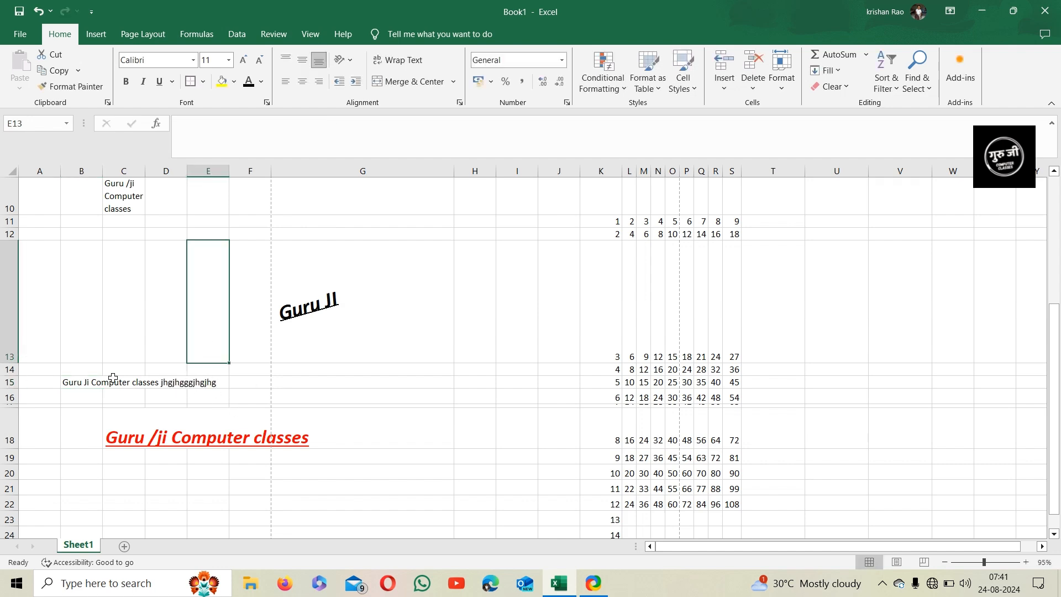
Step: Narrow column G to about half its width
{"action": "left_click", "coordinate": [81, 381]}
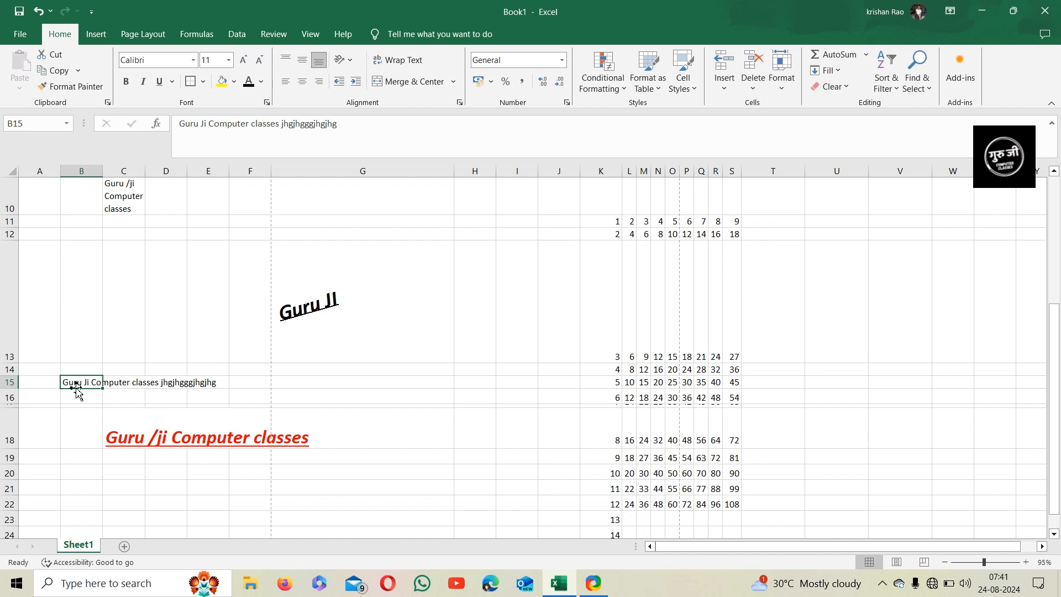
{"action": "left_click_drag", "start_coordinate": [78, 383], "coordinate": [476, 395]}
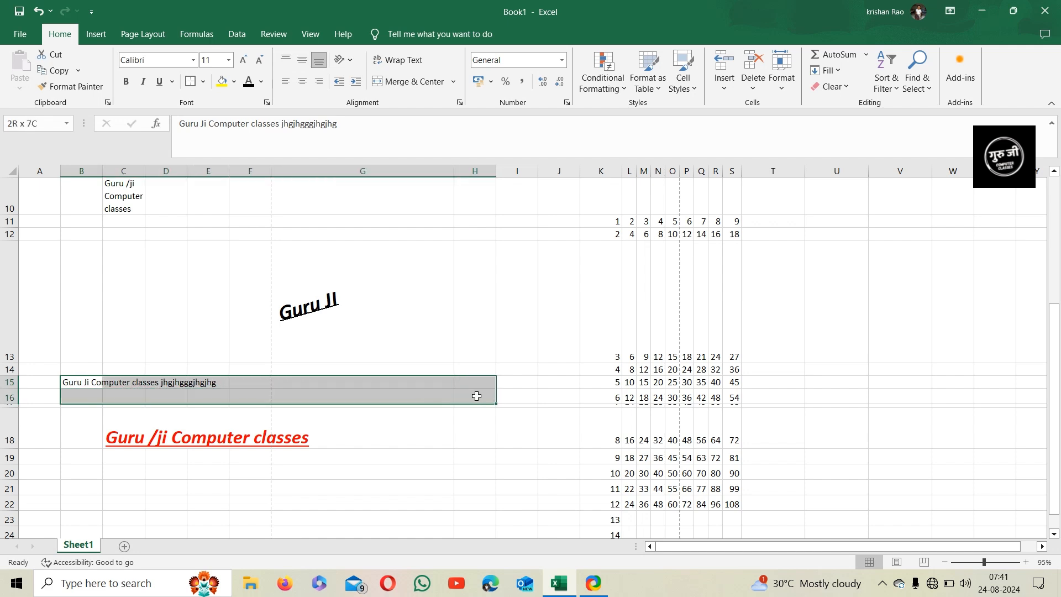
{"action": "left_click", "coordinate": [450, 344]}
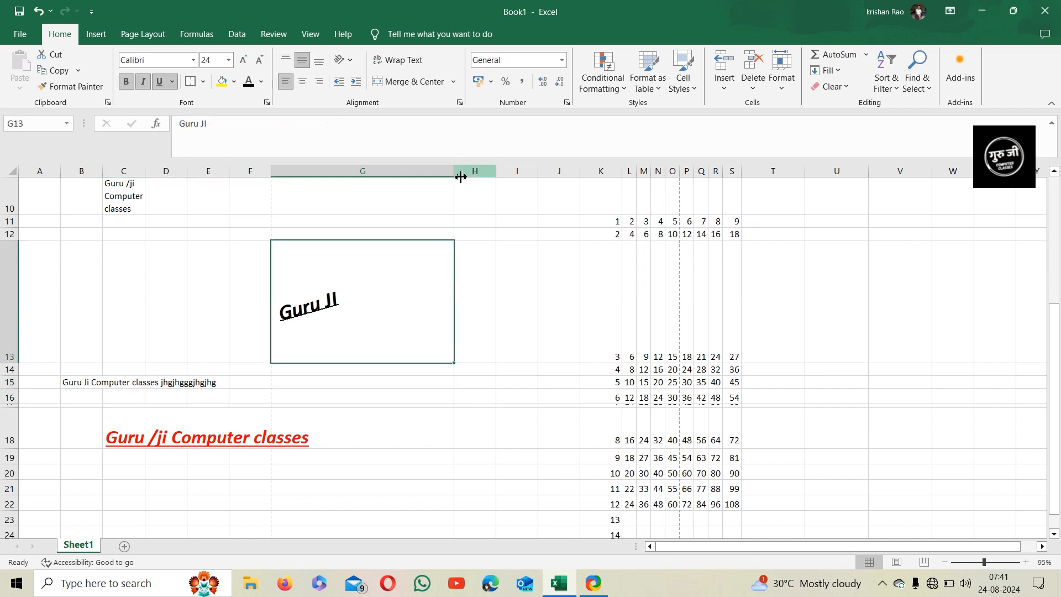
{"action": "left_click_drag", "start_coordinate": [459, 175], "coordinate": [364, 190]}
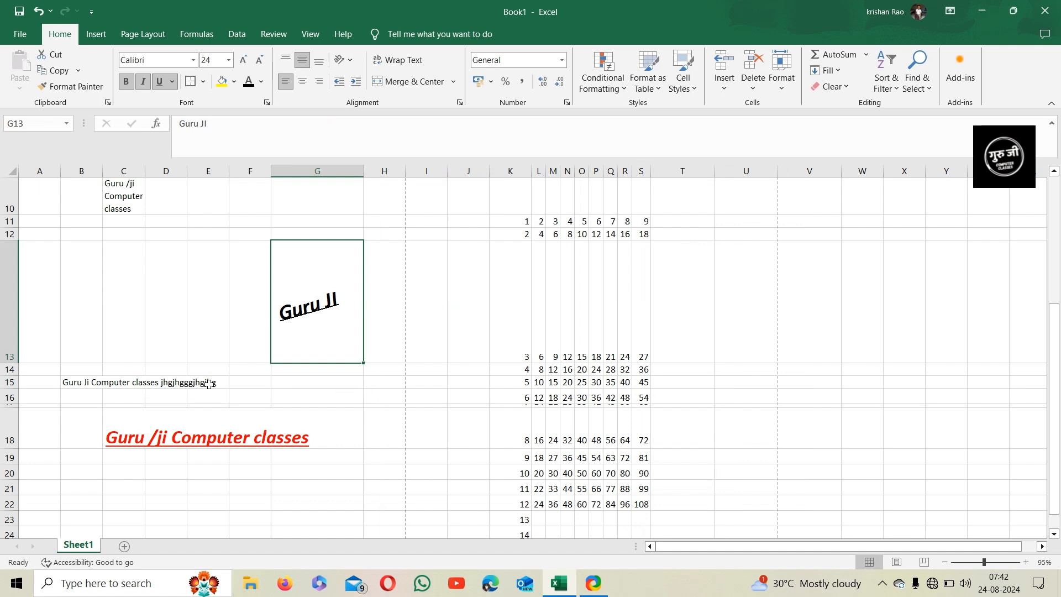
Step: Merge cells B15 to H15 and center the text across them
{"action": "left_click_drag", "start_coordinate": [76, 383], "coordinate": [381, 381]}
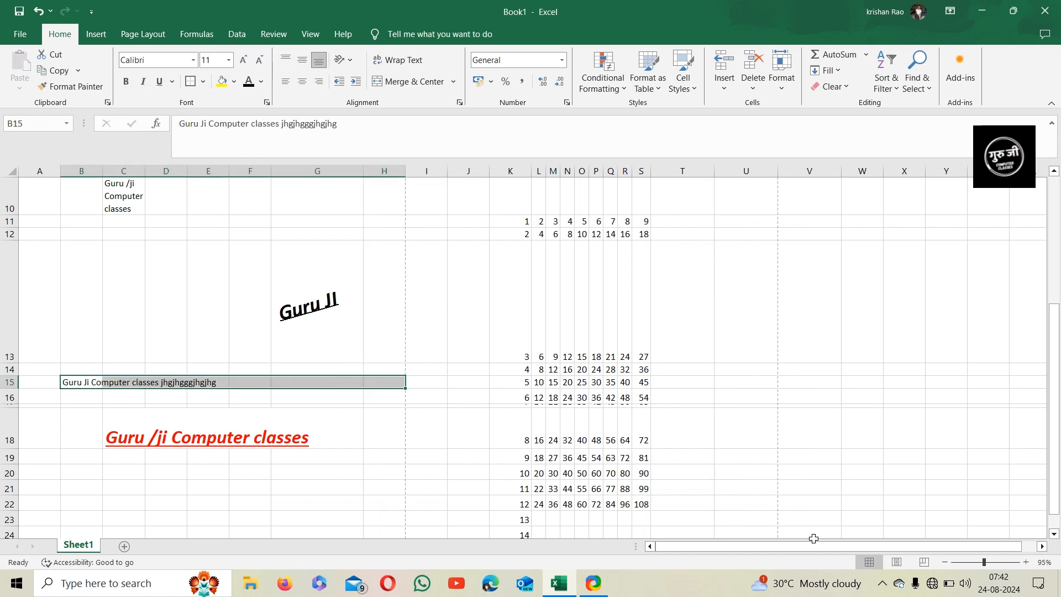
{"action": "left_click", "coordinate": [990, 562]}
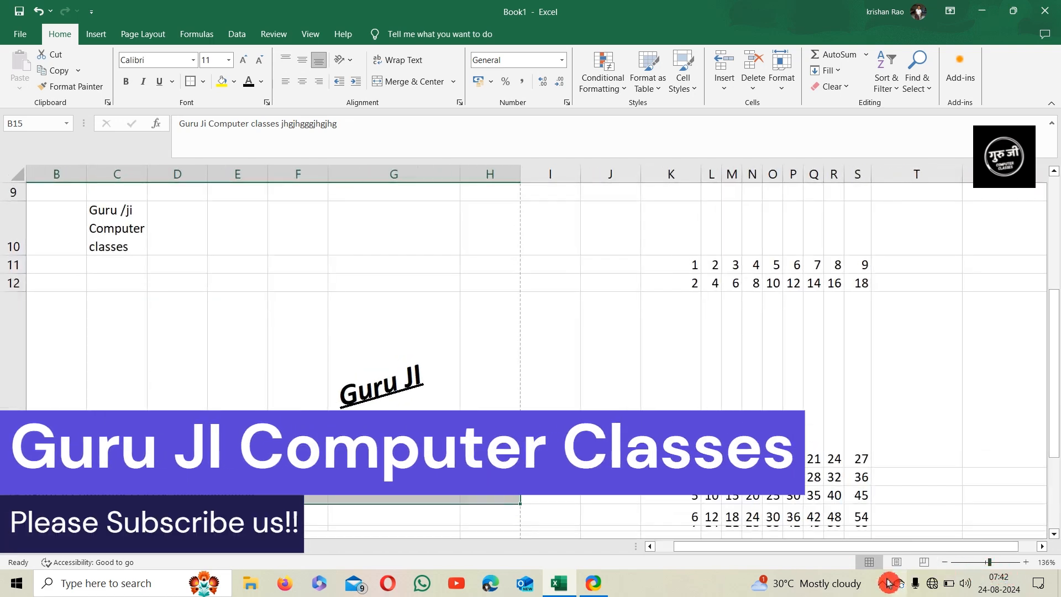
{"action": "left_click_drag", "start_coordinate": [828, 550], "coordinate": [771, 550]}
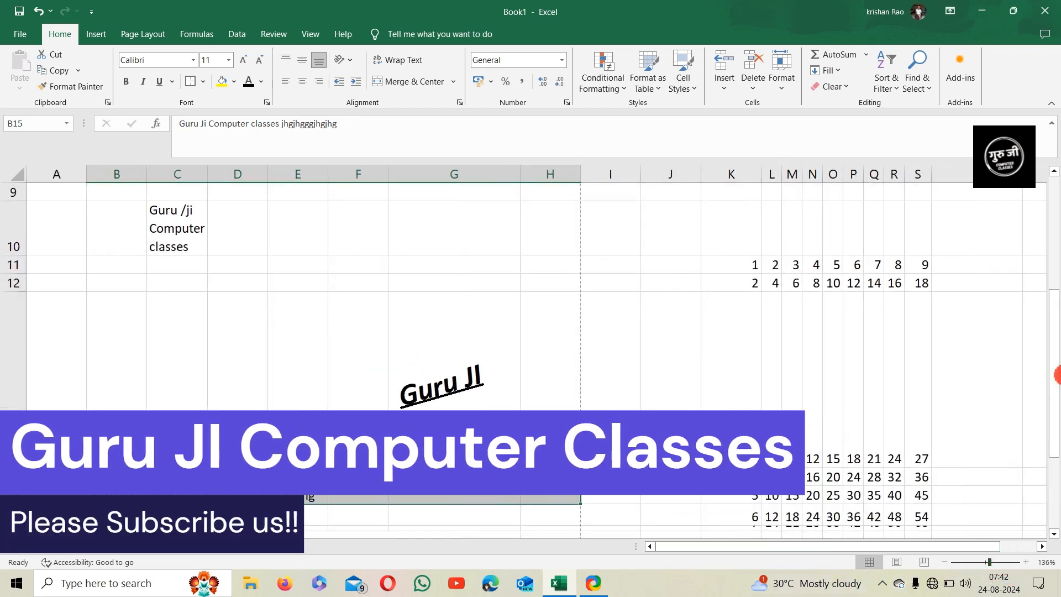
{"action": "left_click_drag", "start_coordinate": [1053, 371], "coordinate": [1053, 413]}
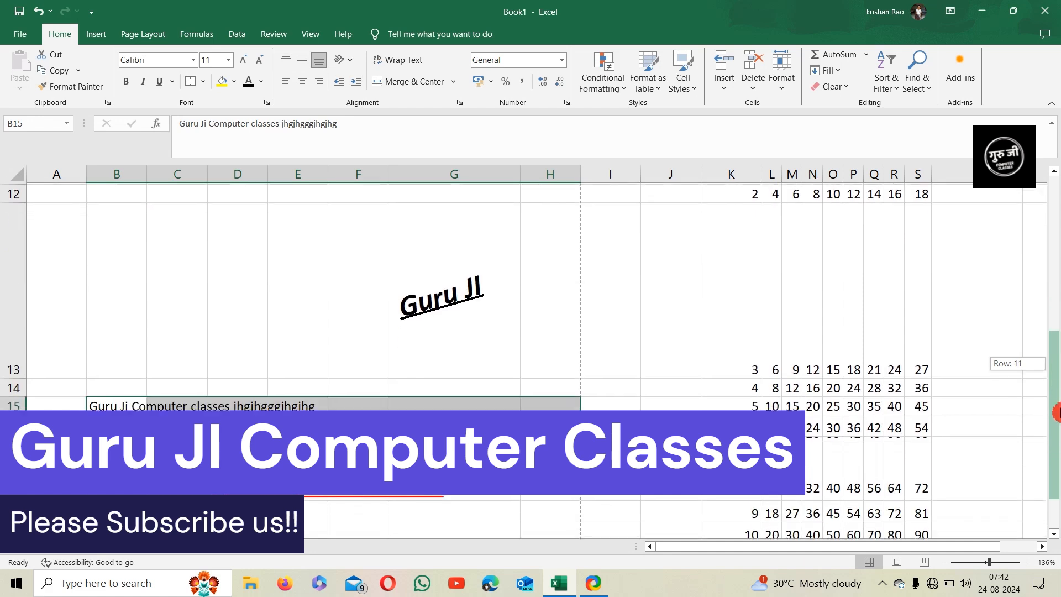
{"action": "left_click", "coordinate": [405, 90]}
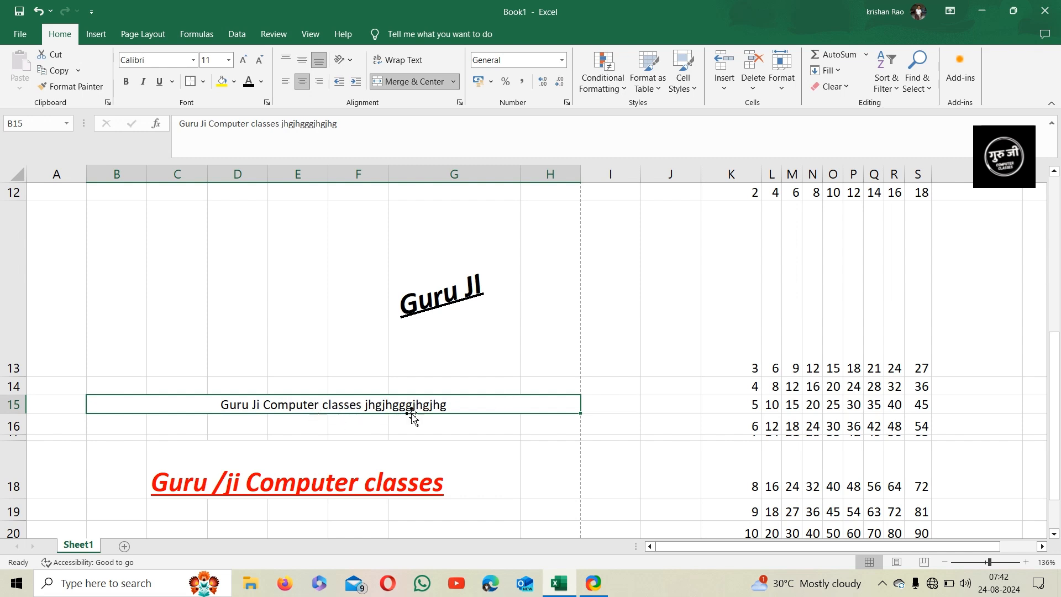
{"action": "left_click", "coordinate": [414, 437]}
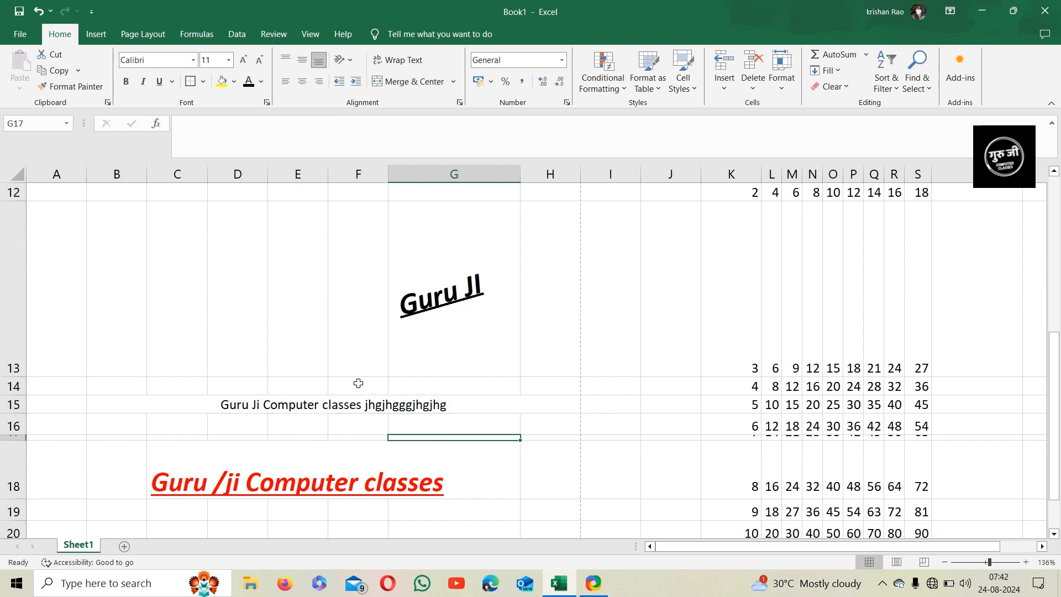
Step: Merge the empty range D43:I49 into one cell without centering, and unmerge it again
{"action": "left_click", "coordinate": [453, 81]}
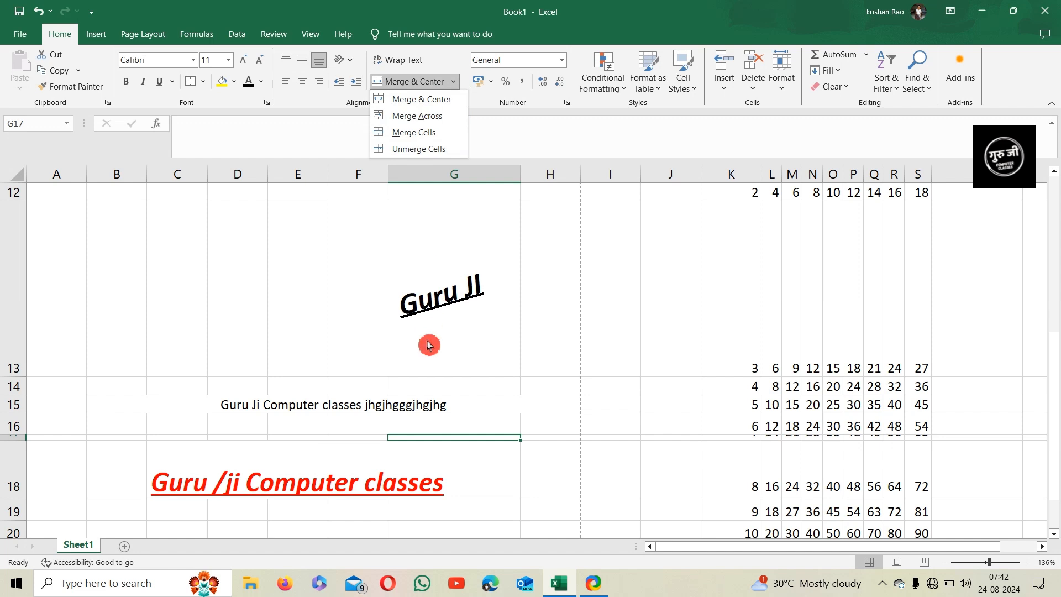
{"action": "scroll", "coordinate": [426, 342], "scroll_direction": "down", "scroll_amount": 5}
{"action": "scroll", "coordinate": [425, 343], "scroll_direction": "down", "scroll_amount": 4}
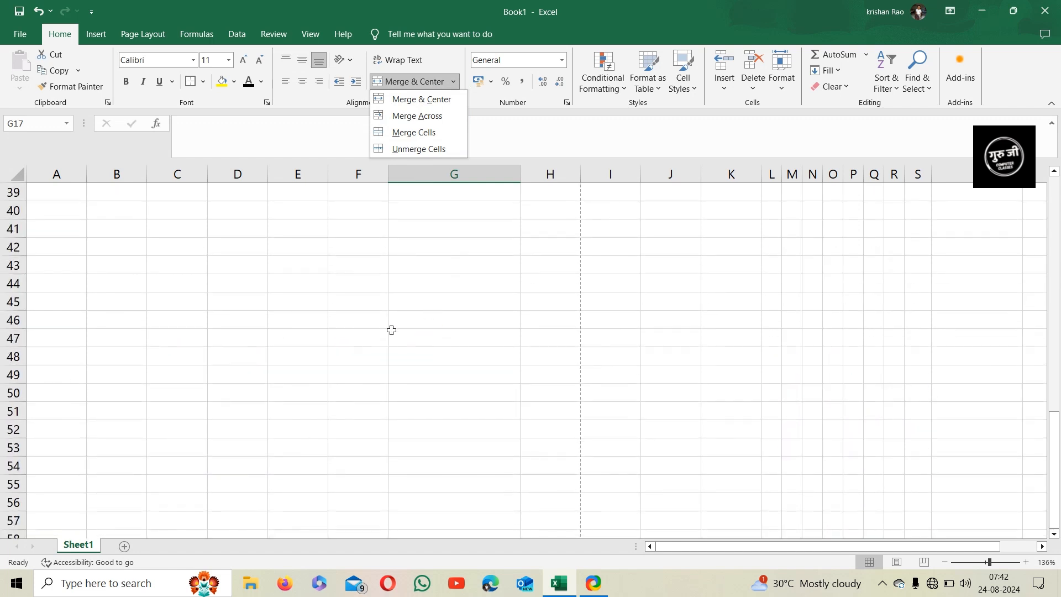
{"action": "left_click", "coordinate": [278, 322]}
{"action": "left_click", "coordinate": [309, 271]}
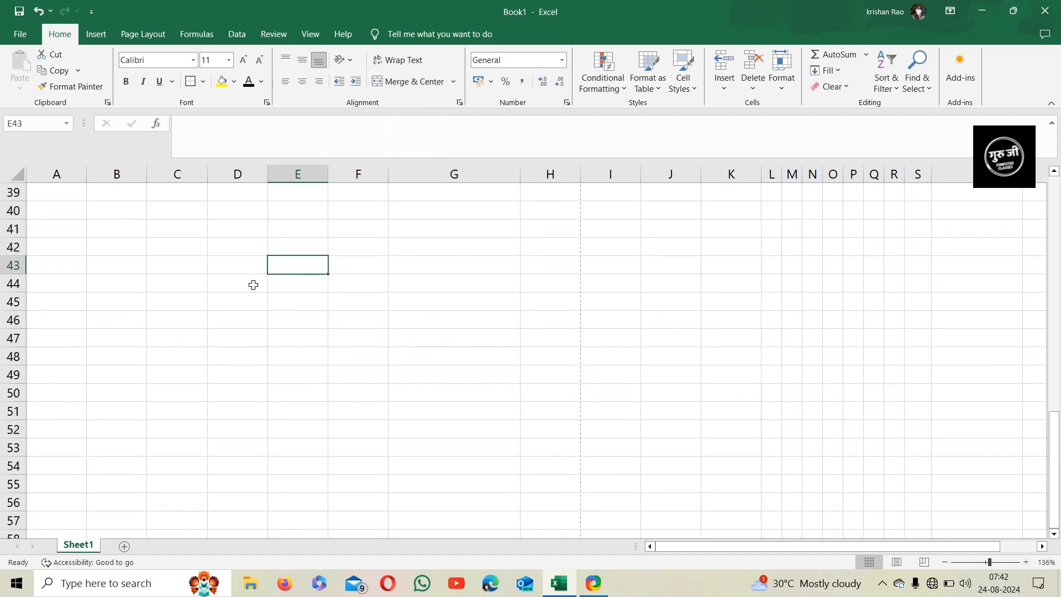
{"action": "left_click_drag", "start_coordinate": [217, 269], "coordinate": [597, 371]}
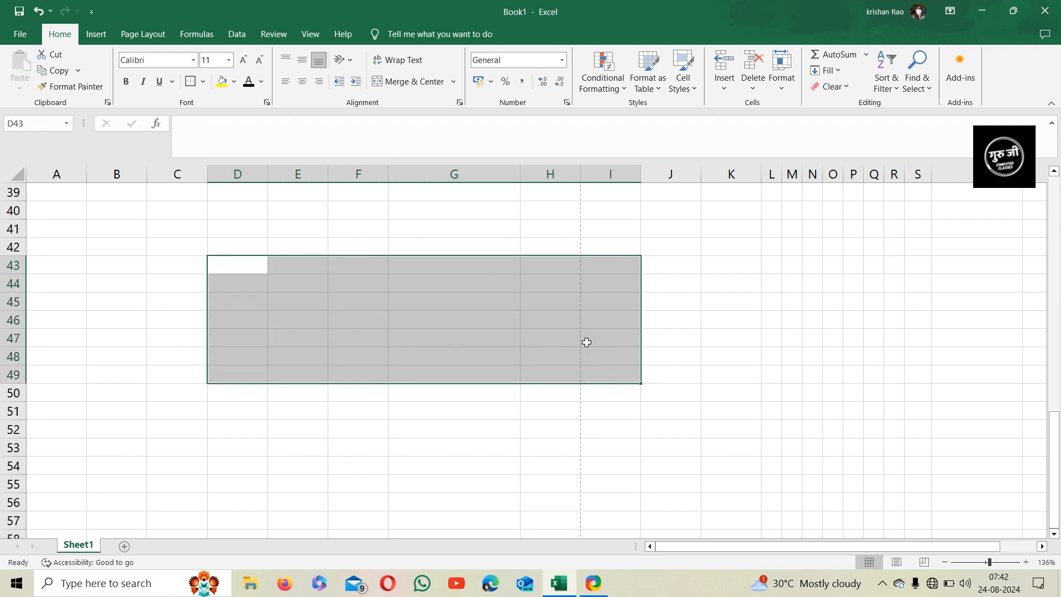
{"action": "left_click", "coordinate": [455, 83]}
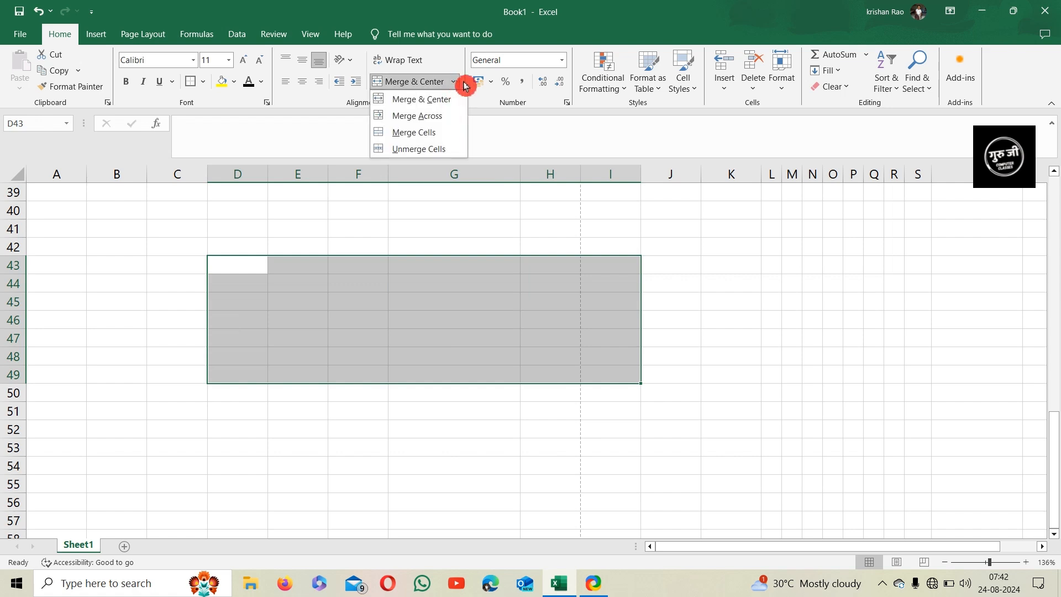
{"action": "left_click", "coordinate": [420, 139]}
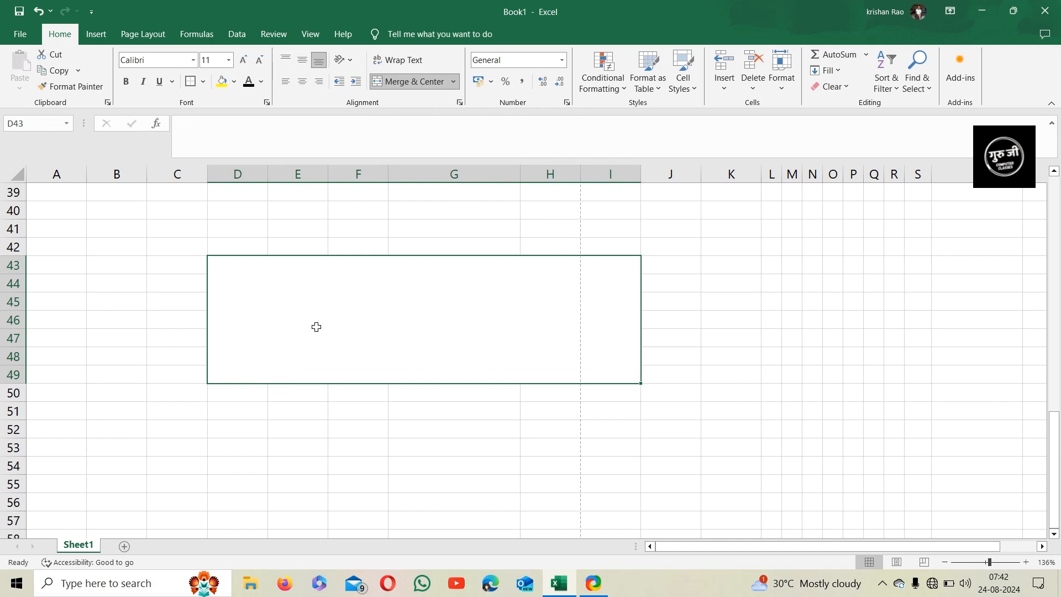
{"action": "left_click", "coordinate": [453, 82]}
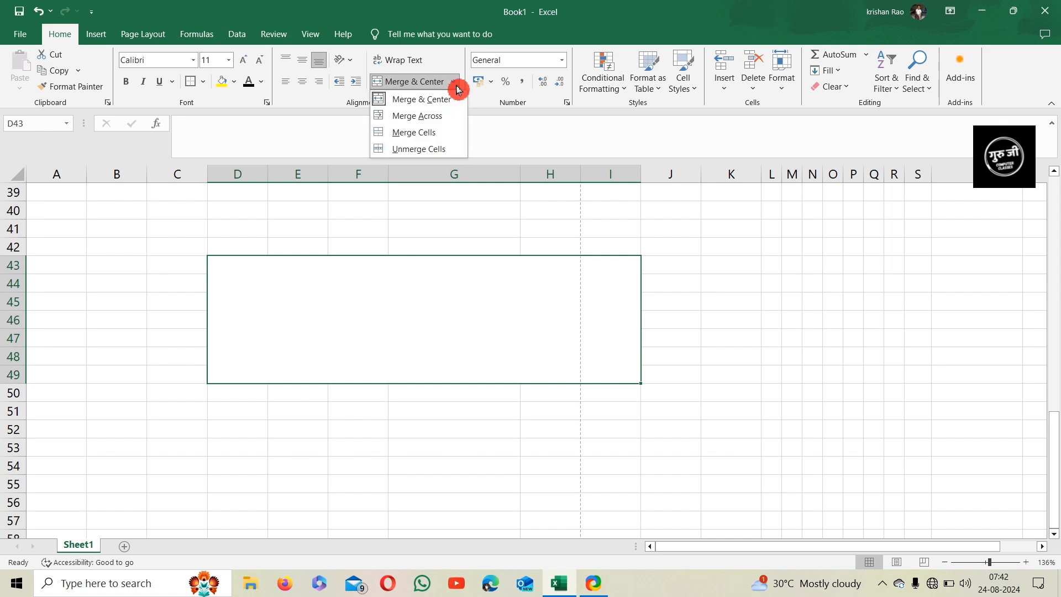
{"action": "left_click", "coordinate": [426, 149]}
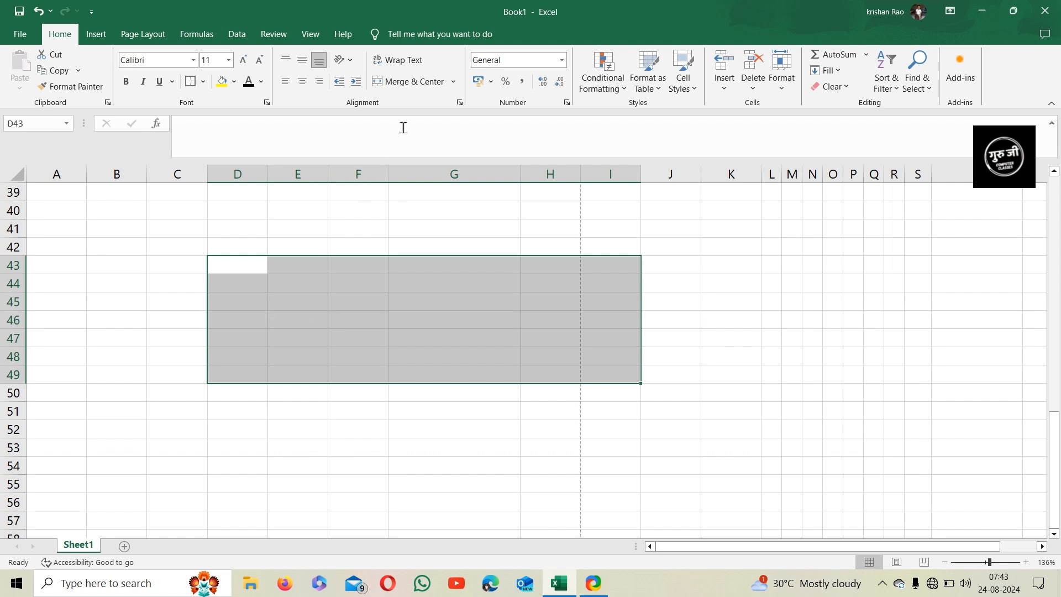
Step: Apply Merge & Center to the range D43:I49, and split it back into separate cells
{"action": "left_click", "coordinate": [434, 88]}
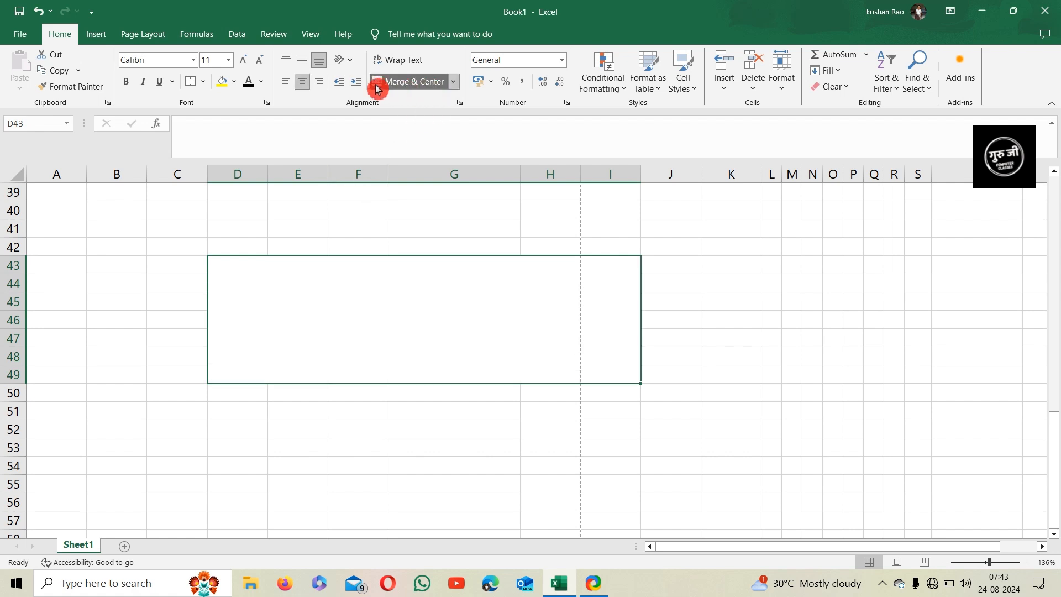
{"action": "left_click", "coordinate": [453, 82]}
{"action": "left_click", "coordinate": [436, 151]}
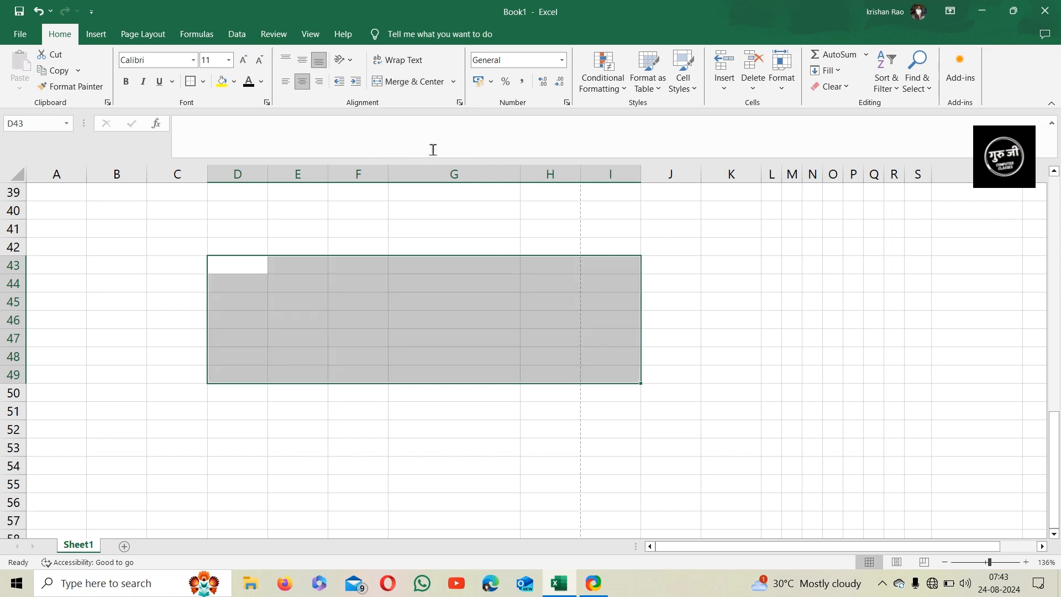
Step: Merge the range D43:I49 row by row with Merge Across
{"action": "left_click", "coordinate": [457, 89]}
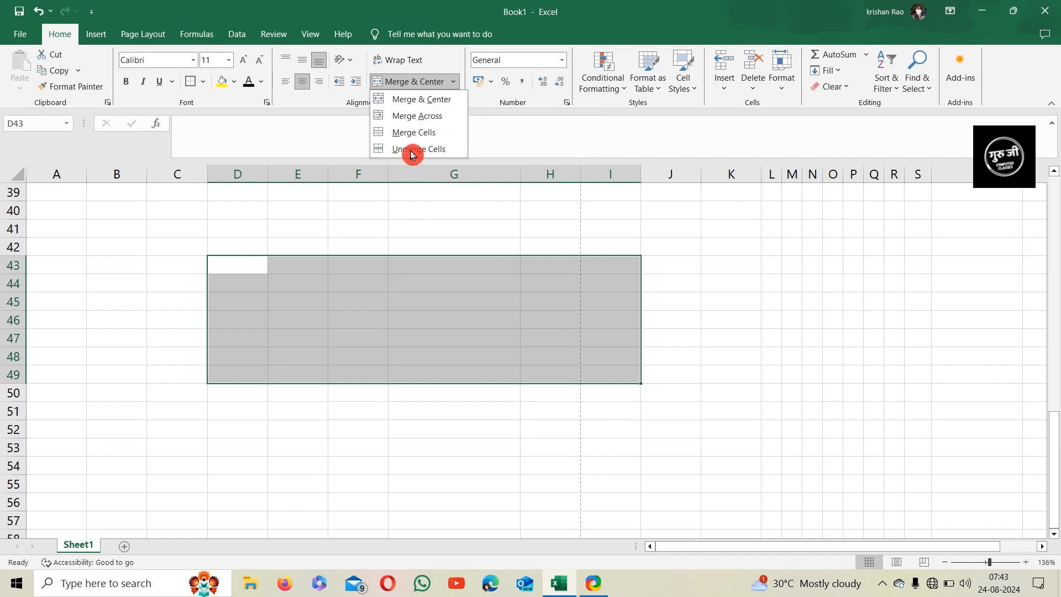
{"action": "left_click", "coordinate": [422, 121]}
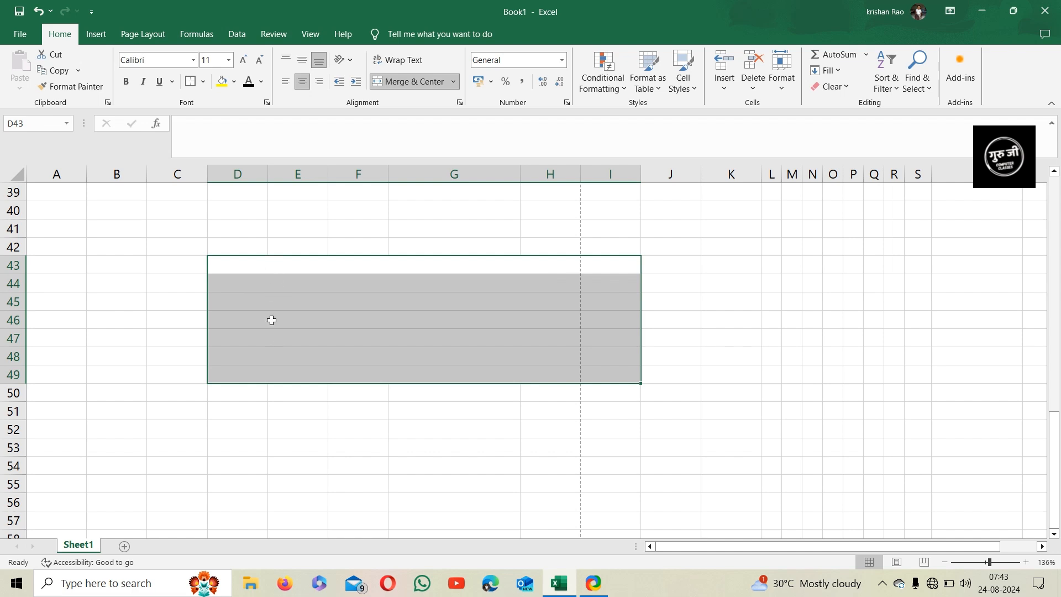
{"action": "left_click", "coordinate": [271, 362]}
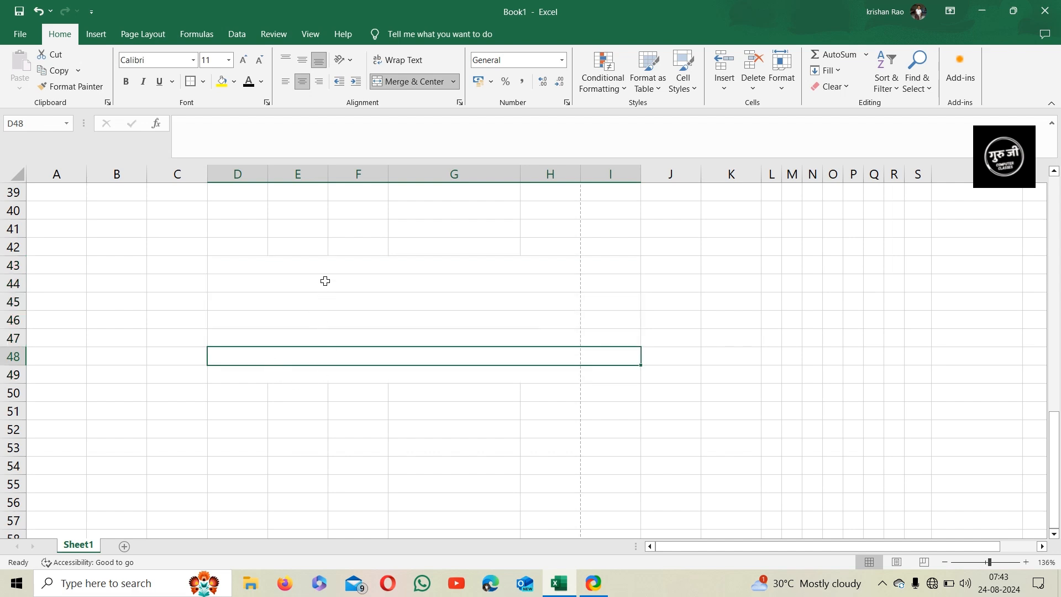
Step: Apply all borders to the merged rows 43 to 48 in columns D to I
{"action": "left_click_drag", "start_coordinate": [389, 268], "coordinate": [398, 355]}
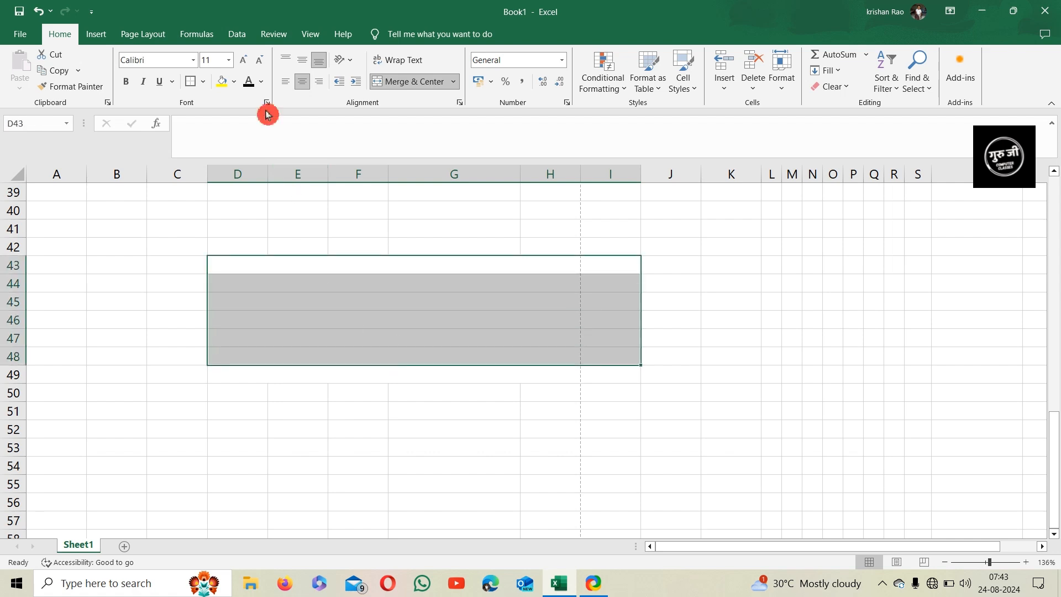
{"action": "left_click", "coordinate": [207, 85]}
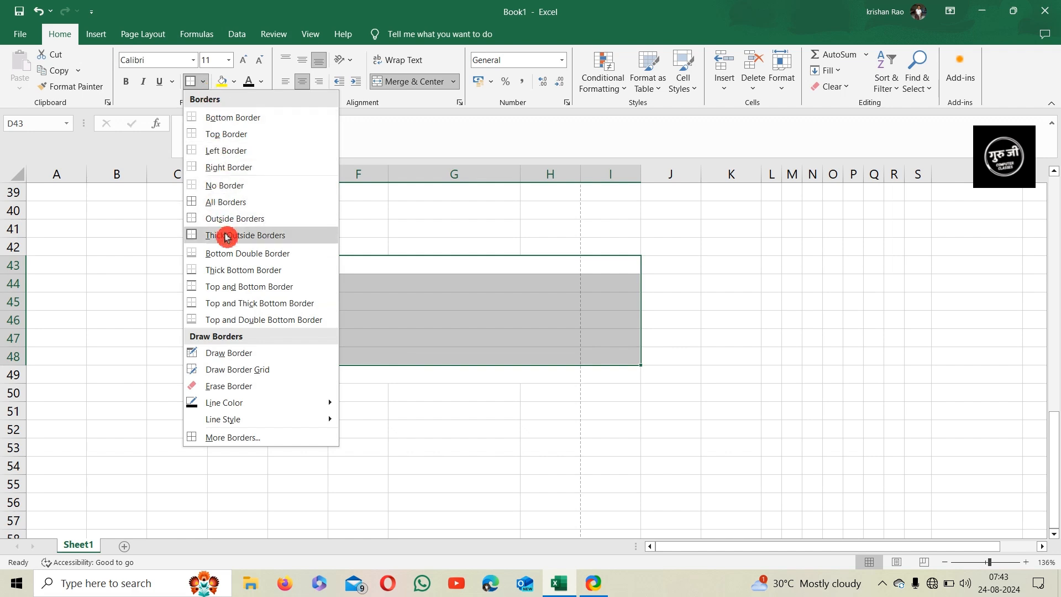
{"action": "left_click", "coordinate": [235, 202]}
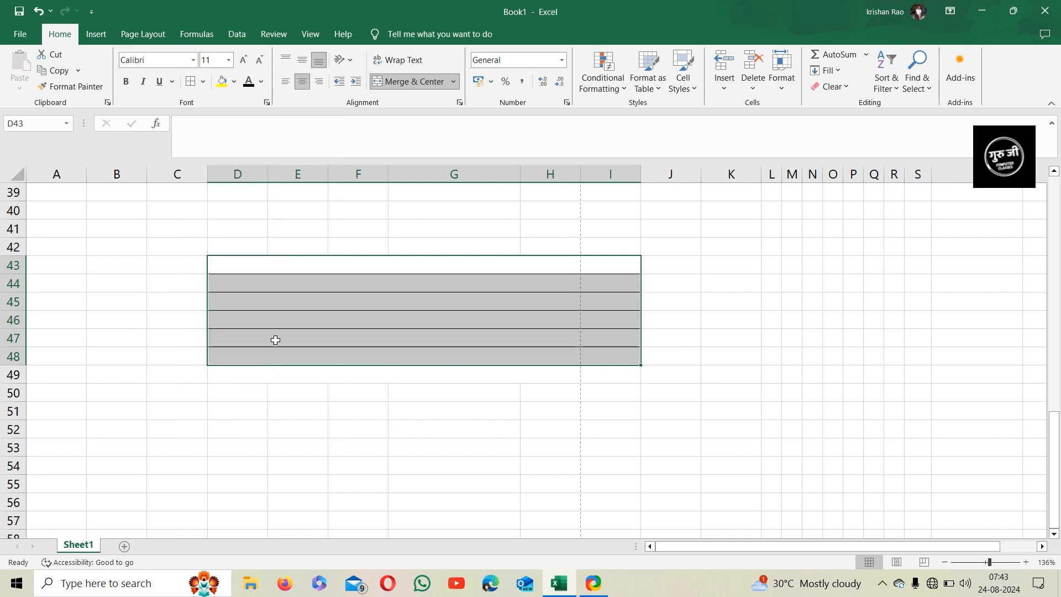
{"action": "left_click", "coordinate": [297, 408]}
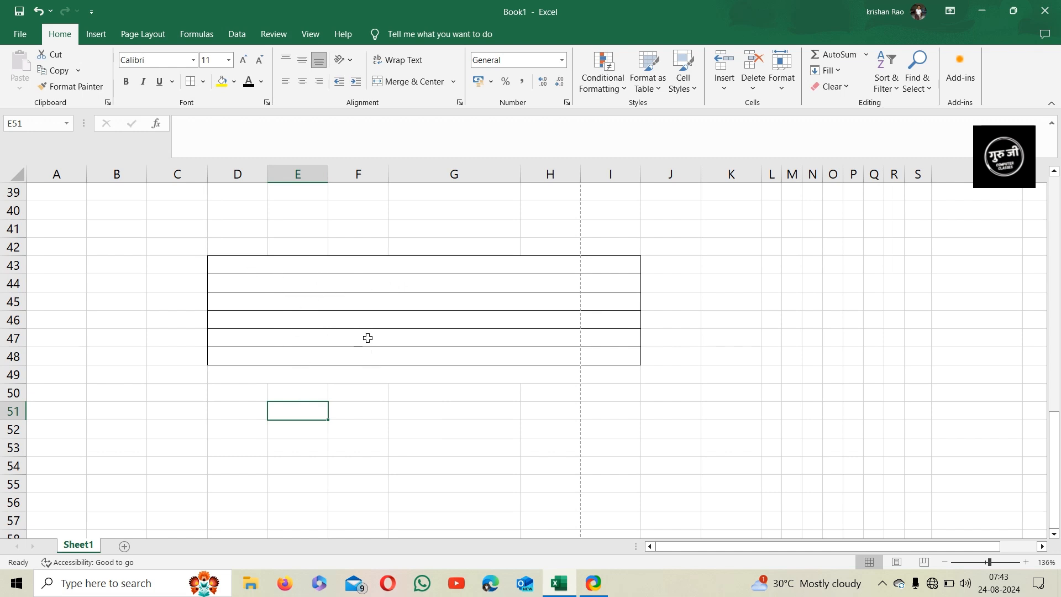
Step: Review the merge options on the bordered merged rows, and look over the earlier formatting examples in the sheet
{"action": "left_click", "coordinate": [422, 304]}
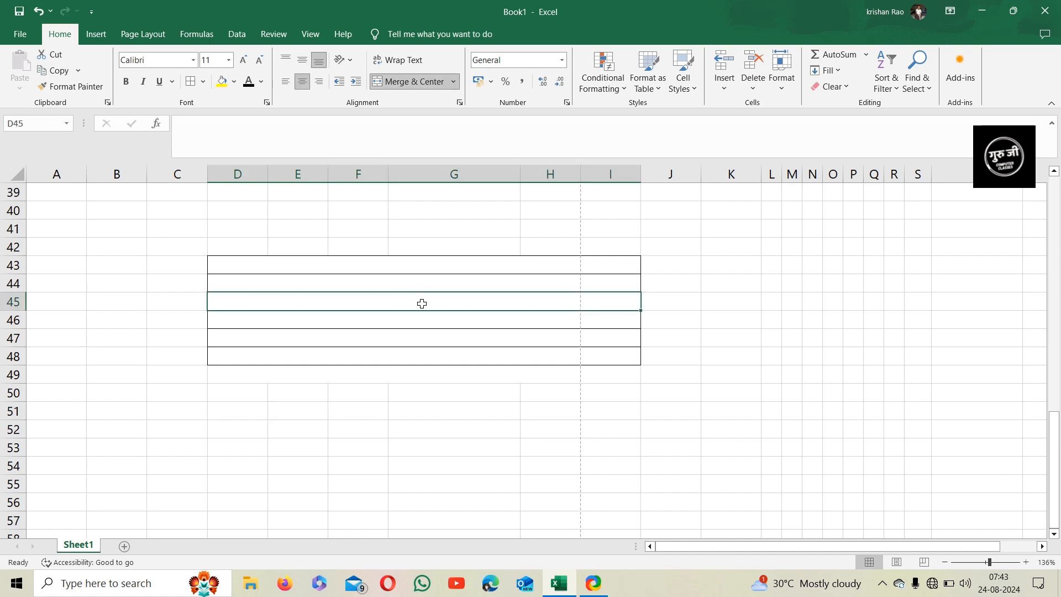
{"action": "left_click", "coordinate": [452, 84]}
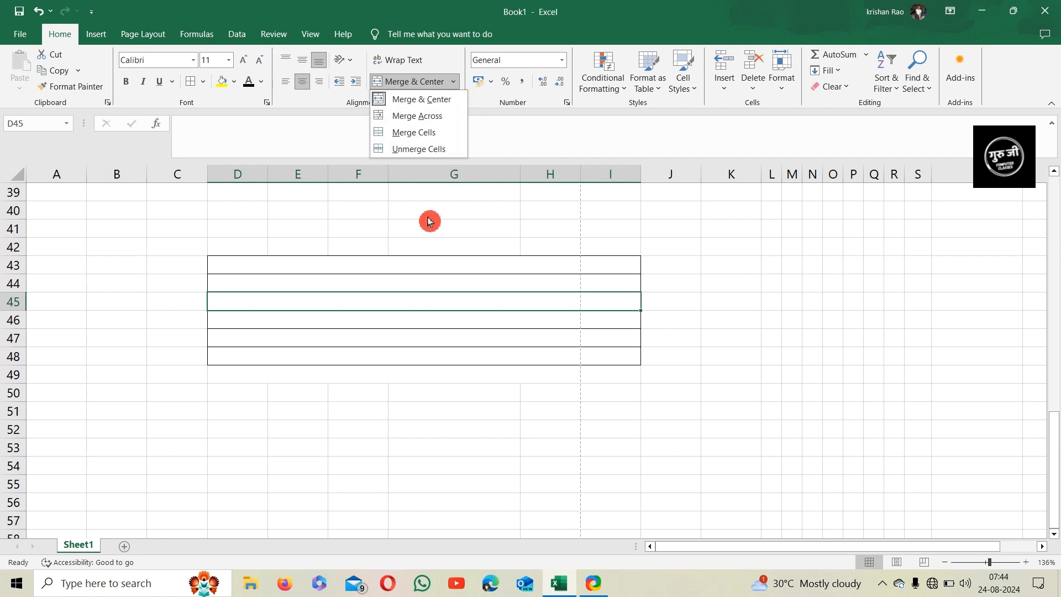
{"action": "left_click", "coordinate": [372, 279]}
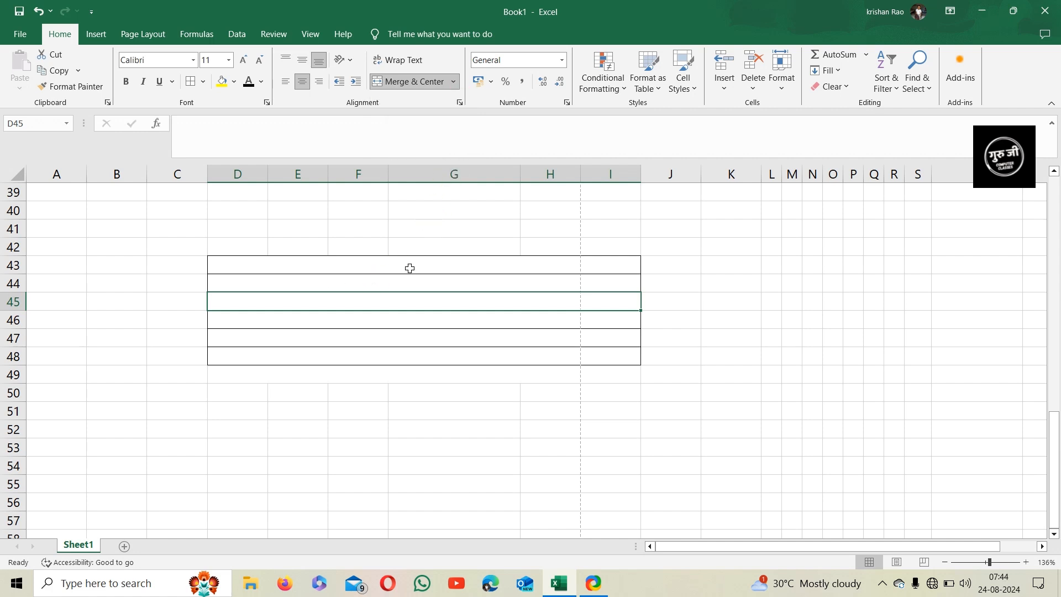
{"action": "left_click", "coordinate": [379, 281]}
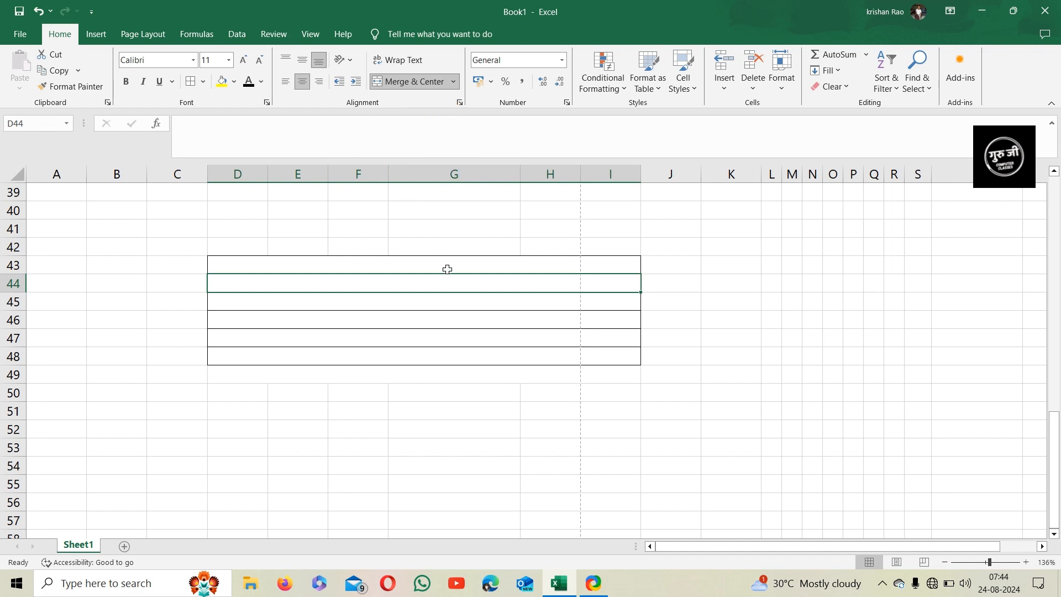
{"action": "scroll", "coordinate": [447, 269], "scroll_direction": "up", "scroll_amount": 8}
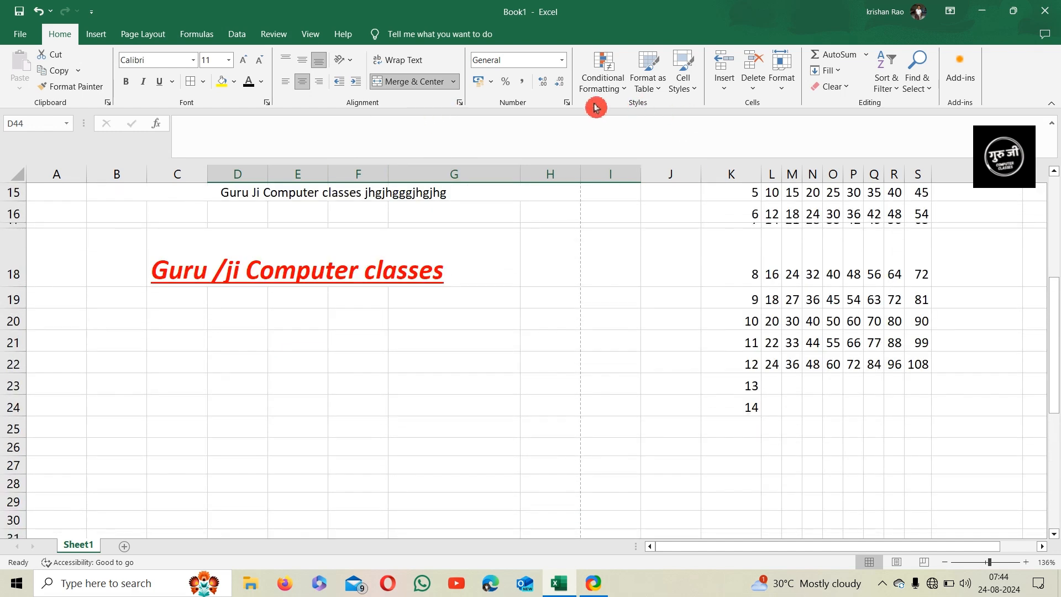
{"action": "scroll", "coordinate": [569, 293], "scroll_direction": "up", "scroll_amount": 4}
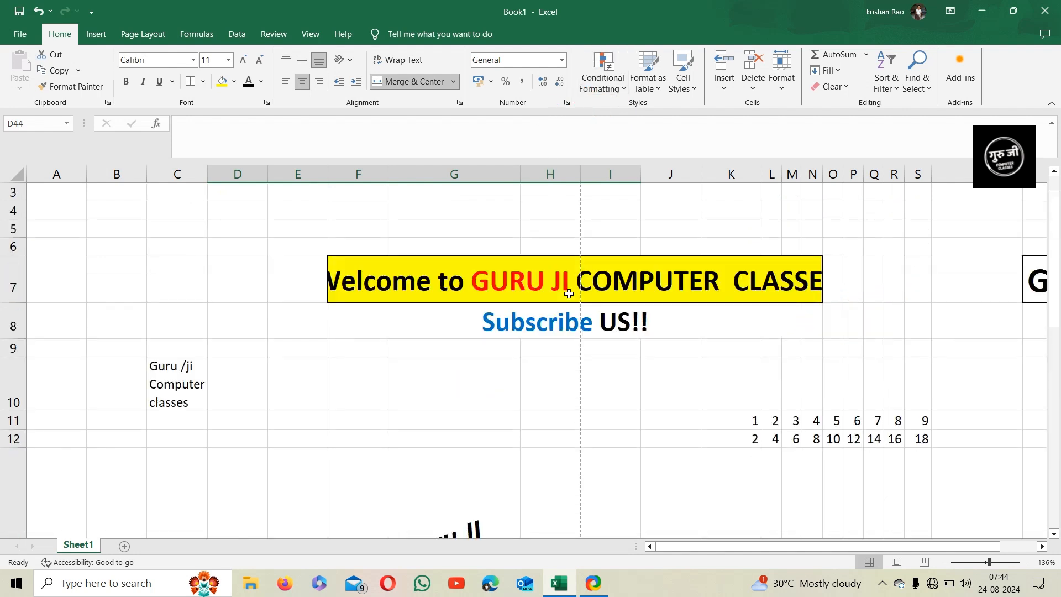
{"action": "scroll", "coordinate": [569, 293], "scroll_direction": "up", "scroll_amount": 1}
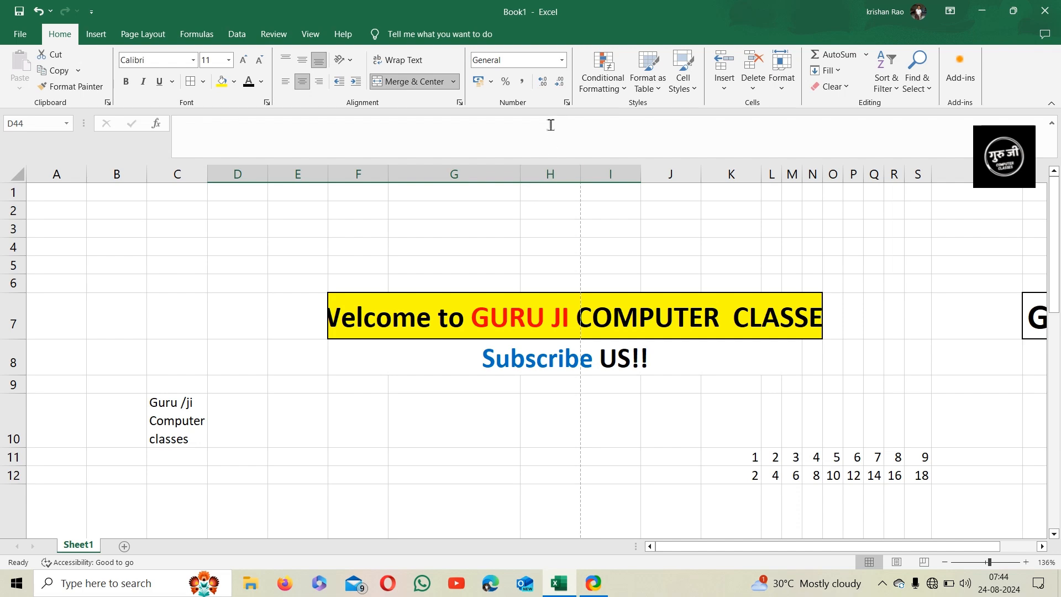
{"action": "scroll", "coordinate": [474, 266], "scroll_direction": "down", "scroll_amount": 4}
{"action": "scroll", "coordinate": [473, 267], "scroll_direction": "up", "scroll_amount": 5}
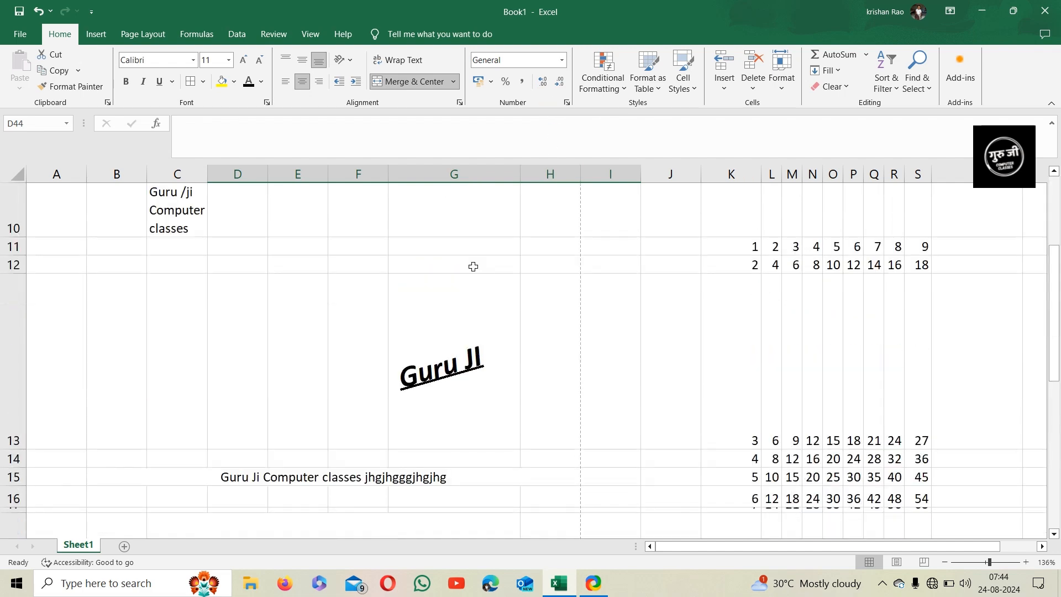
{"action": "scroll", "coordinate": [473, 267], "scroll_direction": "down", "scroll_amount": 10}
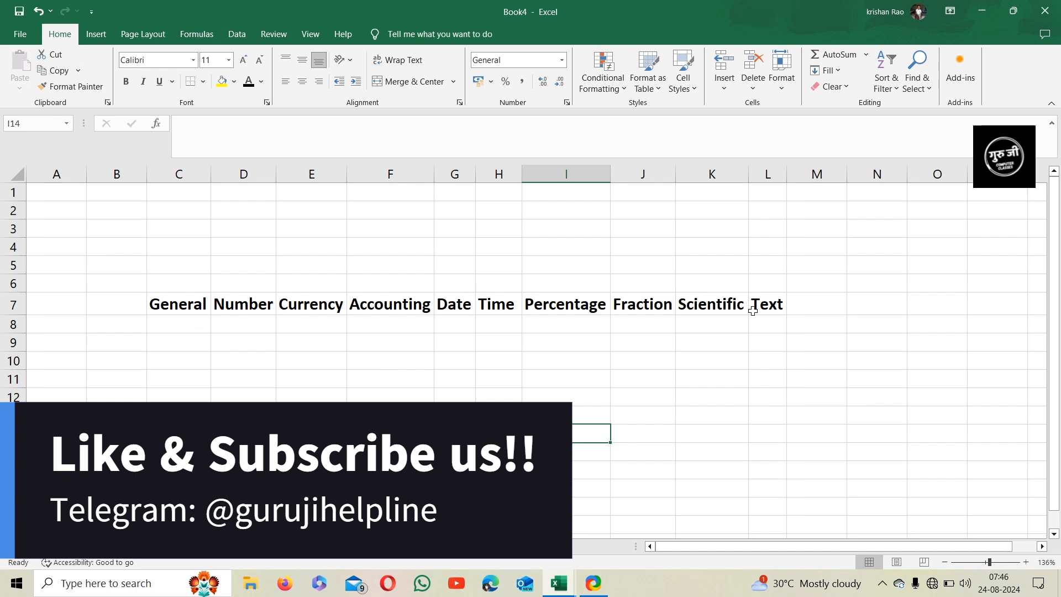
Step: Look over the available number formats, and enter 45454 in cell C8 under the General heading
{"action": "left_click", "coordinate": [561, 60]}
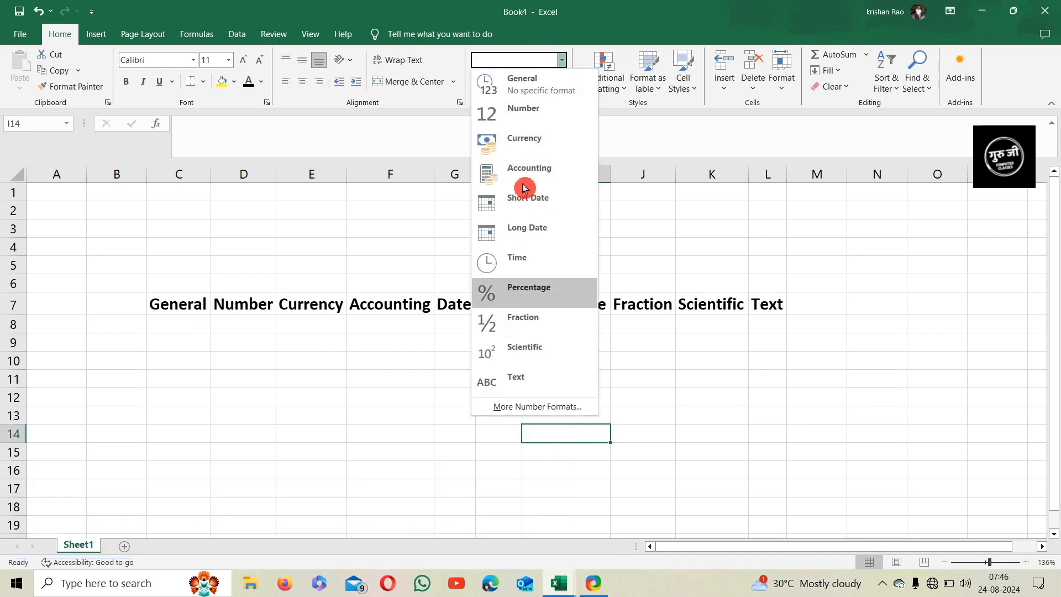
{"action": "left_click", "coordinate": [563, 78]}
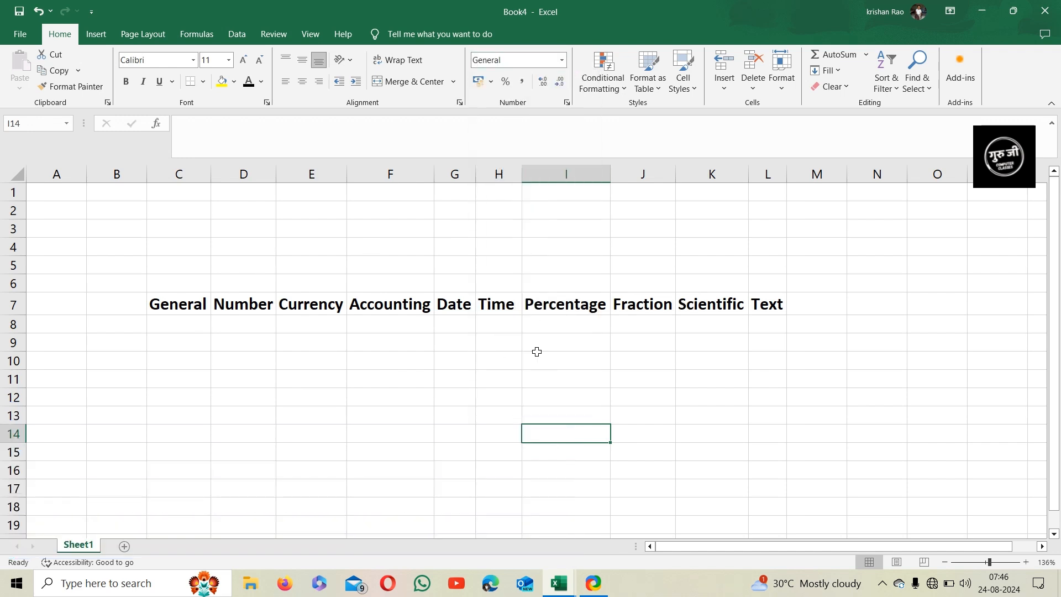
{"action": "left_click", "coordinate": [414, 412]}
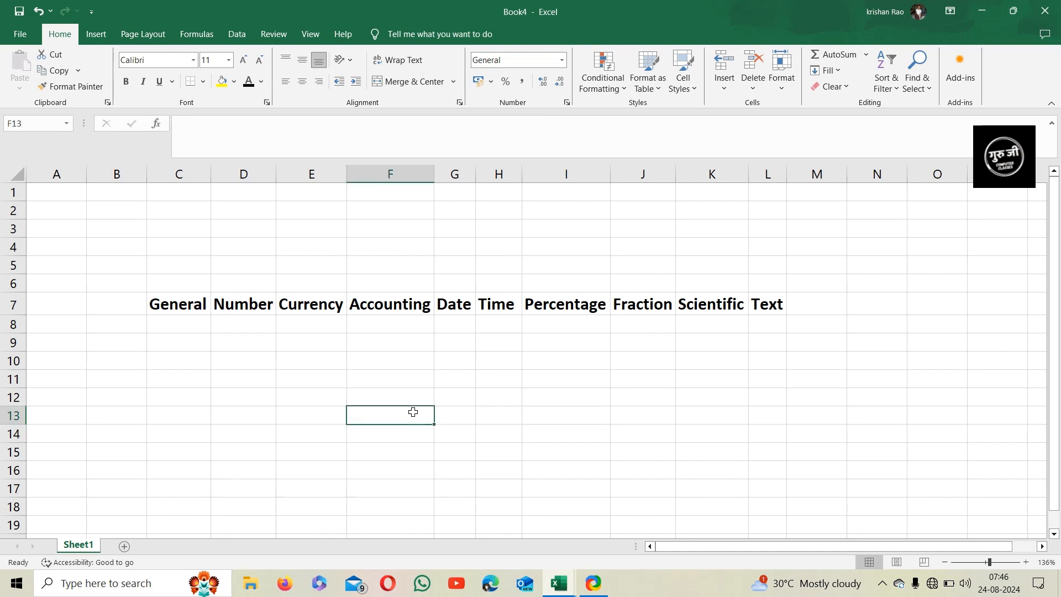
{"action": "left_click", "coordinate": [189, 323]}
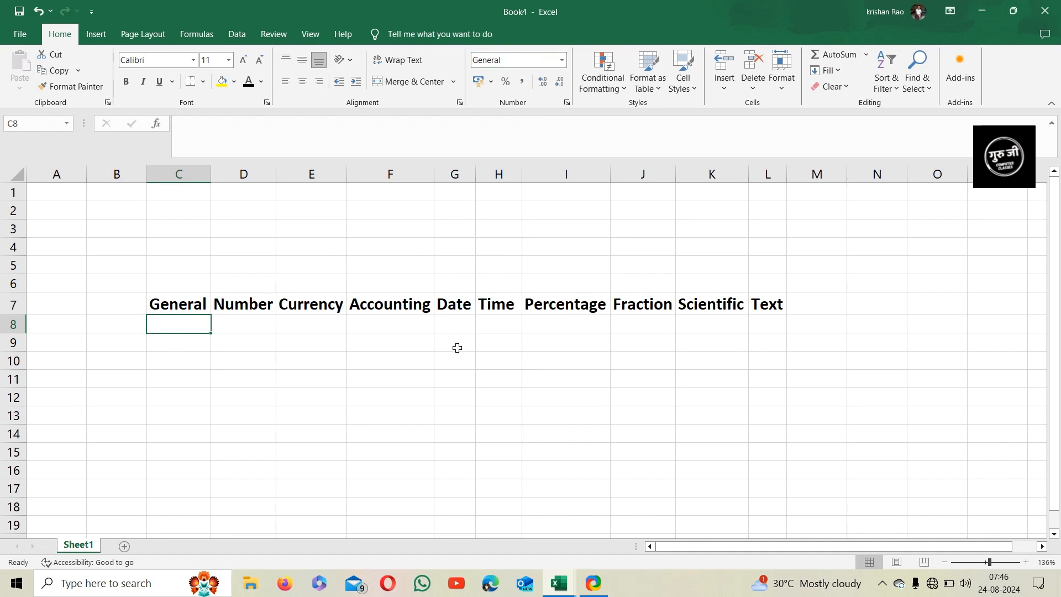
{"action": "type", "text": "454"}
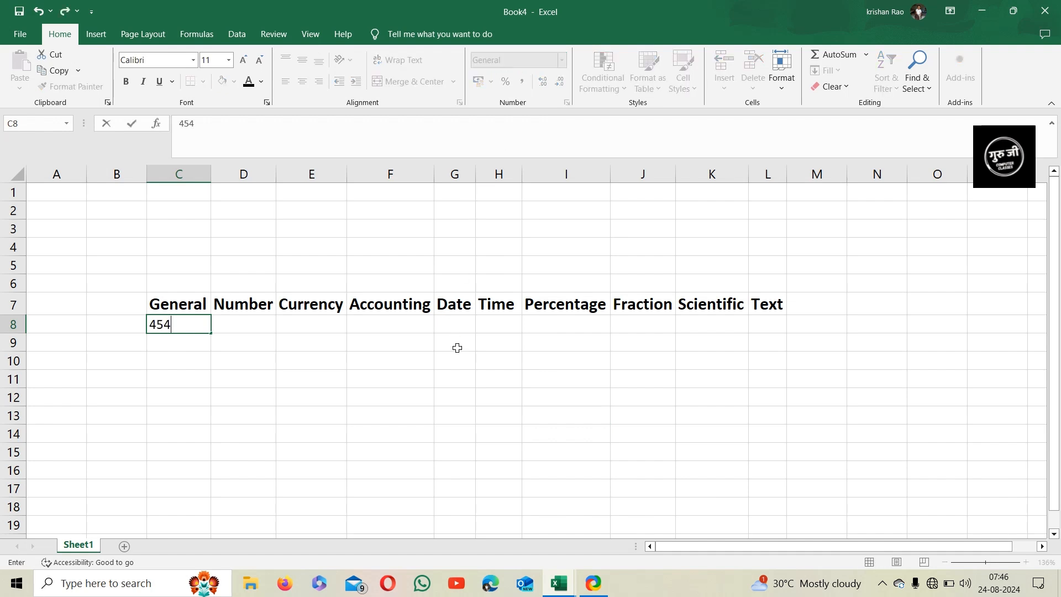
{"action": "type", "text": "54hjghj"}
{"action": "key", "text": "BackSpace"}
{"action": "key", "text": "BackSpace"}
{"action": "key", "text": "BackSpace"}
{"action": "key", "text": "Return"}
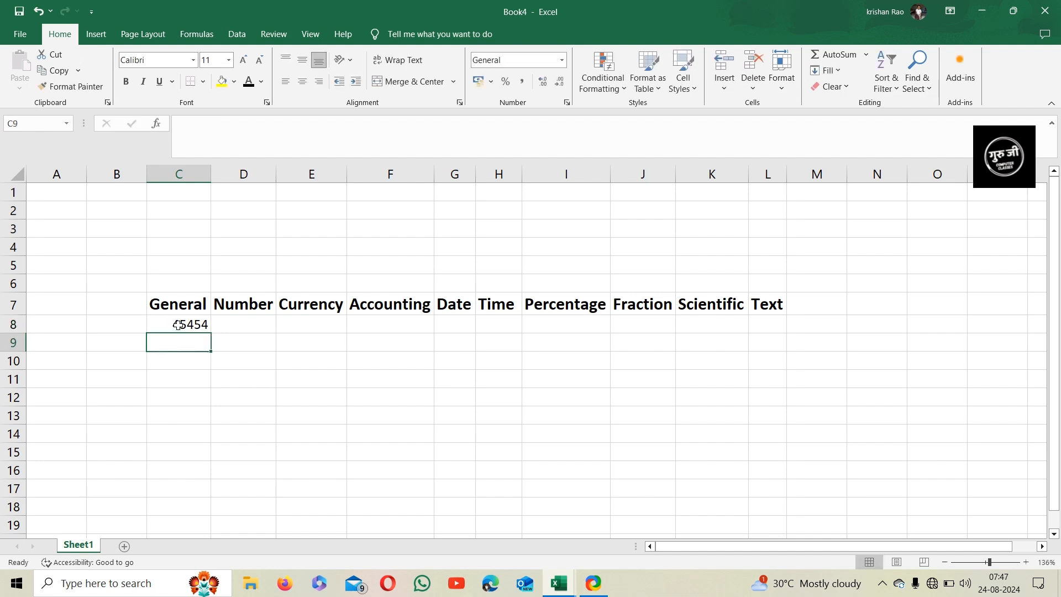
Step: Enter 12458 in cell D8 under the Number heading and apply the Number format to it
{"action": "left_click", "coordinate": [232, 326]}
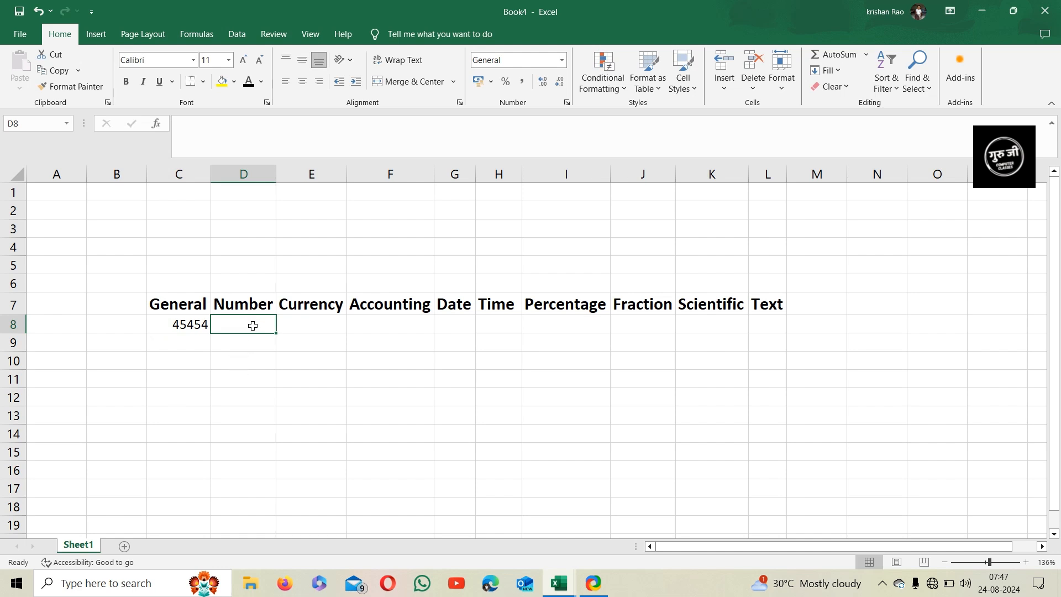
{"action": "type", "text": "12458"}
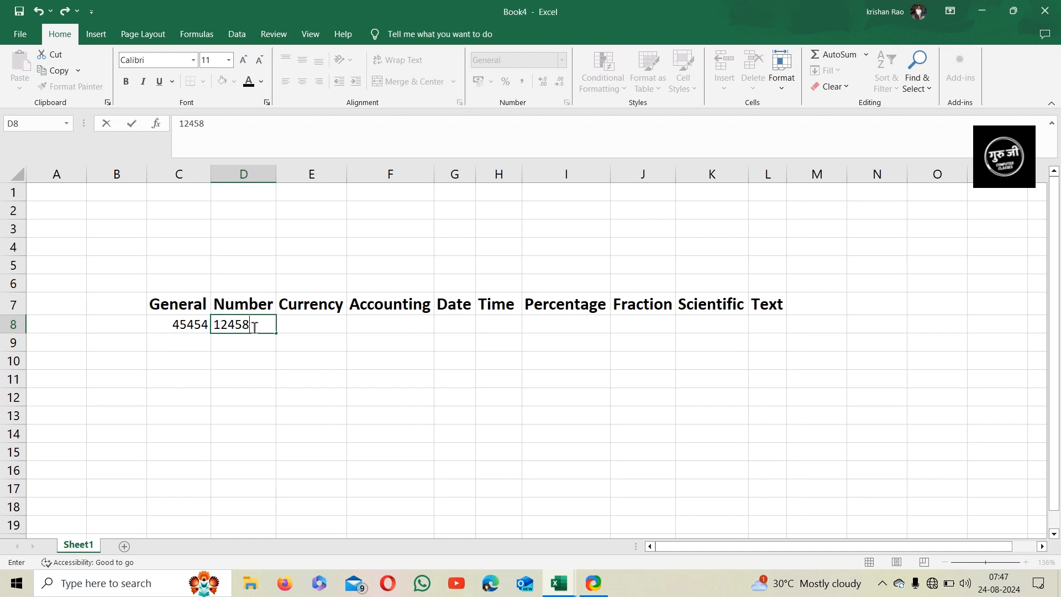
{"action": "left_click", "coordinate": [256, 359]}
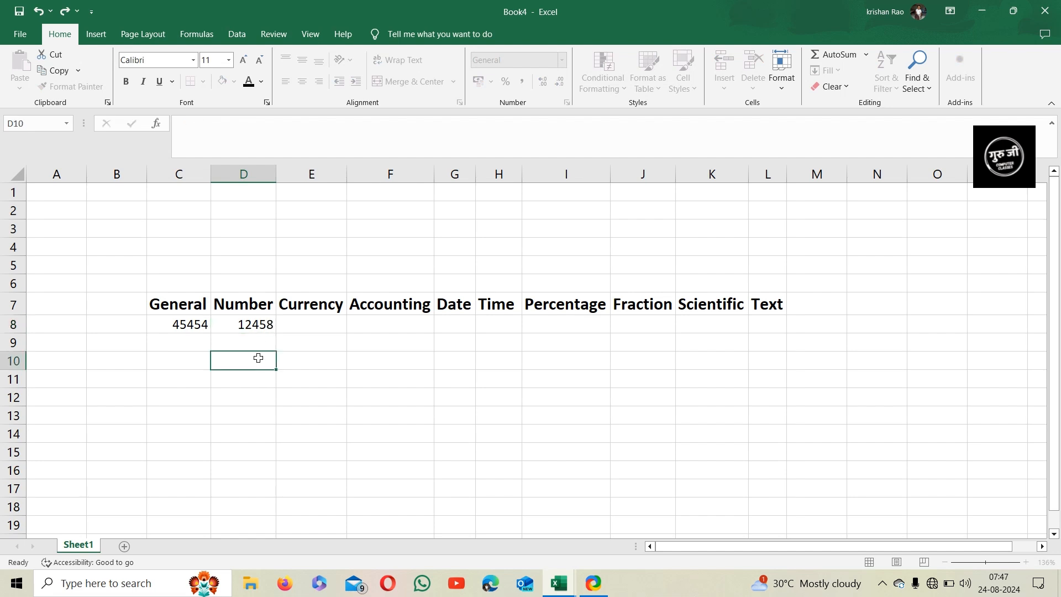
{"action": "left_click", "coordinate": [259, 327]}
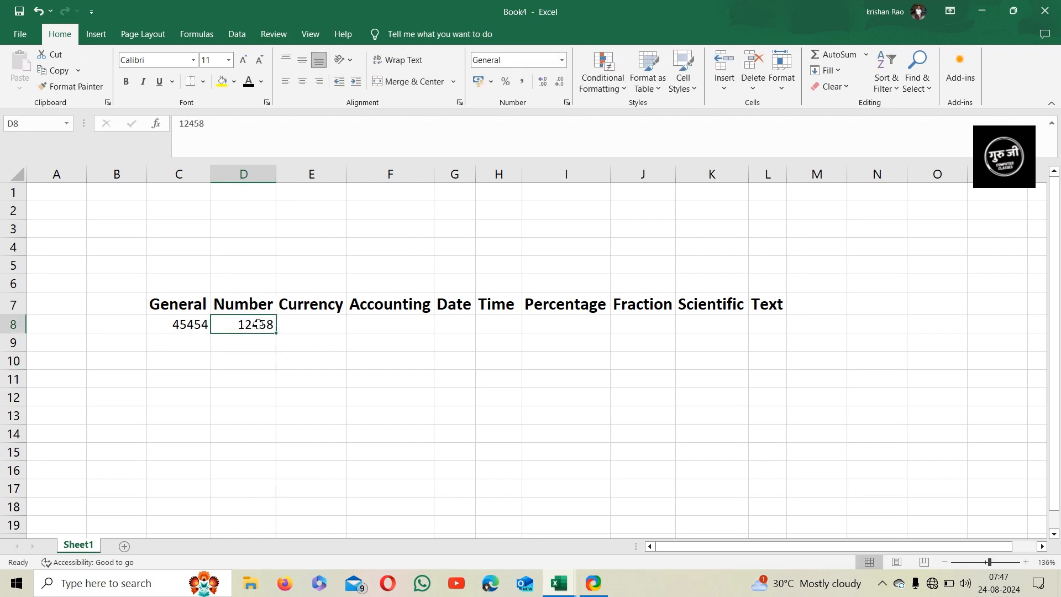
{"action": "left_click", "coordinate": [561, 59]}
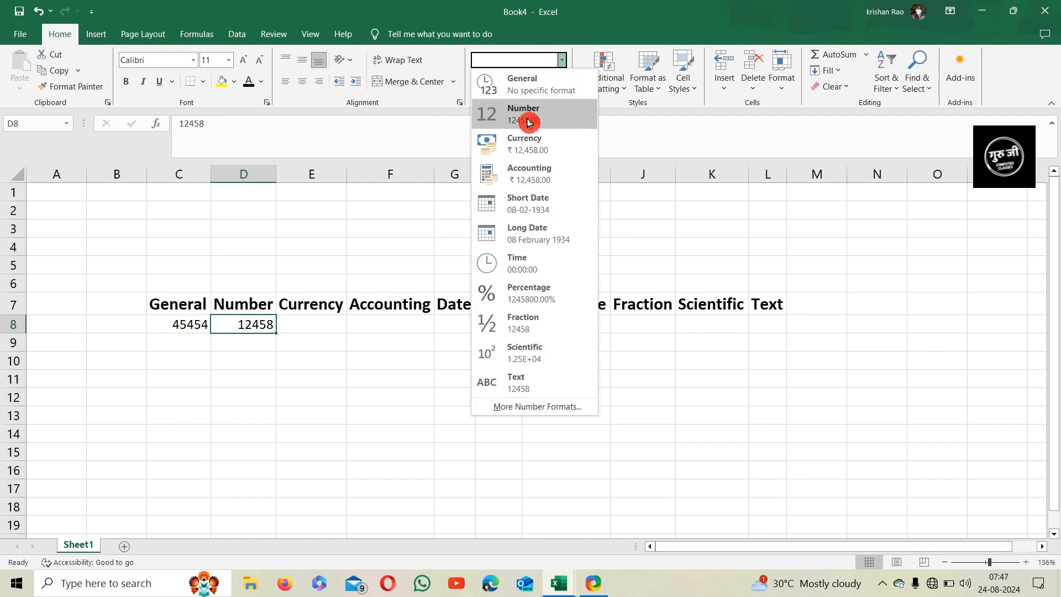
{"action": "left_click", "coordinate": [531, 118]}
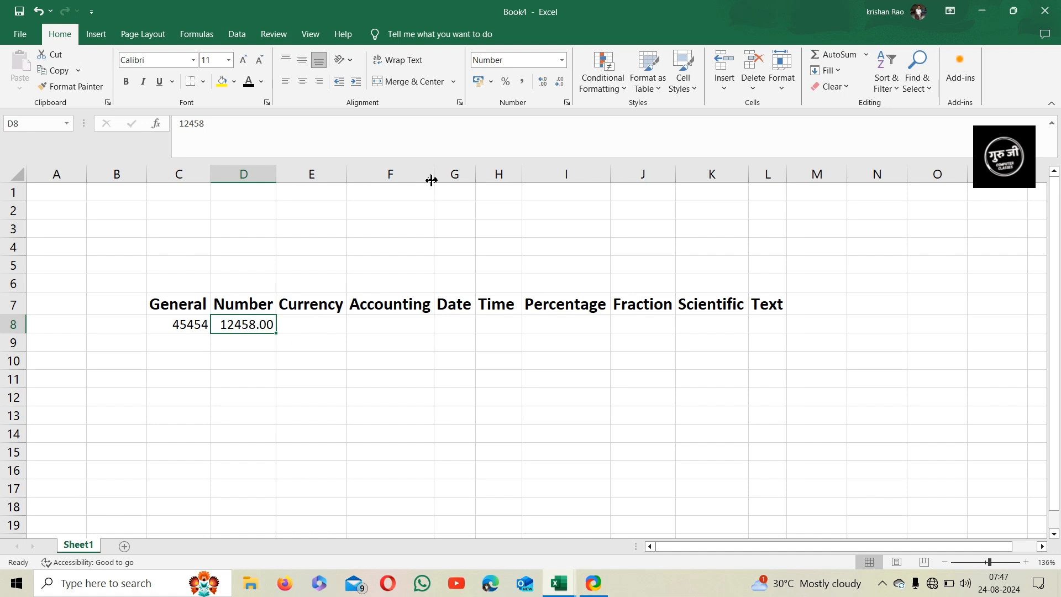
Step: Set the Number format of cell D8 to 3 decimal places
{"action": "left_click", "coordinate": [563, 65]}
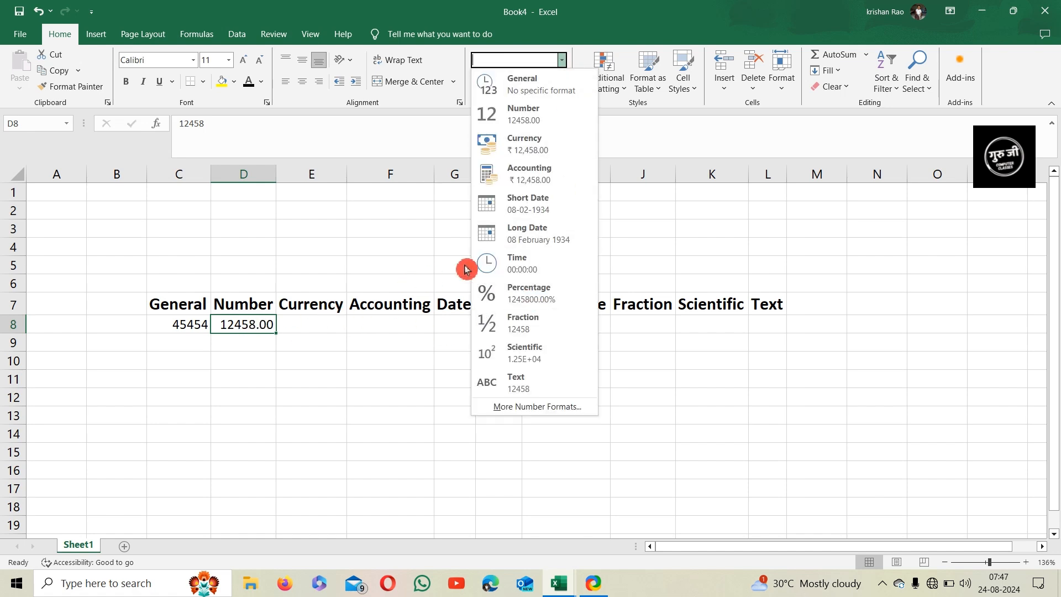
{"action": "left_click", "coordinate": [521, 409]}
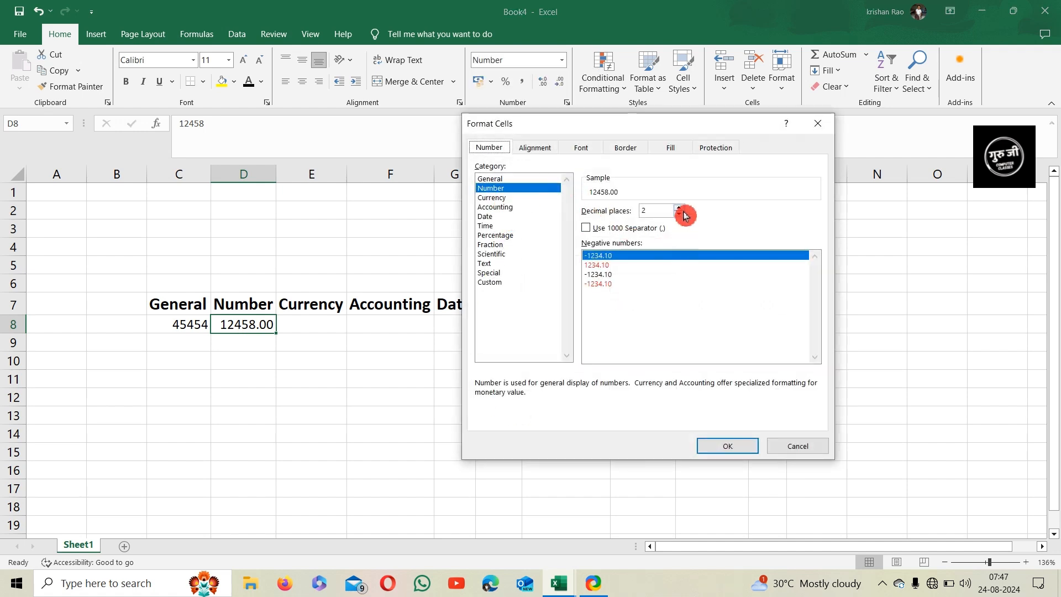
{"action": "left_click", "coordinate": [680, 208]}
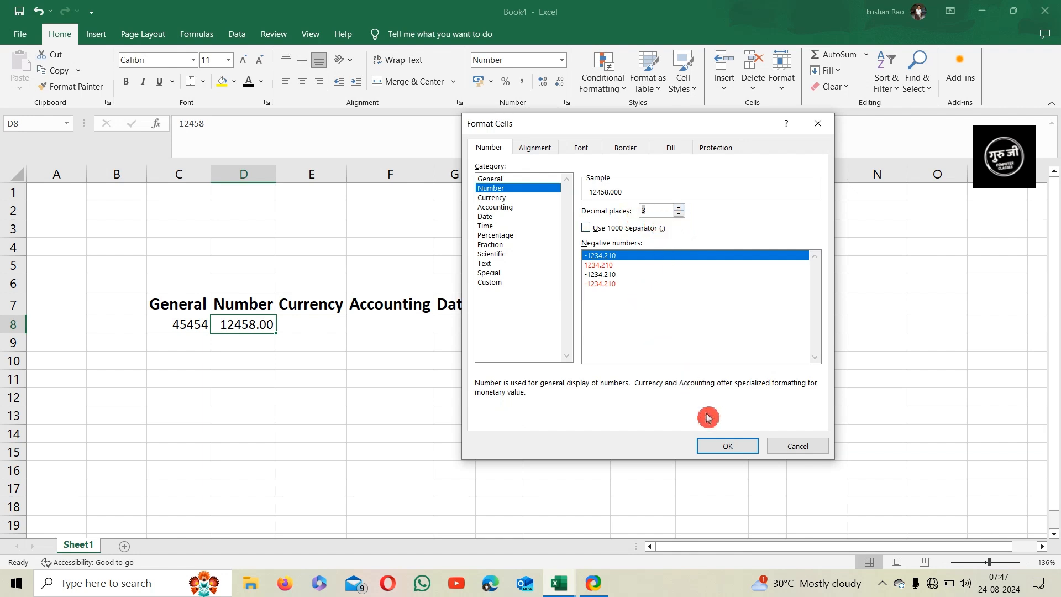
{"action": "left_click", "coordinate": [716, 447]}
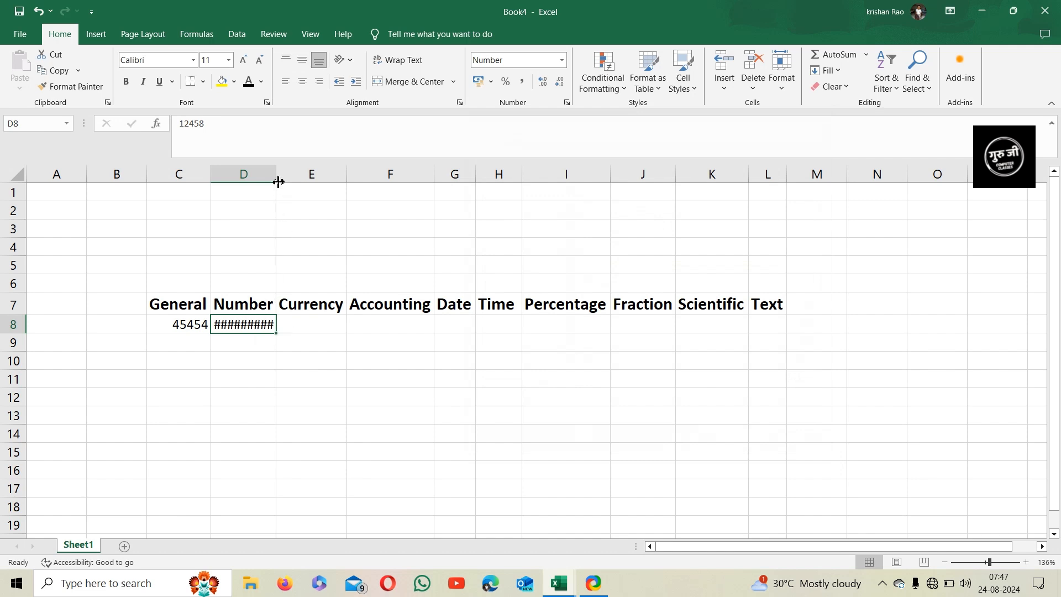
Step: Widen columns C to L to one equal width that leaves ample room for the numbers
{"action": "left_click_drag", "start_coordinate": [278, 178], "coordinate": [297, 178]}
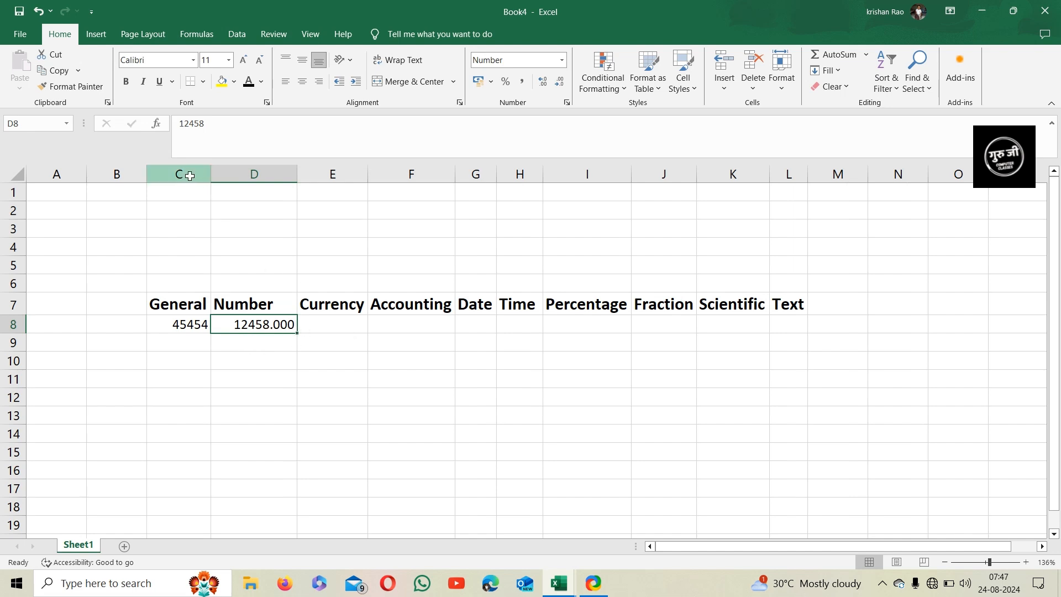
{"action": "left_click_drag", "start_coordinate": [190, 176], "coordinate": [781, 184]}
{"action": "left_click_drag", "start_coordinate": [303, 179], "coordinate": [329, 178]}
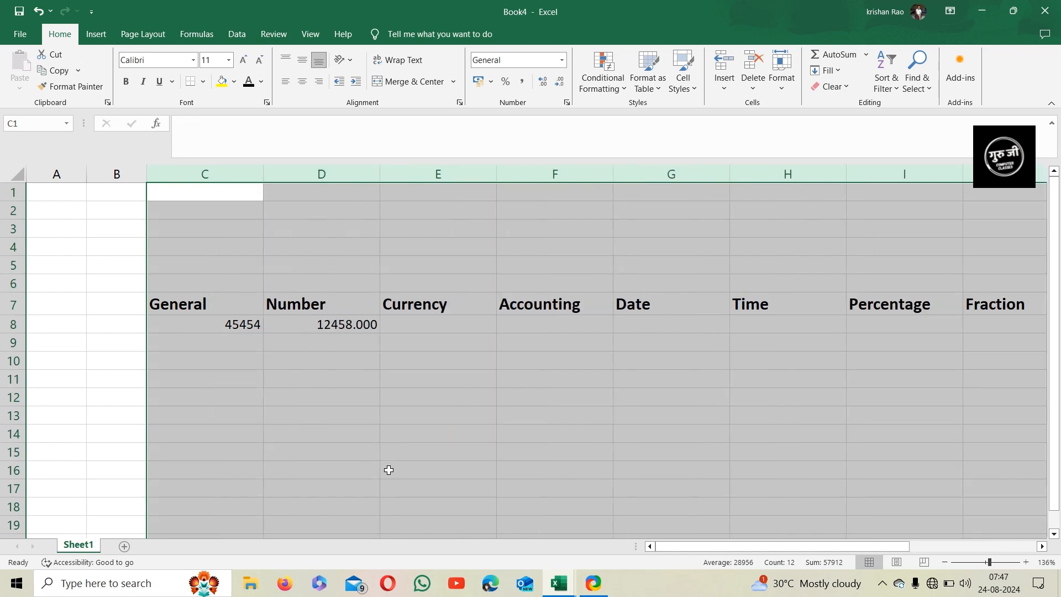
{"action": "left_click", "coordinate": [367, 441]}
{"action": "left_click", "coordinate": [352, 322]}
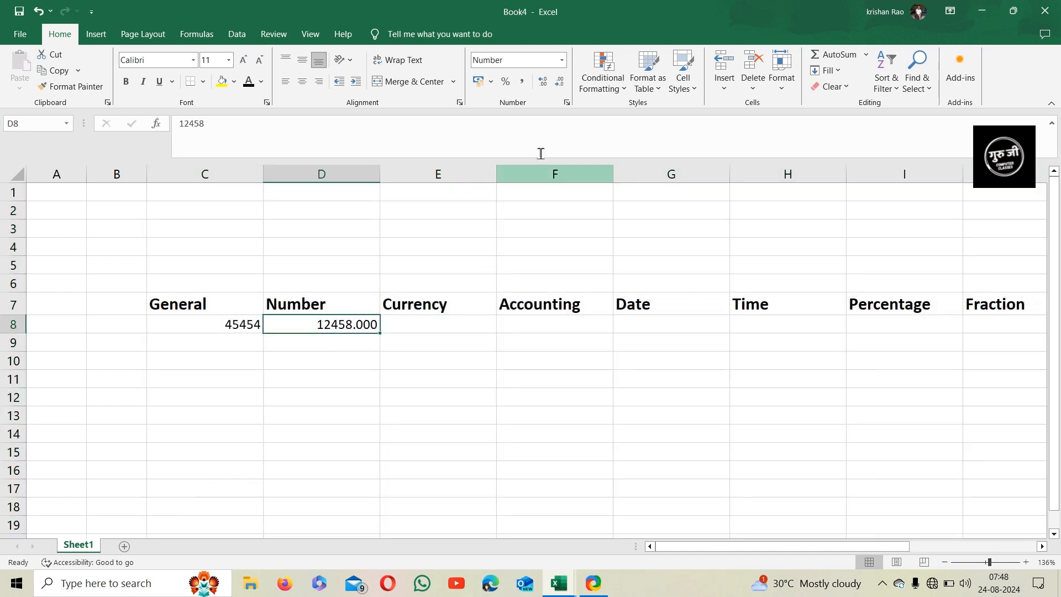
{"action": "left_click", "coordinate": [570, 107]}
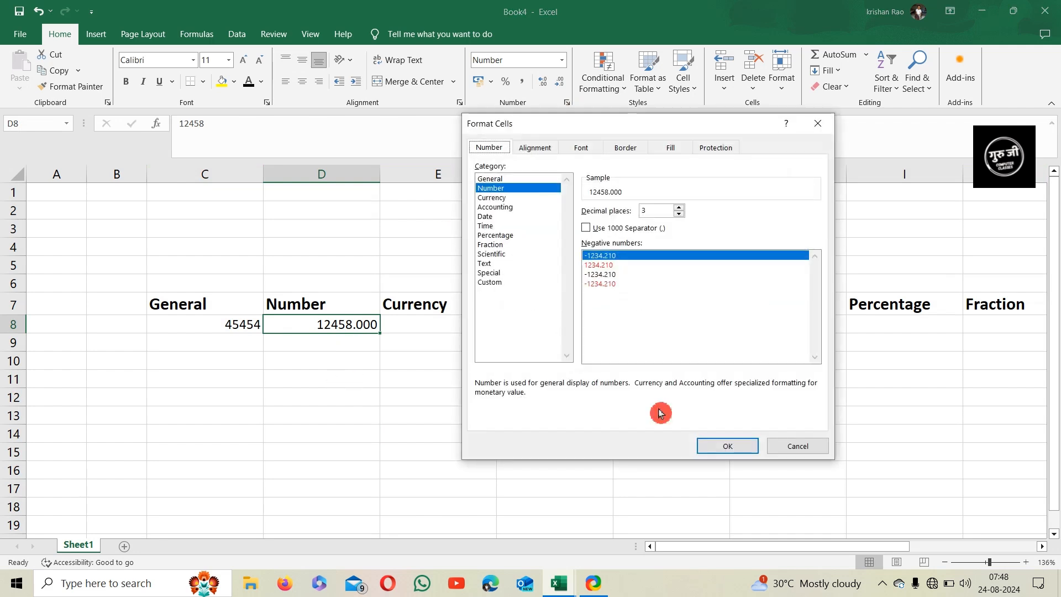
{"action": "left_click", "coordinate": [787, 445]}
Step: Enter the negative numbers -1275 in cell D9 and -1258 in cell D10
{"action": "left_click", "coordinate": [345, 343]}
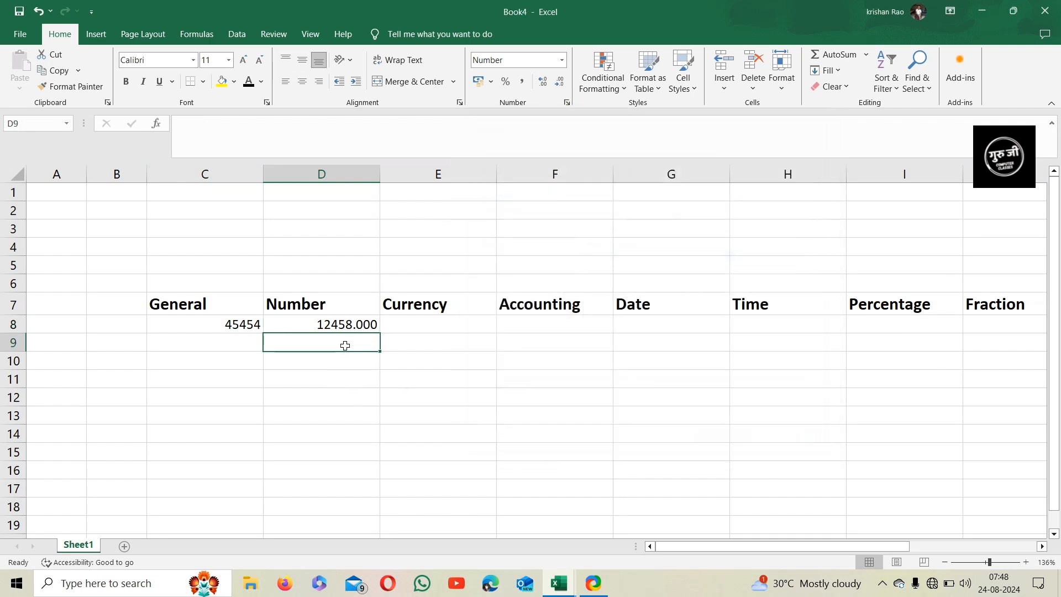
{"action": "type", "text": "-1275"}
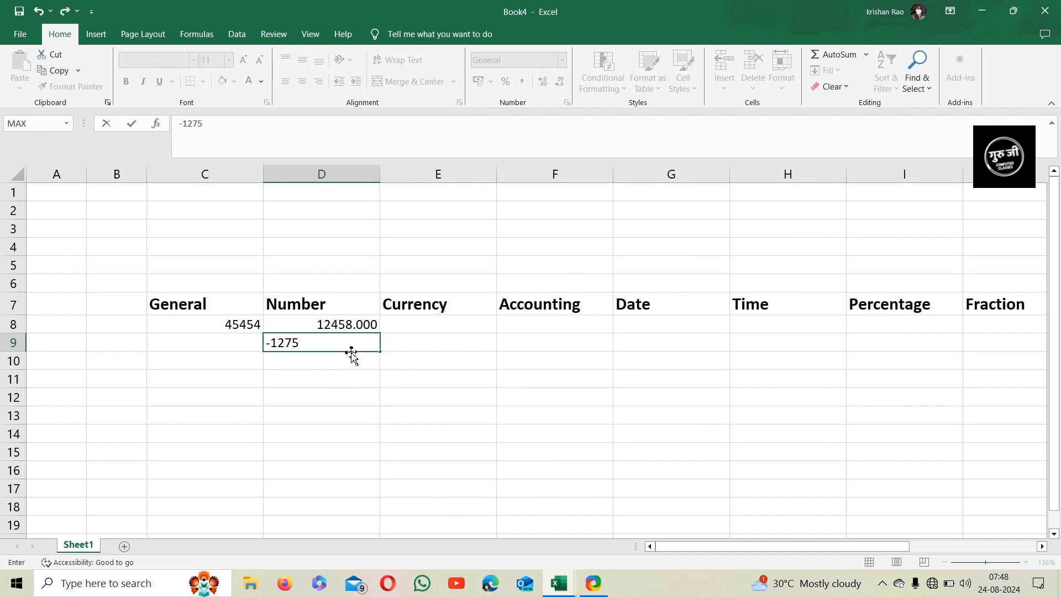
{"action": "key", "text": "Return"}
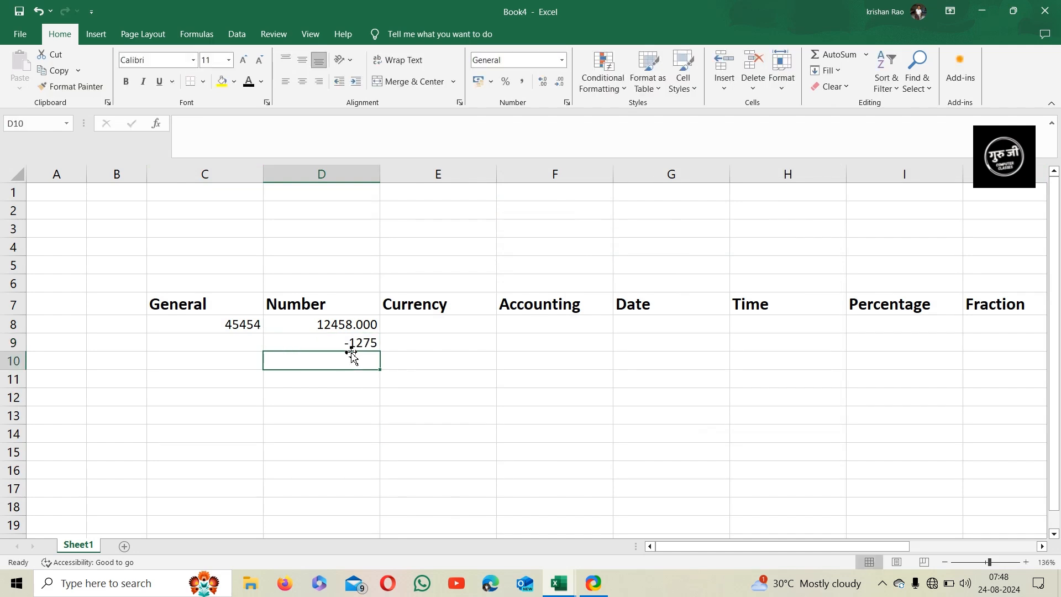
{"action": "type", "text": "-1258"}
{"action": "key", "text": "Return"}
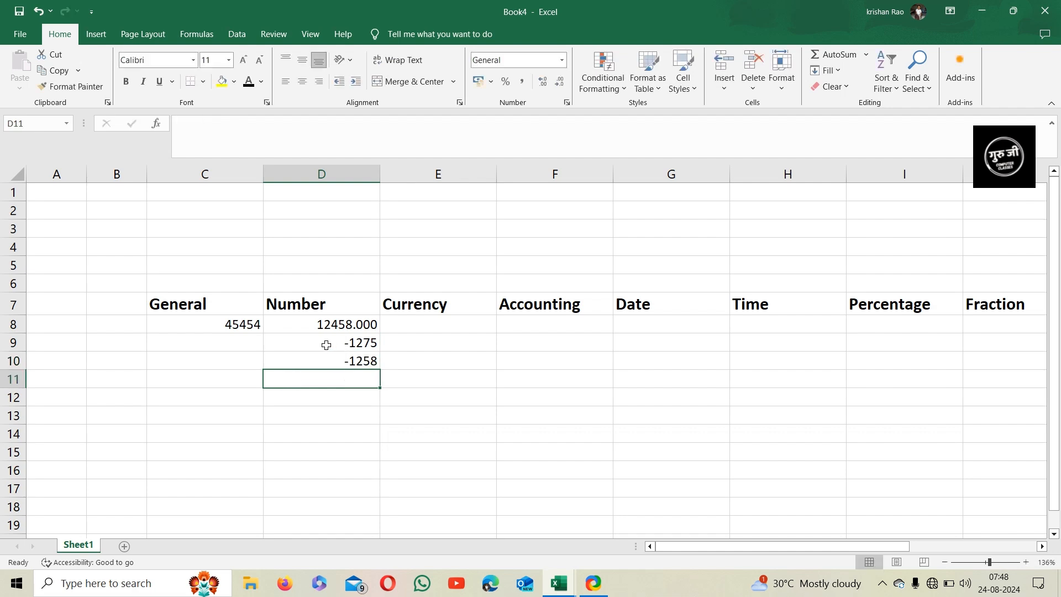
Step: Format cells D9:D10 as Number with 2 decimal places, the 1000 separator, and negatives in red with a minus sign
{"action": "left_click", "coordinate": [363, 343]}
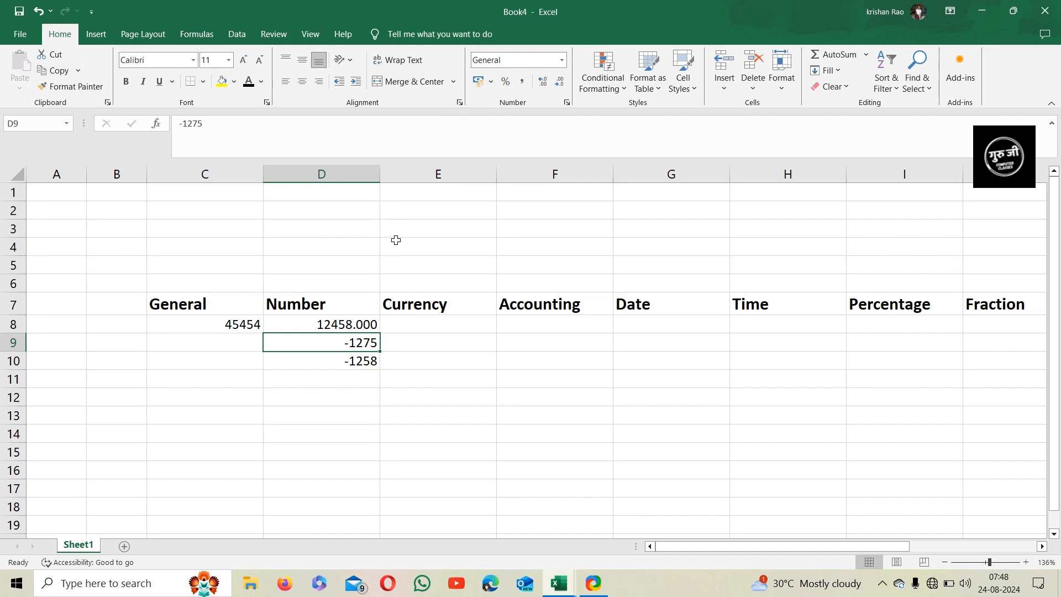
{"action": "left_click", "coordinate": [357, 326]}
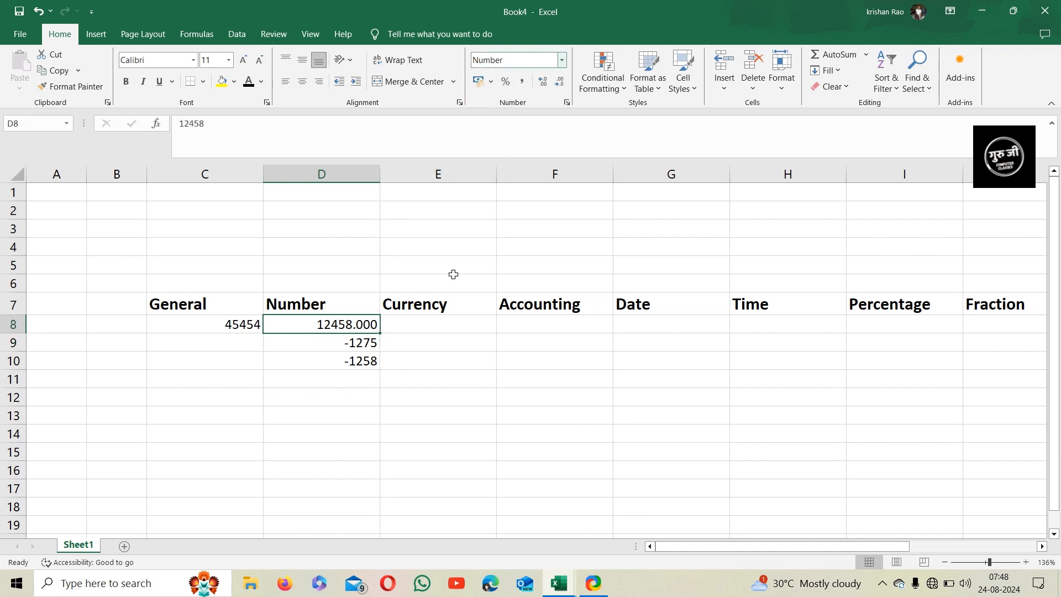
{"action": "left_click_drag", "start_coordinate": [352, 344], "coordinate": [355, 362]}
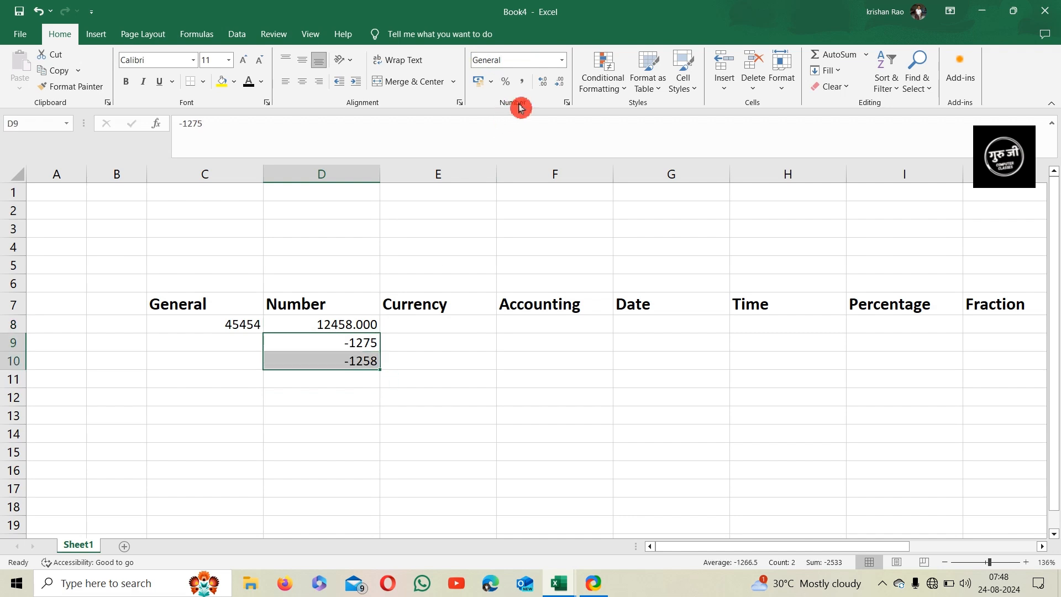
{"action": "left_click", "coordinate": [567, 102]}
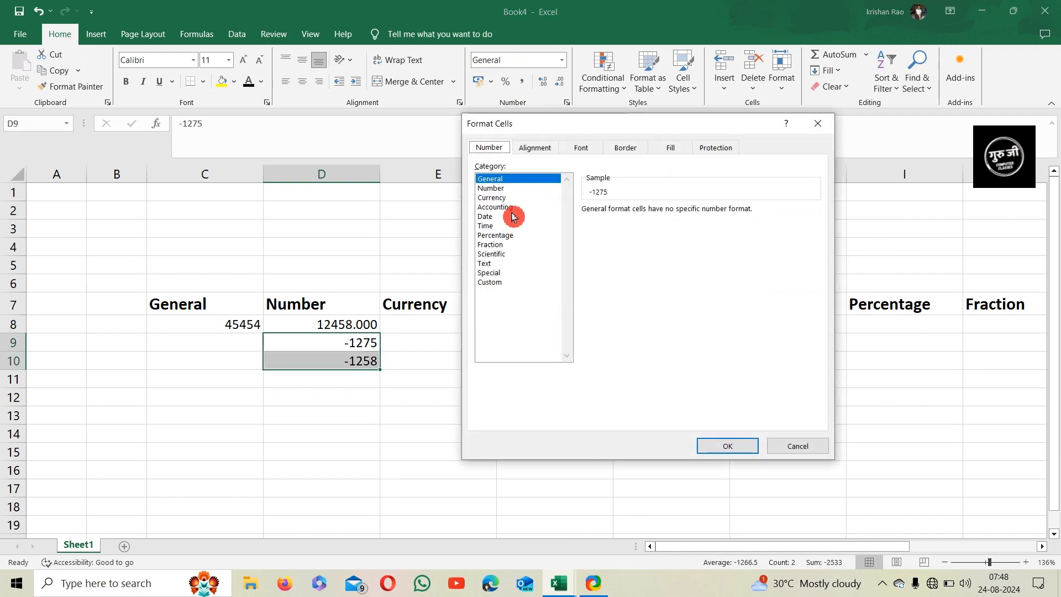
{"action": "left_click", "coordinate": [503, 188]}
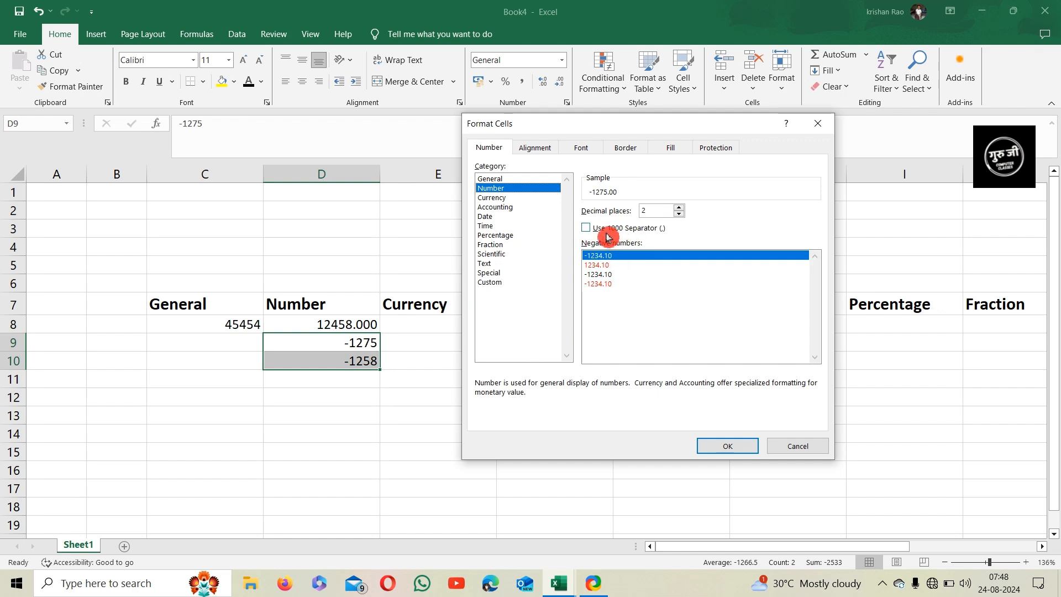
{"action": "left_click", "coordinate": [586, 228]}
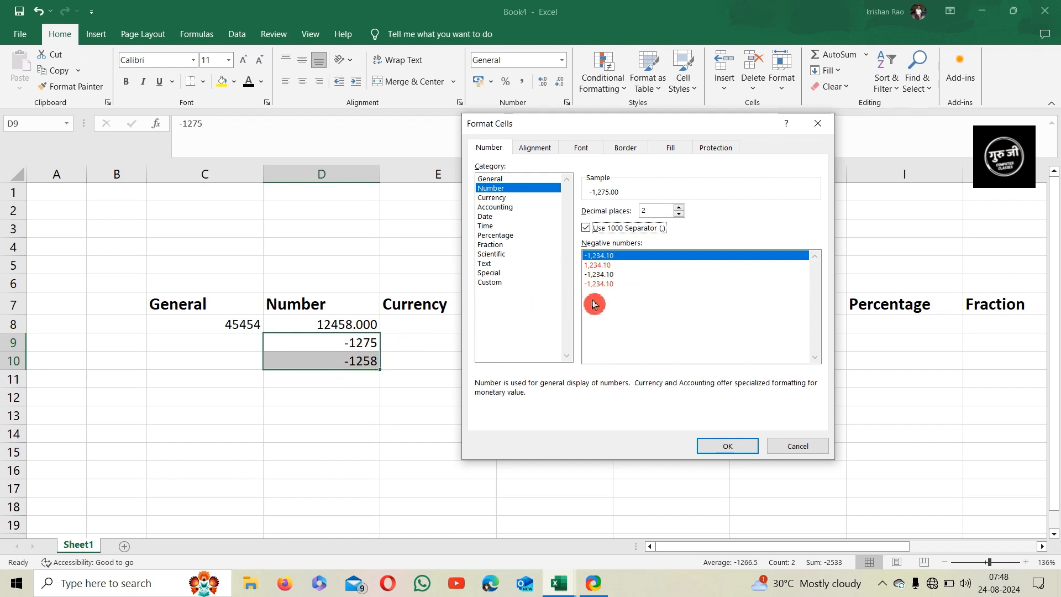
{"action": "left_click", "coordinate": [631, 265]}
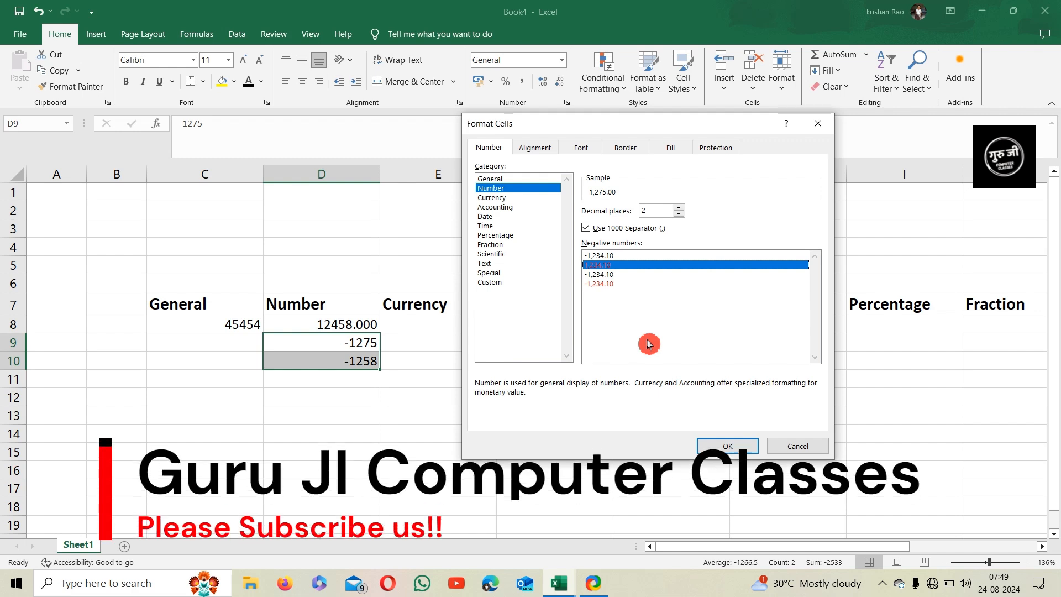
{"action": "left_click", "coordinate": [614, 286]}
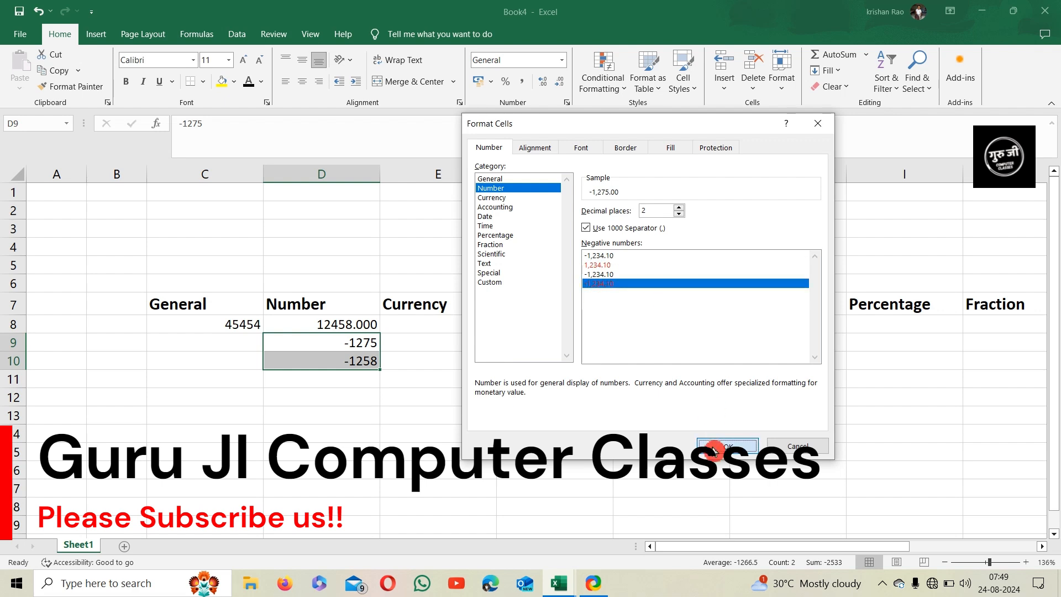
{"action": "left_click", "coordinate": [727, 446]}
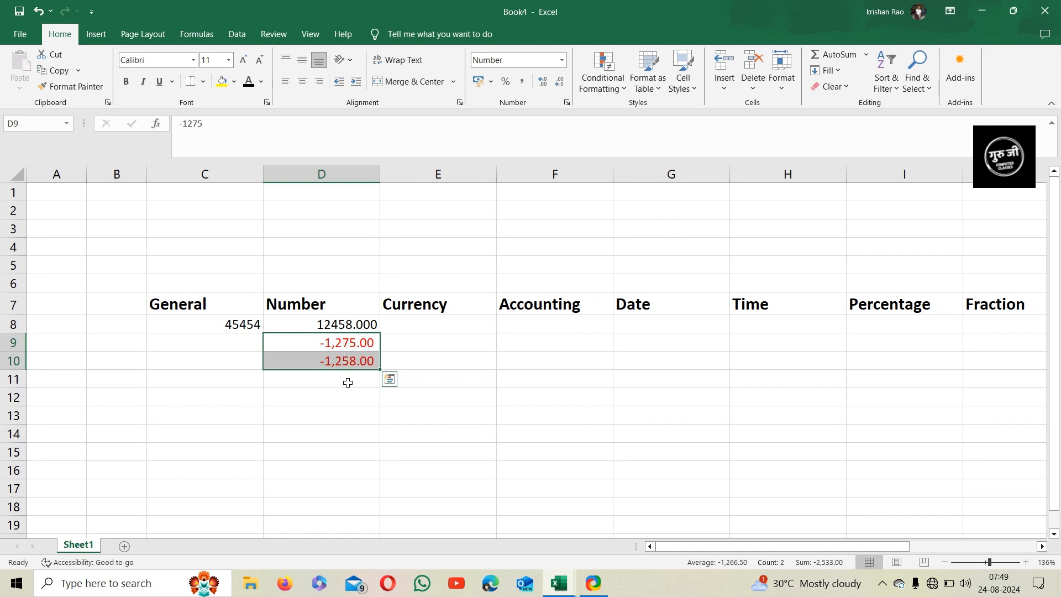
Step: Apply the Number format to the empty cells D11:D16 and enter 4545, 5454 and 545 in D11 to D13
{"action": "left_click_drag", "start_coordinate": [348, 383], "coordinate": [350, 469]}
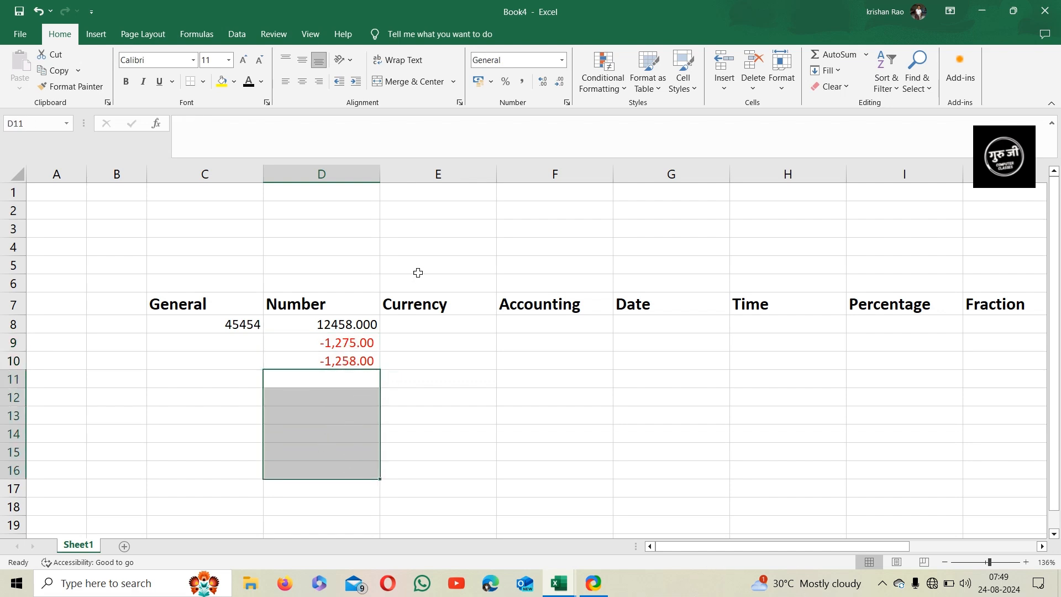
{"action": "left_click", "coordinate": [561, 60]}
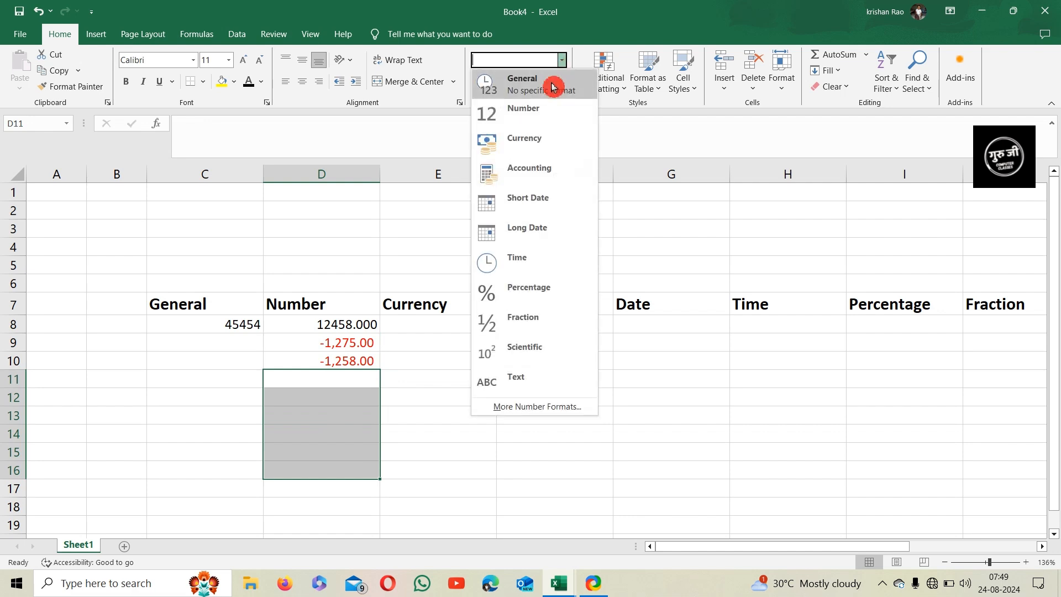
{"action": "left_click", "coordinate": [539, 110]}
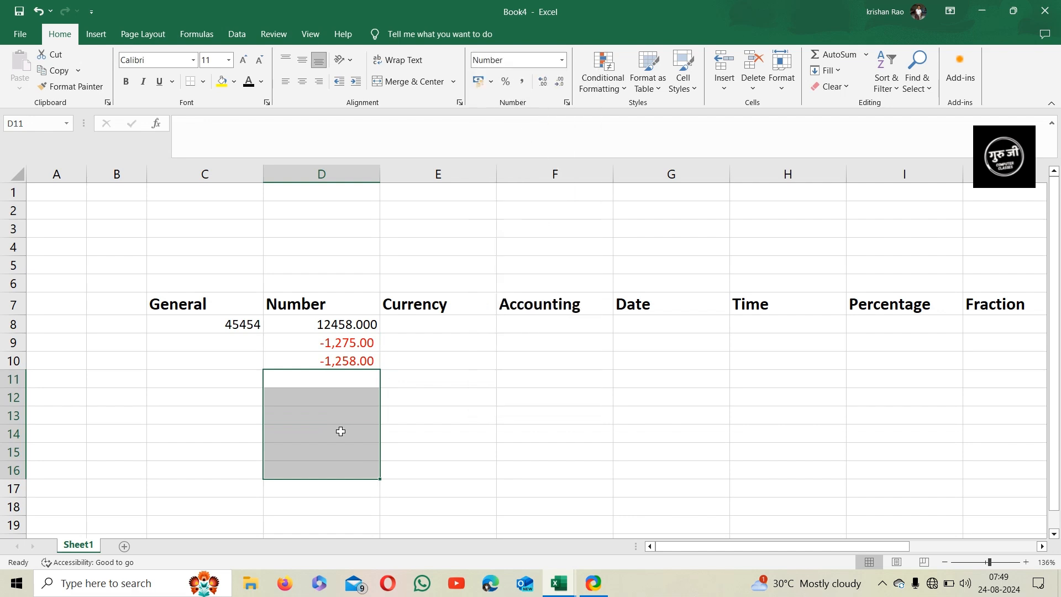
{"action": "type", "text": "4545"}
{"action": "key", "text": "Return"}
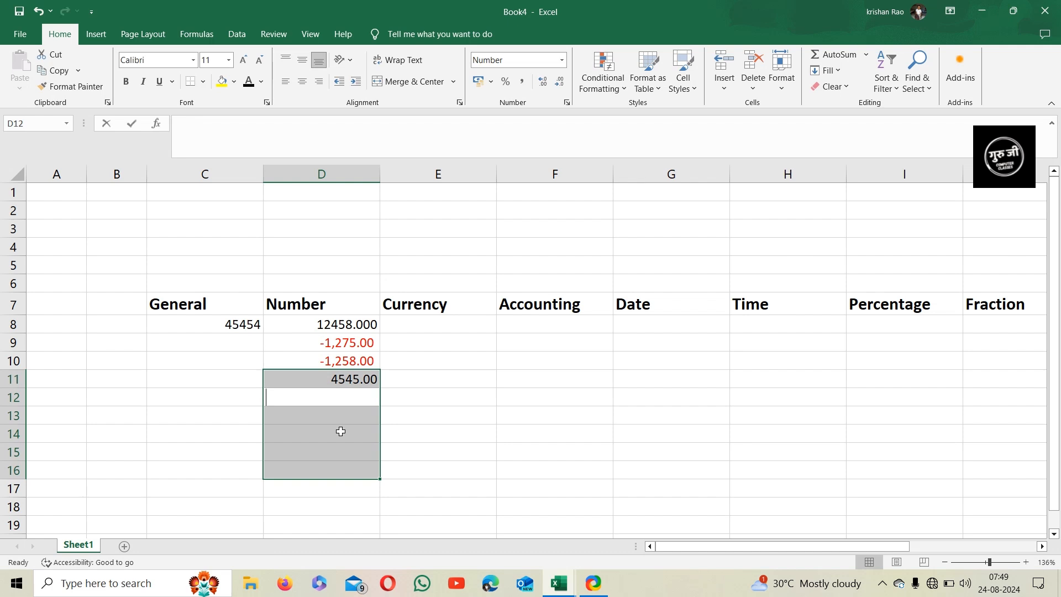
{"action": "type", "text": "5454"}
{"action": "key", "text": "Return"}
{"action": "type", "text": "545"}
{"action": "key", "text": "Return"}
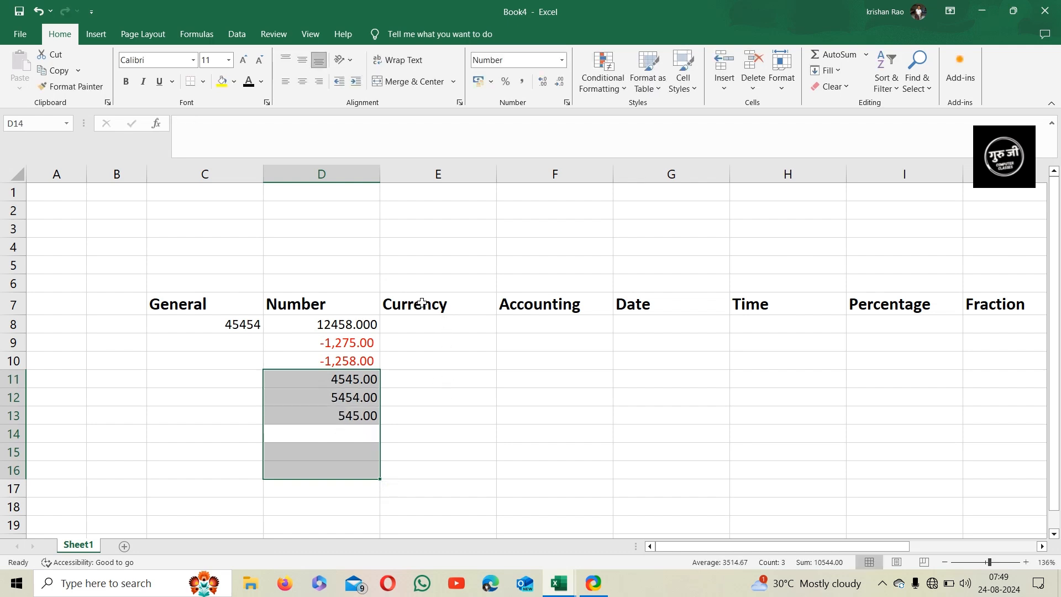
Step: Enter 2154654 in cell E8 under the Currency heading and apply the Currency format to it
{"action": "left_click", "coordinate": [425, 331]}
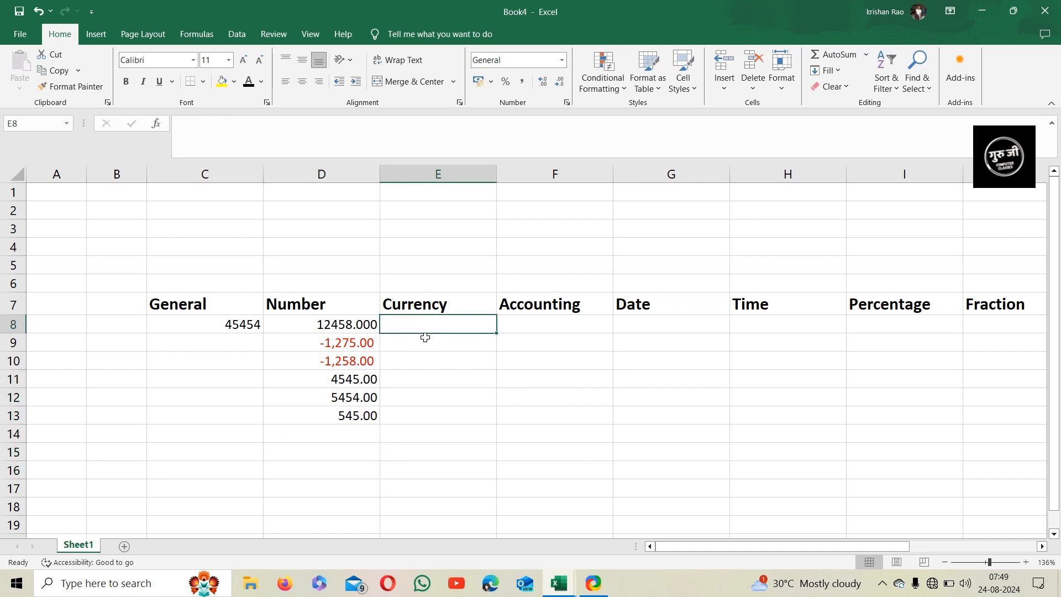
{"action": "type", "text": "2154654"}
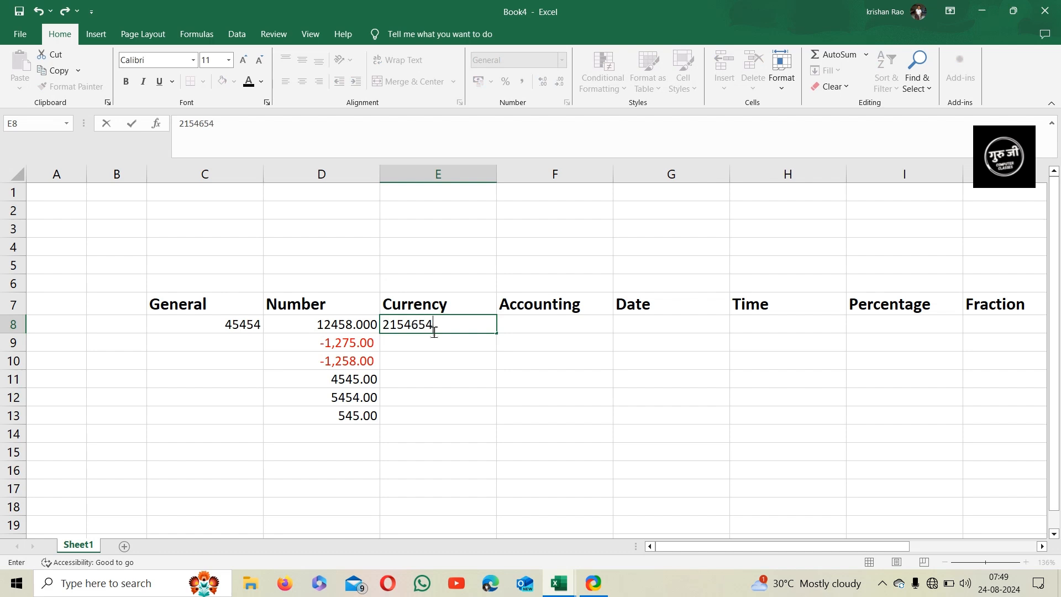
{"action": "left_click", "coordinate": [472, 342]}
{"action": "left_click", "coordinate": [462, 325]}
{"action": "left_click", "coordinate": [565, 64]}
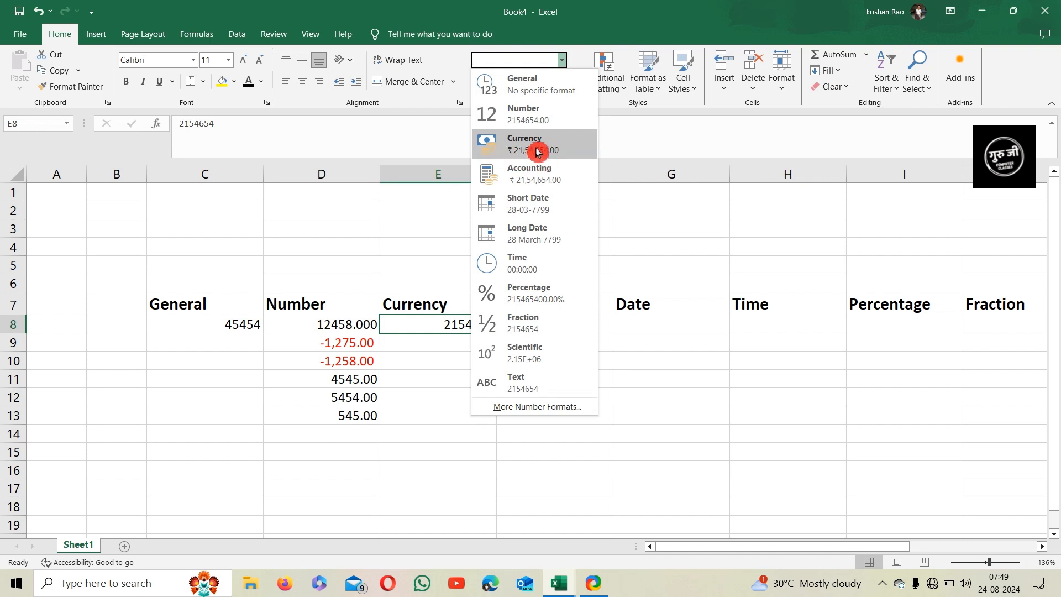
{"action": "left_click", "coordinate": [535, 153]}
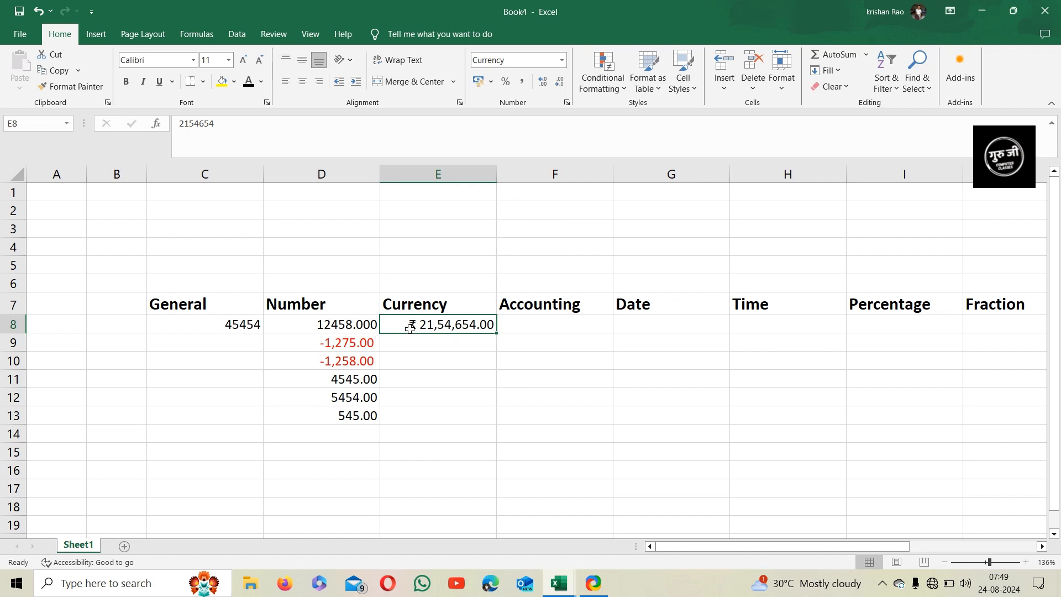
Step: Enter 654654 in cell E9 and apply the Currency format to cells E9:E13
{"action": "left_click", "coordinate": [460, 345]}
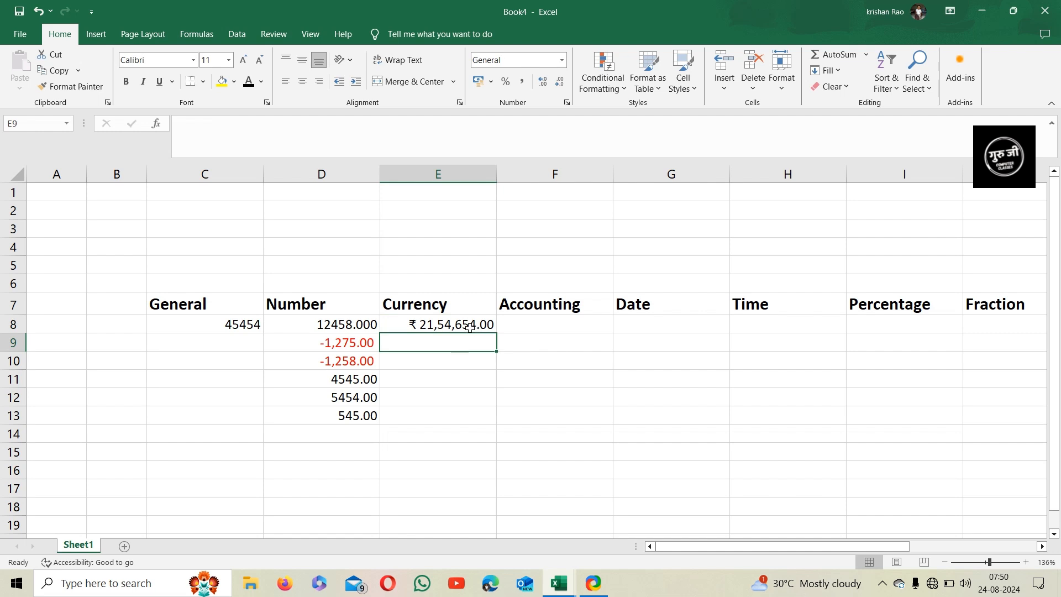
{"action": "left_click", "coordinate": [469, 328]}
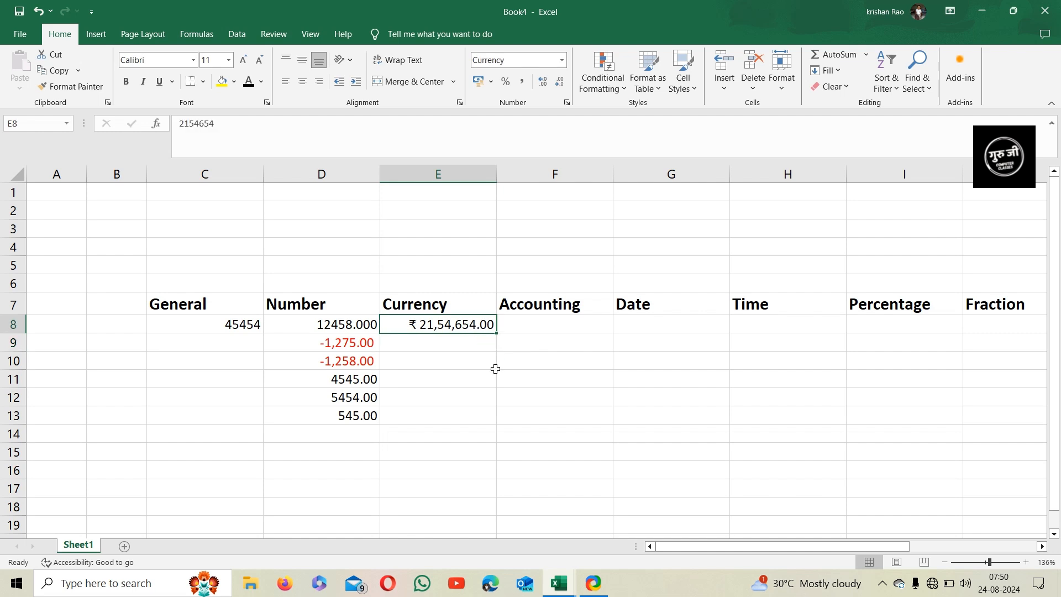
{"action": "key", "text": "Down"}
{"action": "type", "text": "65465"}
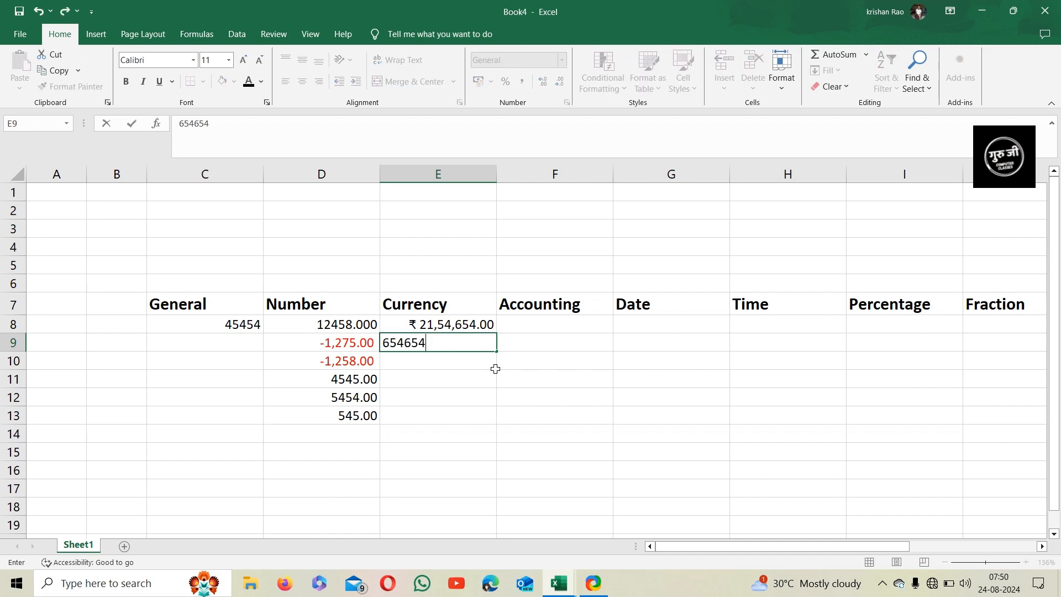
{"action": "key", "text": "Return"}
{"action": "left_click", "coordinate": [447, 342]}
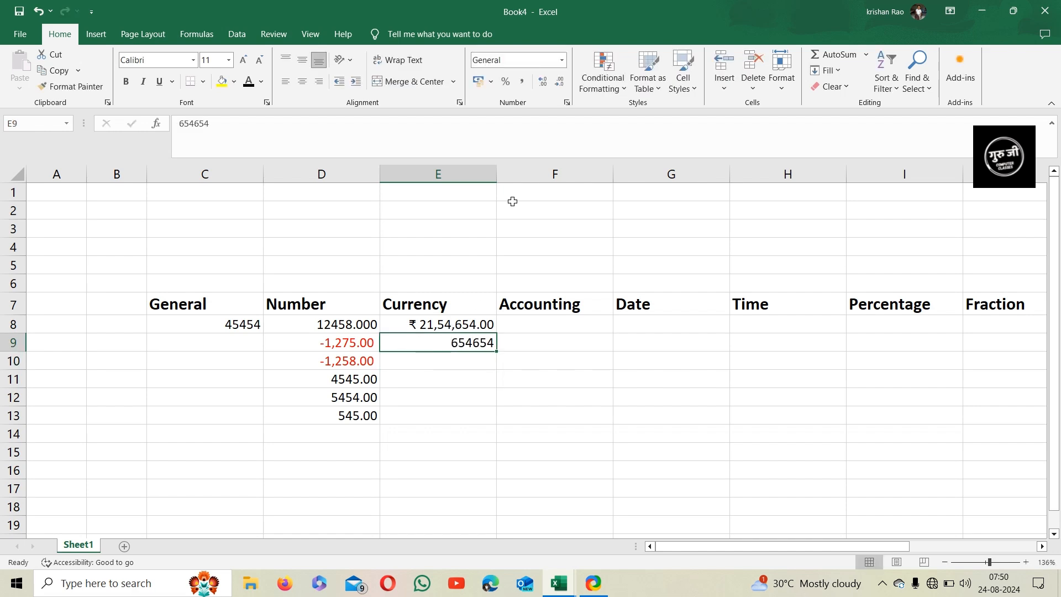
{"action": "left_click_drag", "start_coordinate": [448, 344], "coordinate": [448, 421]}
{"action": "left_click", "coordinate": [563, 65]}
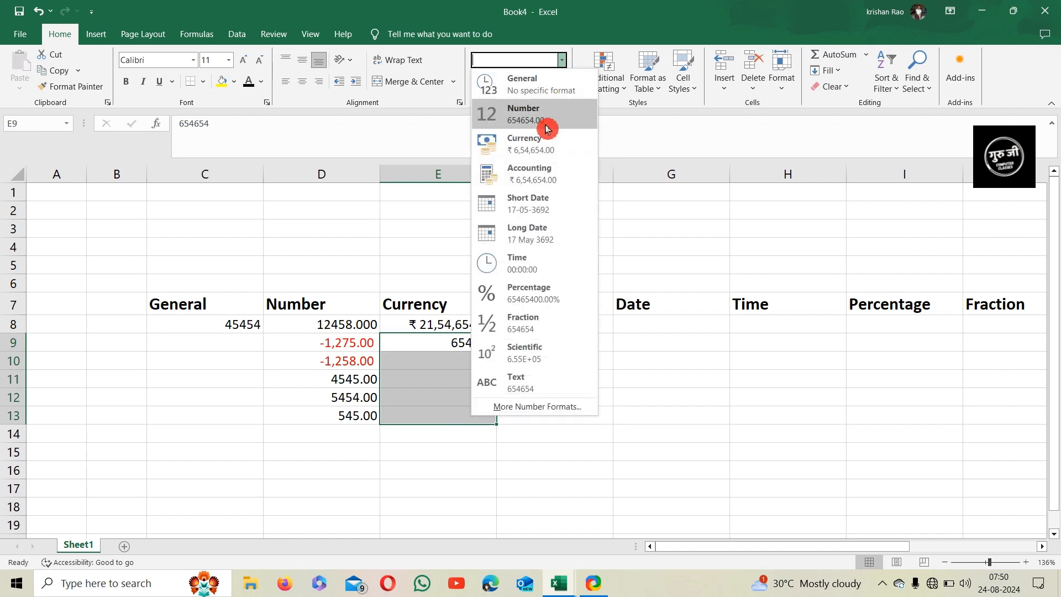
{"action": "left_click", "coordinate": [540, 140]}
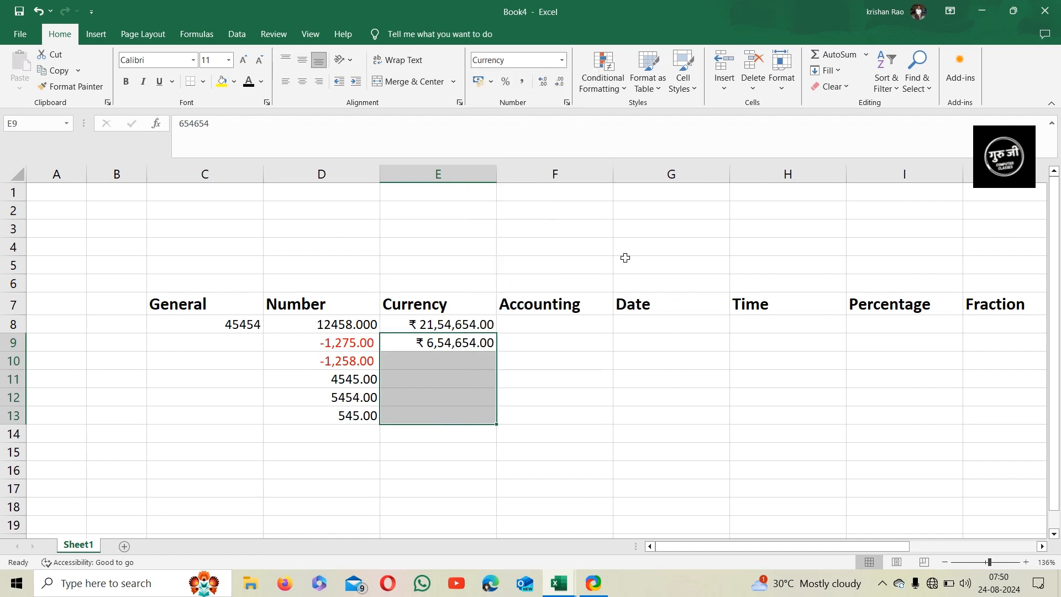
Step: Enter 45454, 5454 and 4545 in cells E10 to E12 of the Currency column
{"action": "key", "text": "Down"}
{"action": "type", "text": "45454"}
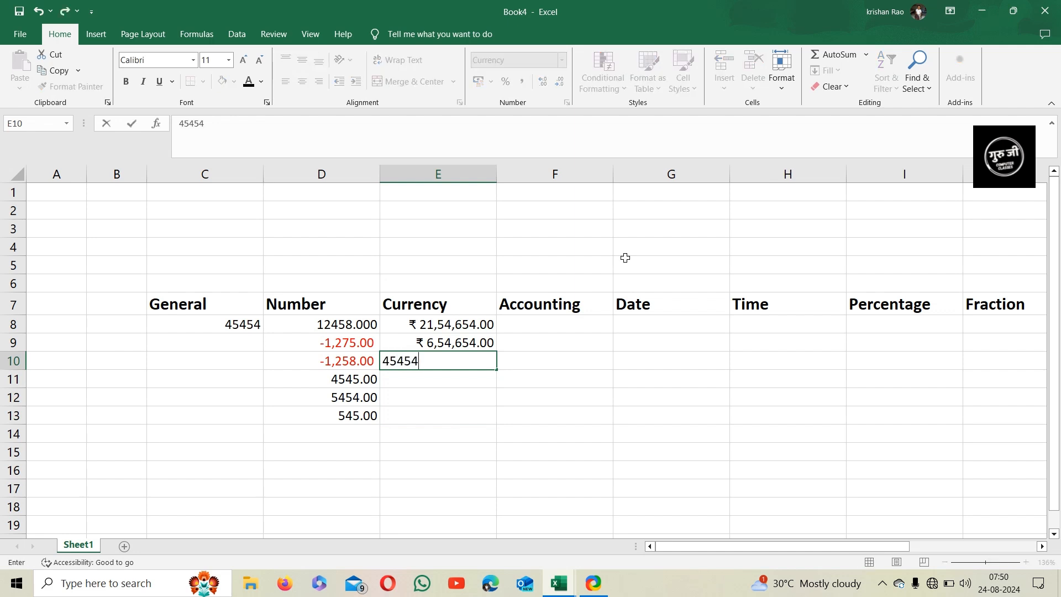
{"action": "key", "text": "Return"}
{"action": "type", "text": "5,454"}
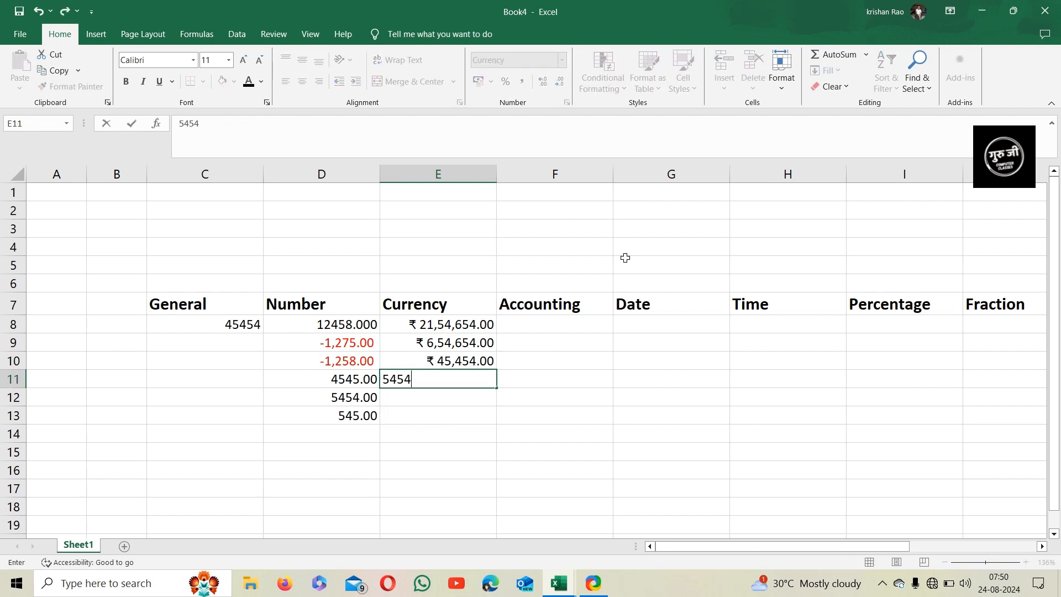
{"action": "key", "text": "Return"}
{"action": "type", "text": "4545"}
{"action": "key", "text": "Return"}
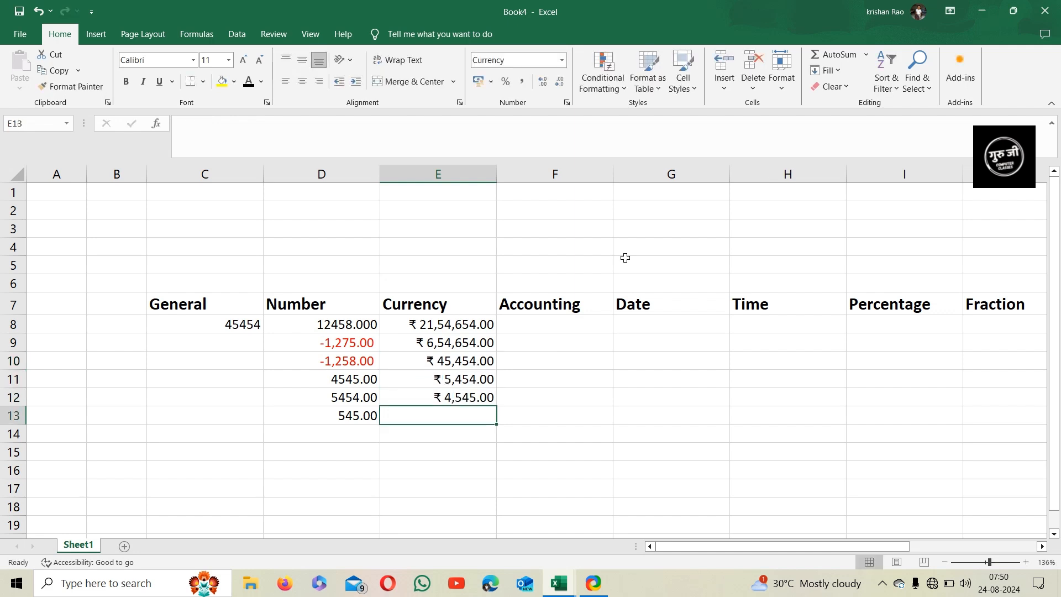
Step: Change the currency symbol of cell E10 to $ Spanish (Chile)
{"action": "left_click", "coordinate": [420, 363]}
{"action": "left_click", "coordinate": [562, 60]}
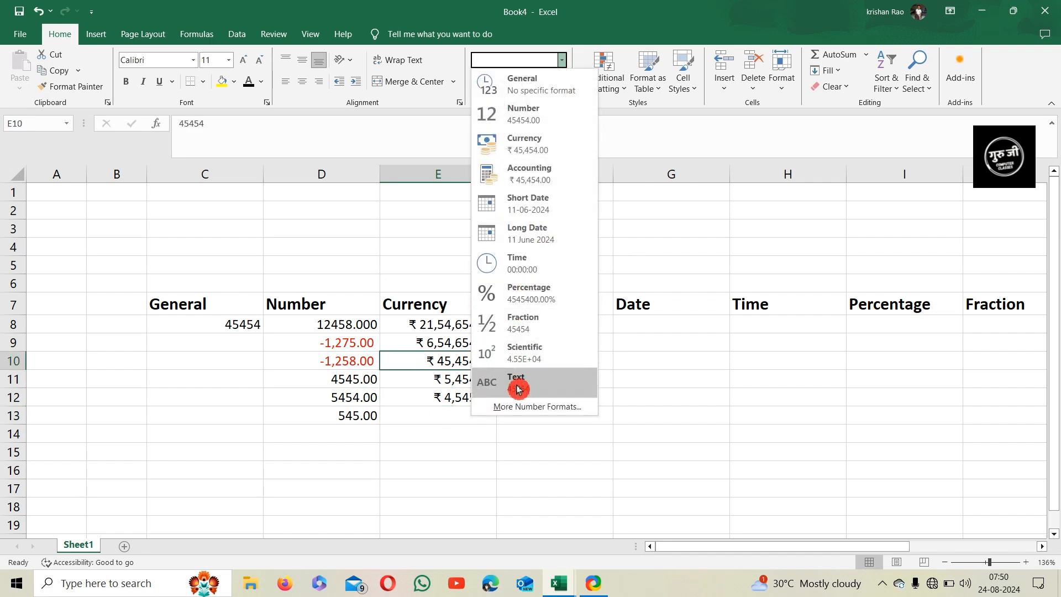
{"action": "left_click", "coordinate": [515, 408]}
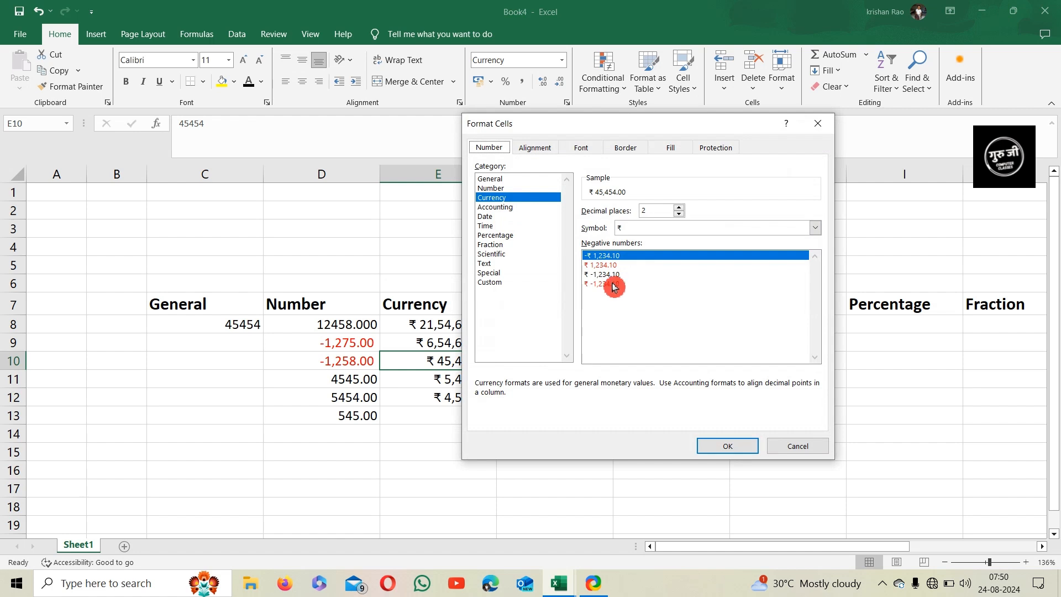
{"action": "left_click", "coordinate": [815, 228]}
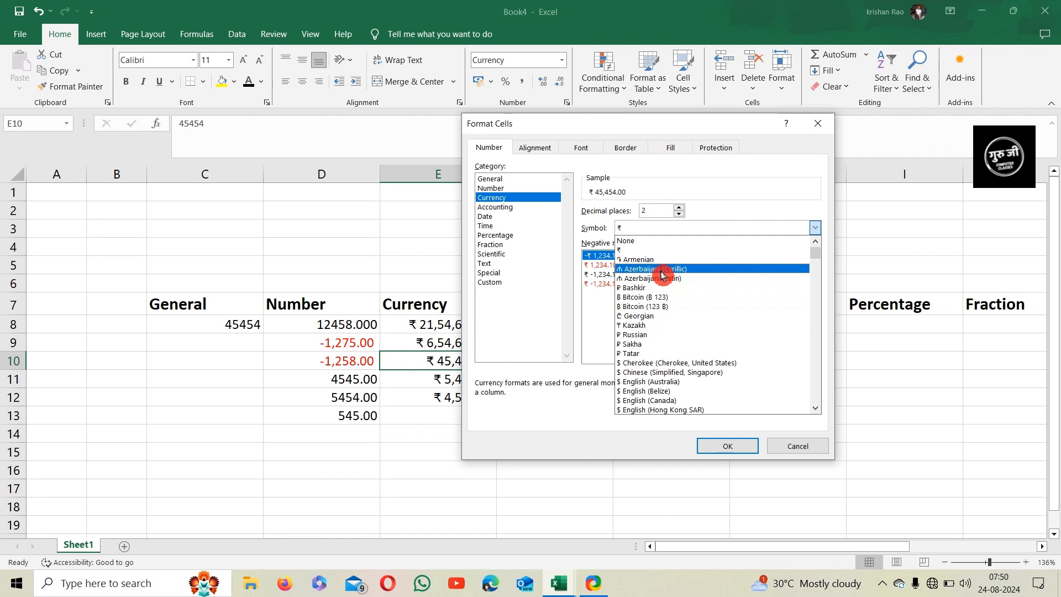
{"action": "scroll", "coordinate": [664, 329], "scroll_direction": "down", "scroll_amount": 1}
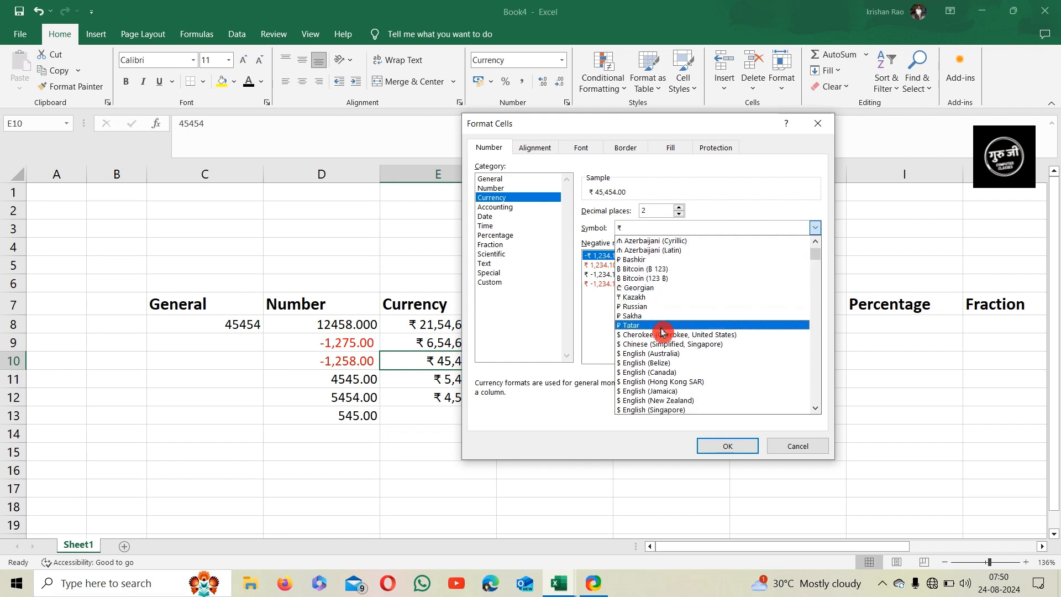
{"action": "scroll", "coordinate": [663, 331], "scroll_direction": "down", "scroll_amount": 5}
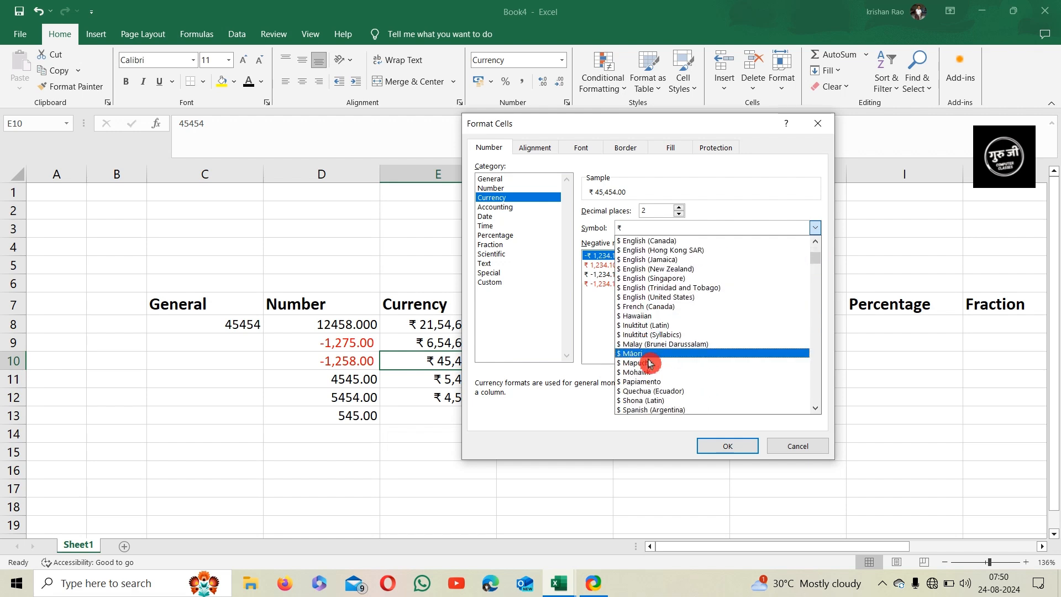
{"action": "scroll", "coordinate": [650, 363], "scroll_direction": "down", "scroll_amount": 3}
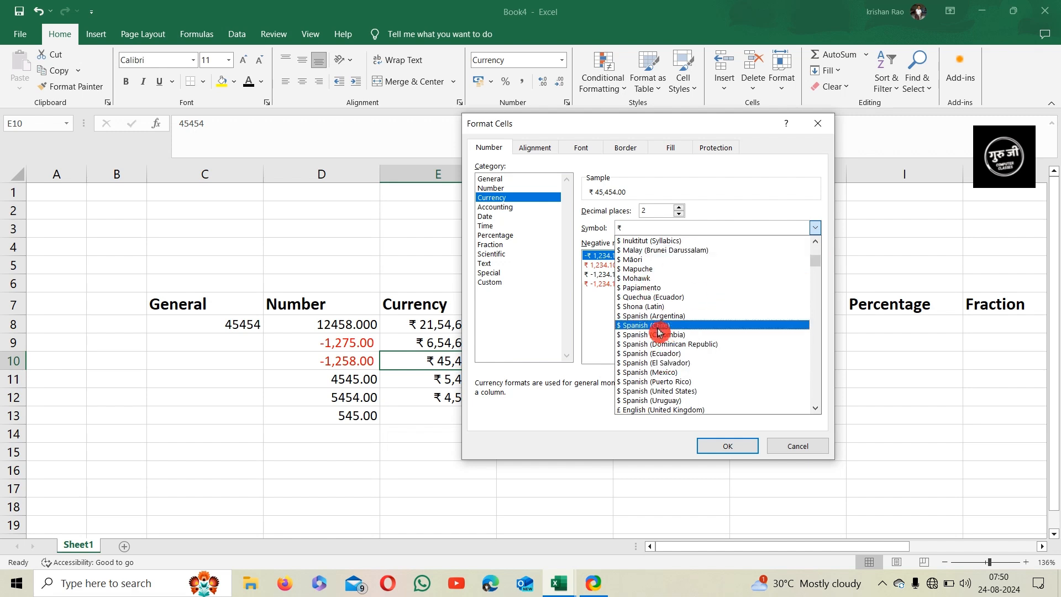
{"action": "left_click", "coordinate": [658, 328]}
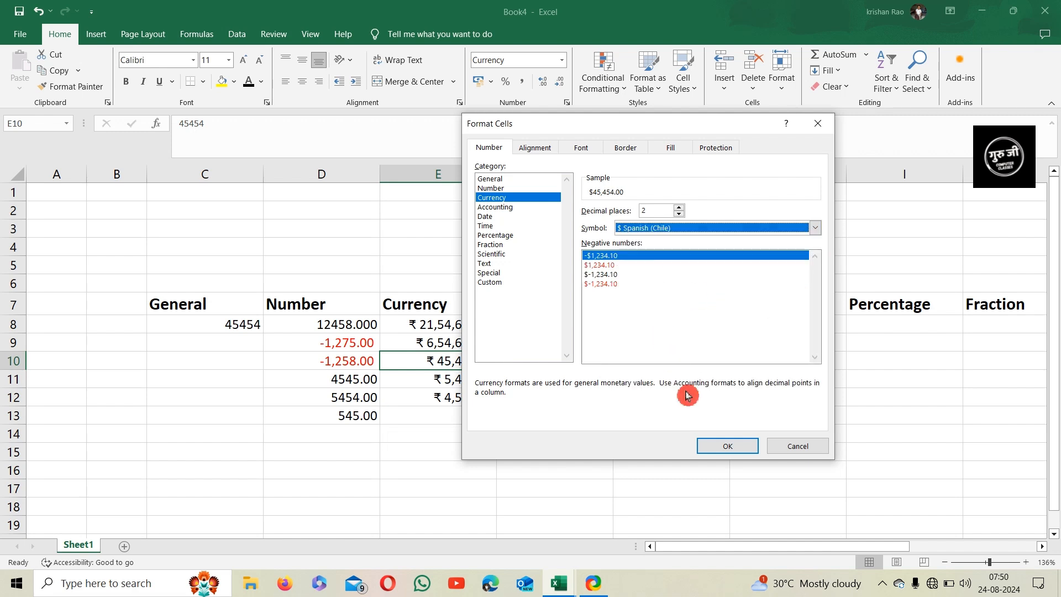
{"action": "left_click", "coordinate": [728, 446]}
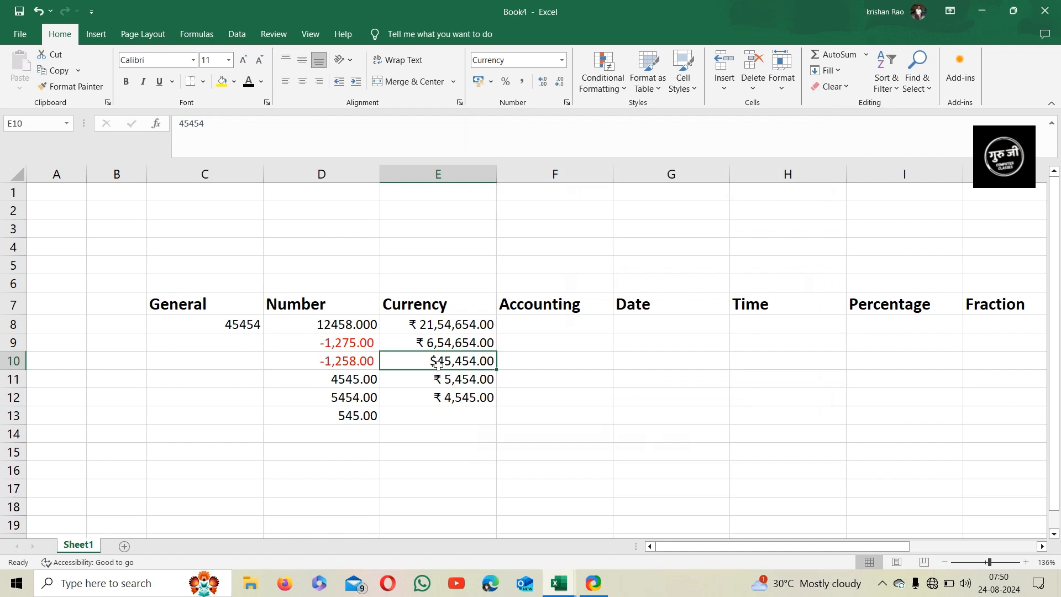
Step: Set the currency symbol of cells E8:E12 to $ English (Australia) using the Currency number format
{"action": "left_click_drag", "start_coordinate": [449, 326], "coordinate": [455, 397]}
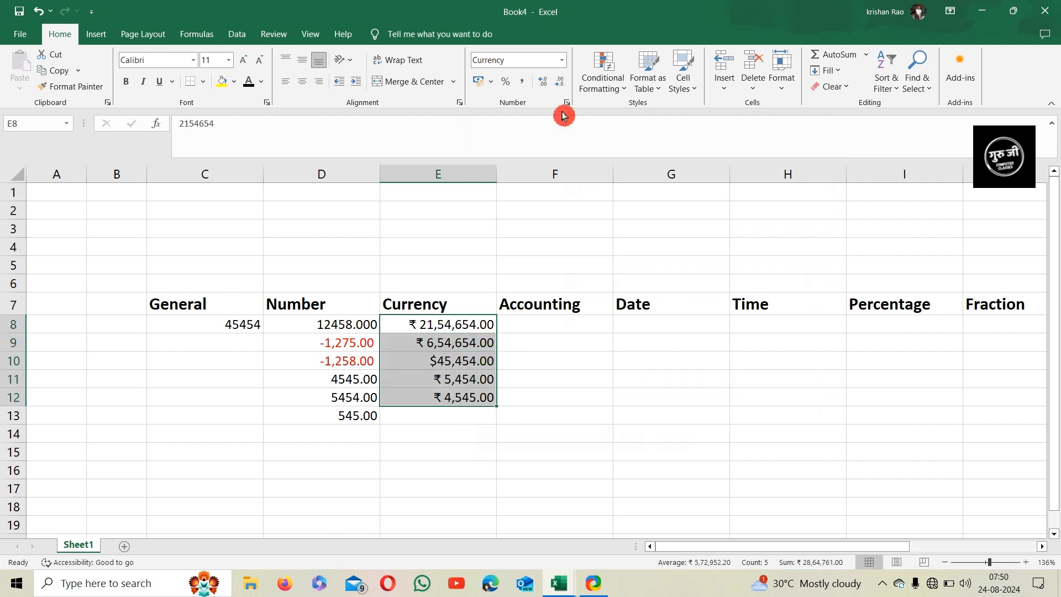
{"action": "left_click", "coordinate": [563, 60]}
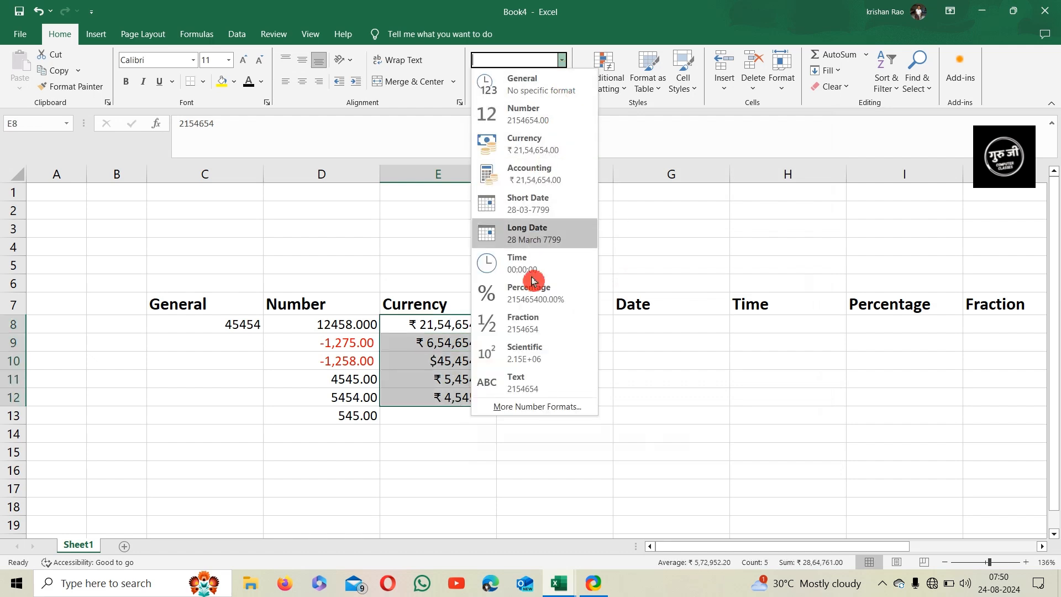
{"action": "left_click", "coordinate": [520, 405]}
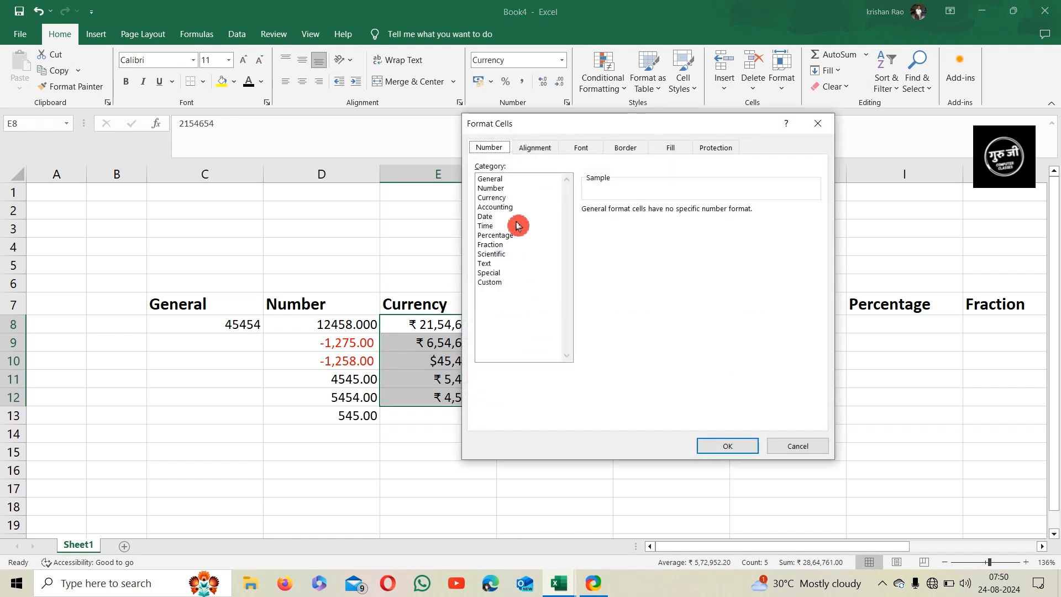
{"action": "left_click", "coordinate": [500, 198]}
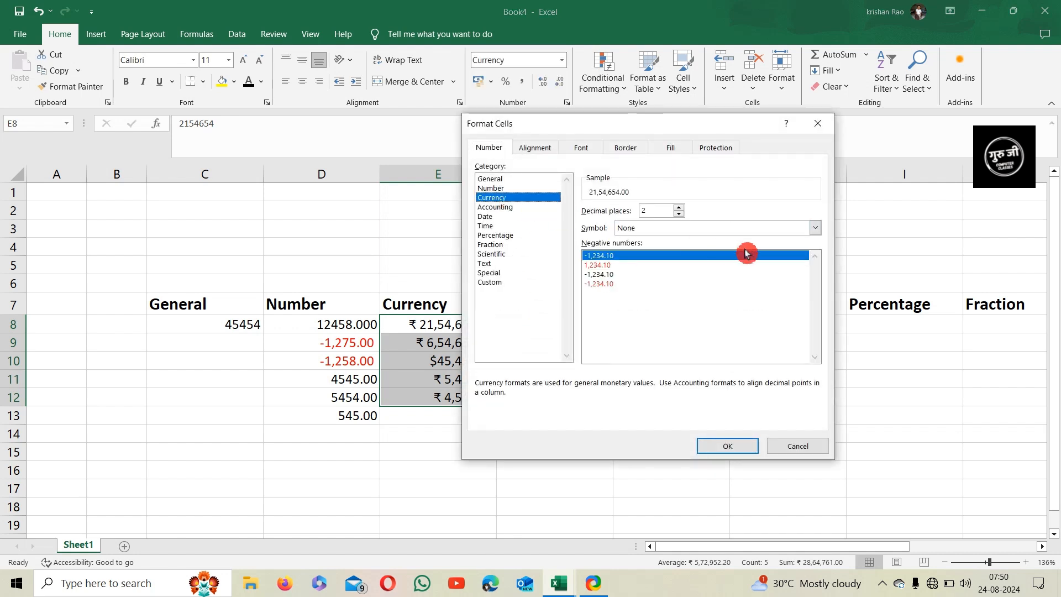
{"action": "left_click", "coordinate": [812, 228]}
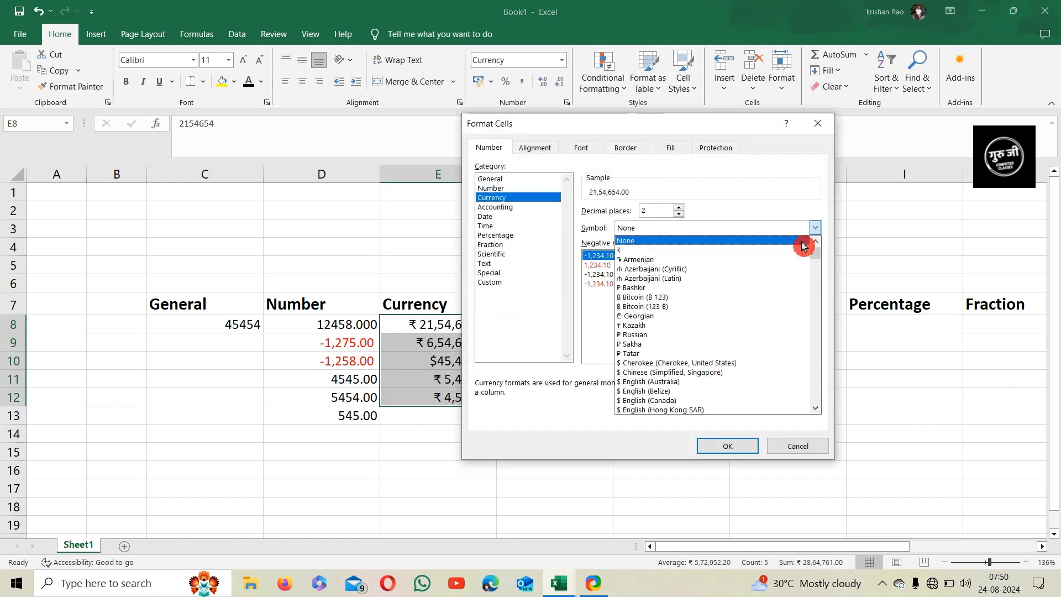
{"action": "left_click", "coordinate": [648, 381]}
{"action": "left_click", "coordinate": [728, 446]}
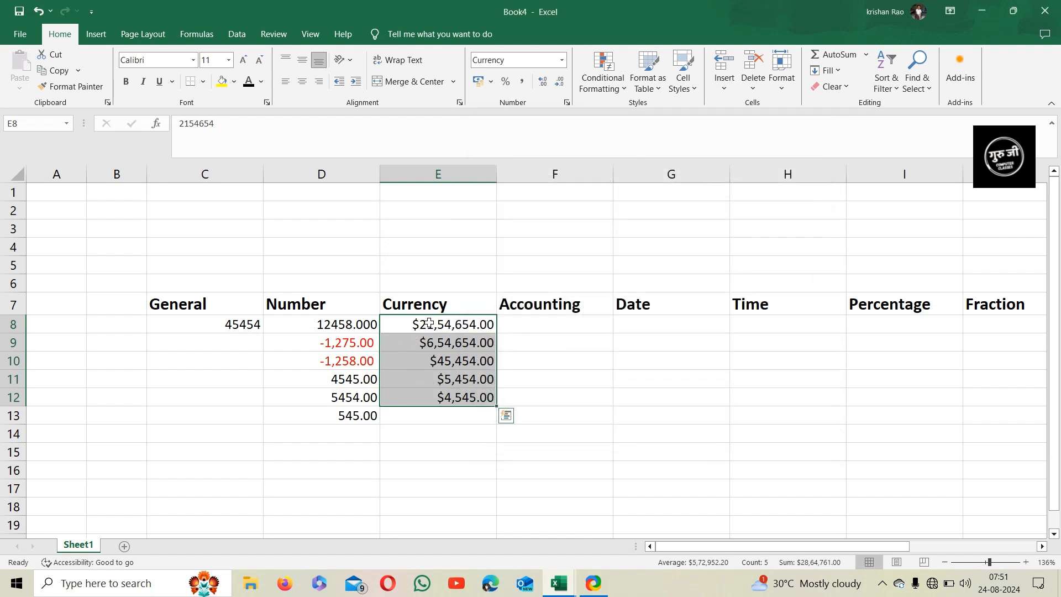
Step: Enter 54654 in cell F8 under the Accounting heading and apply the Accounting format to it
{"action": "left_click", "coordinate": [548, 326]}
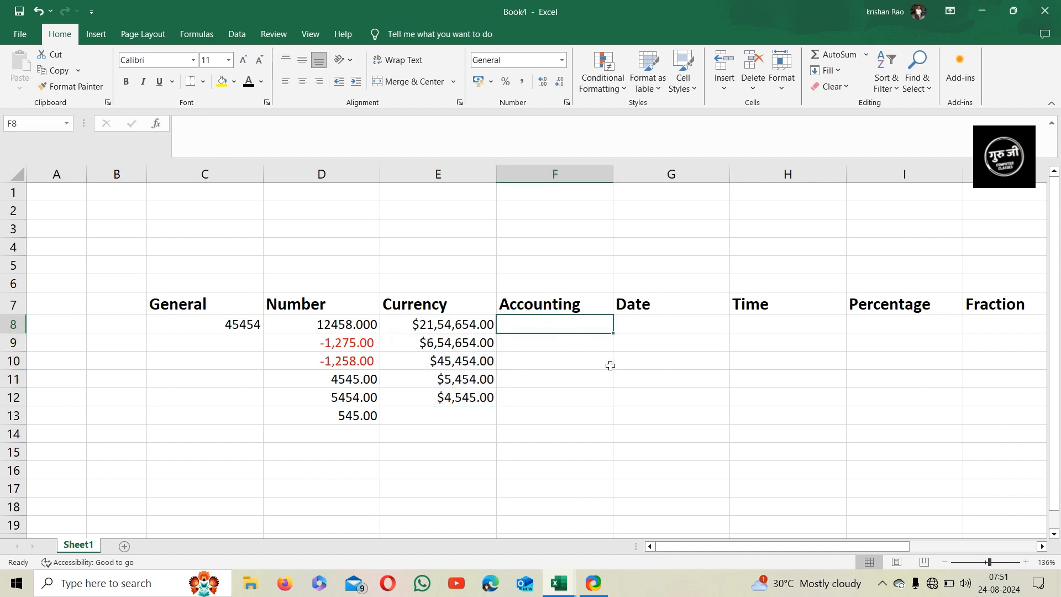
{"action": "type", "text": "54654"}
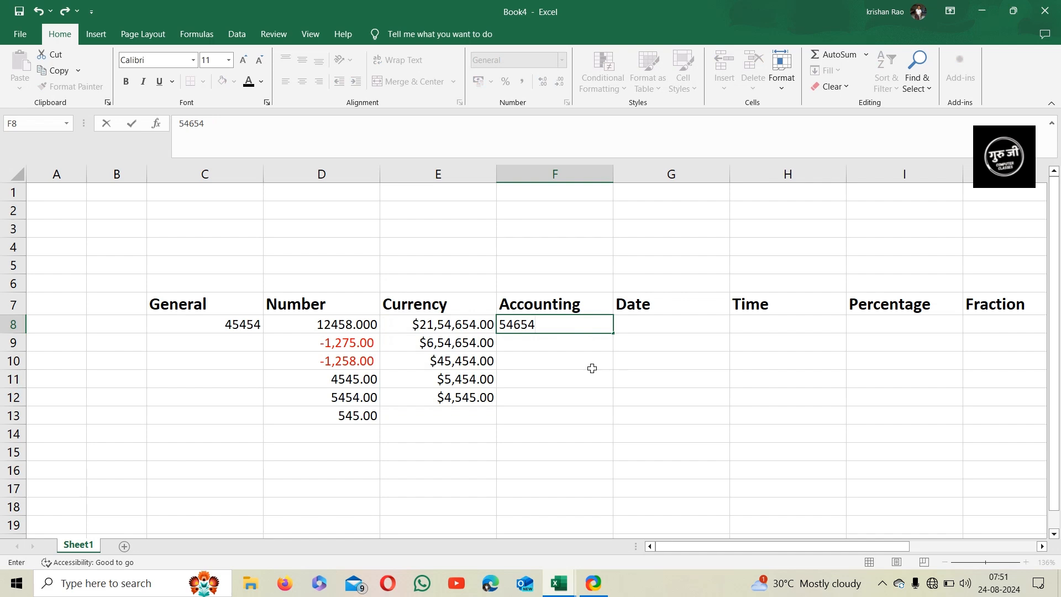
{"action": "left_click", "coordinate": [558, 354]}
{"action": "left_click", "coordinate": [545, 327]}
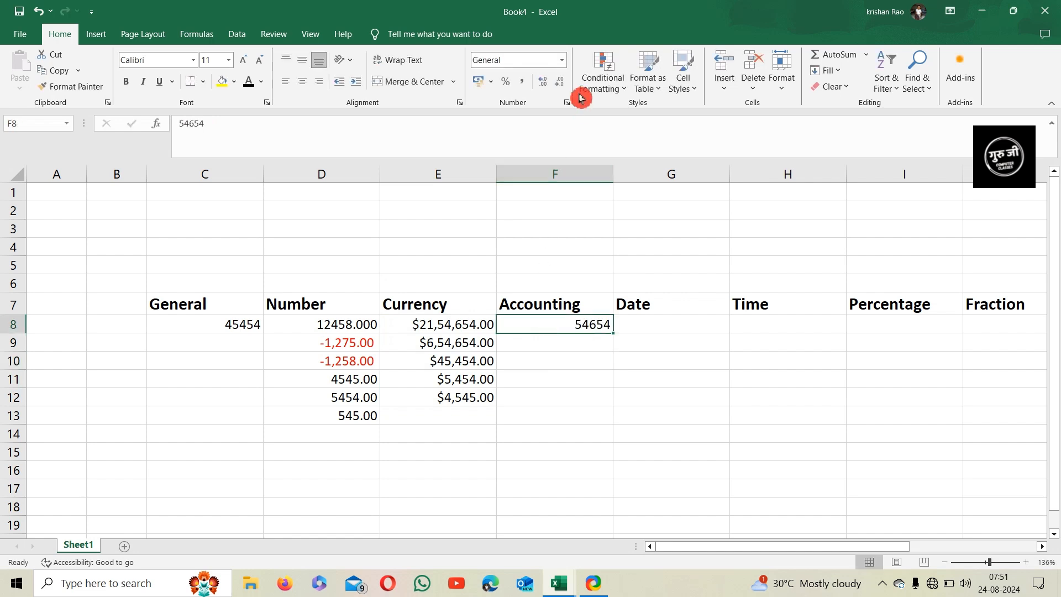
{"action": "left_click", "coordinate": [562, 61]}
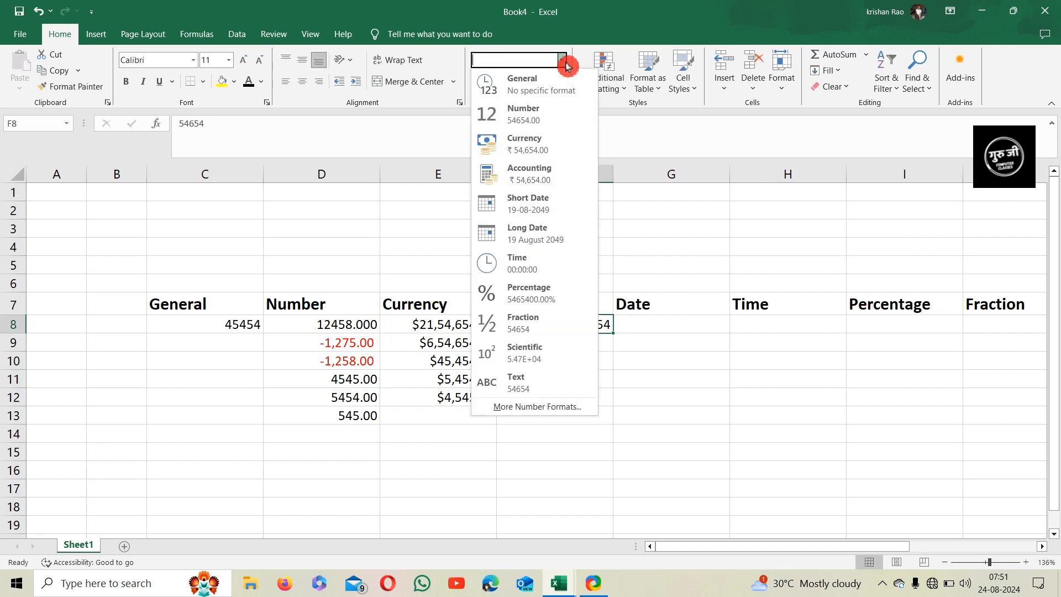
{"action": "left_click", "coordinate": [557, 170]}
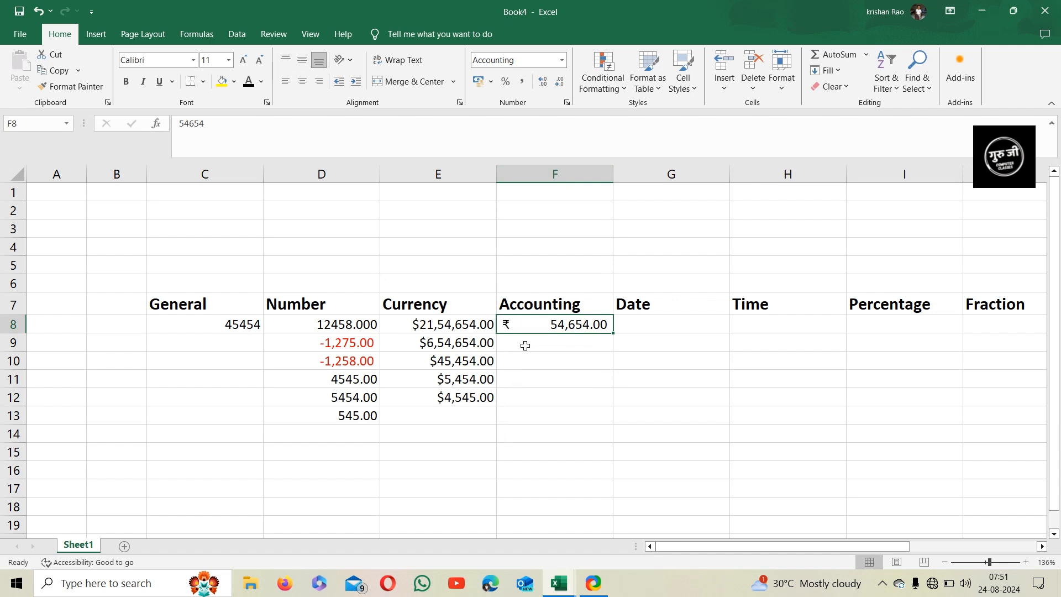
Step: Apply the Accounting format to the empty cells F9:F12
{"action": "left_click_drag", "start_coordinate": [529, 342], "coordinate": [529, 397]}
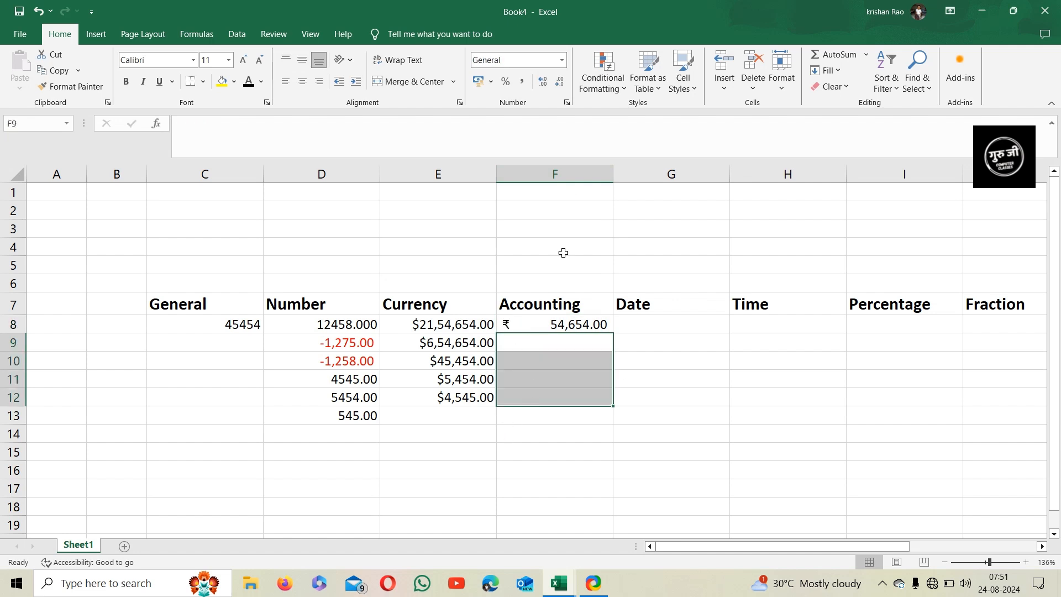
{"action": "left_click", "coordinate": [562, 61]}
{"action": "left_click", "coordinate": [545, 176]}
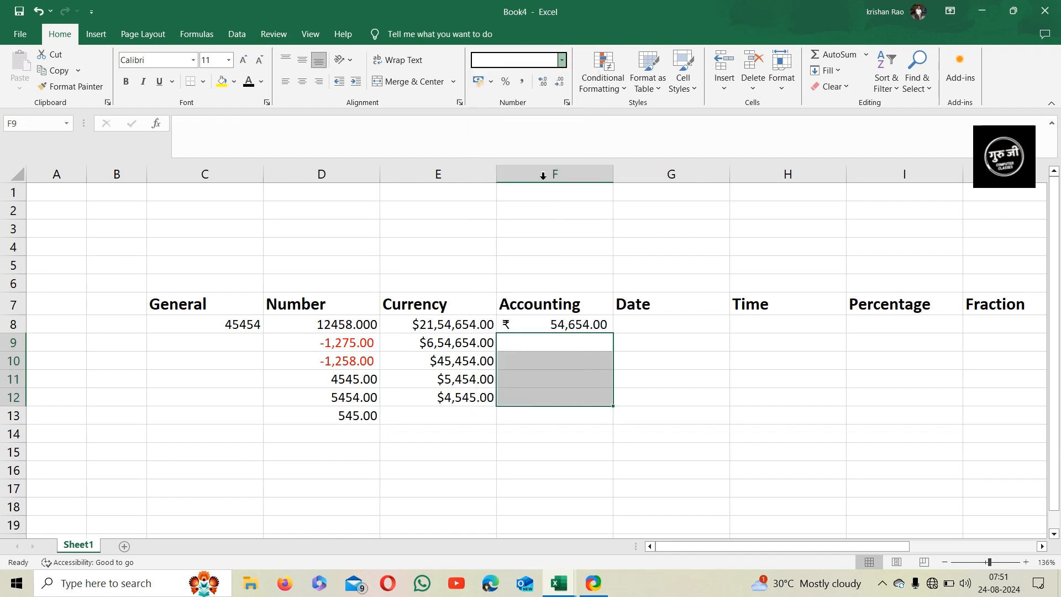
Step: Enter 65464, 645654 and 56465 in cells F9 to F11 of the Accounting column
{"action": "left_click", "coordinate": [558, 346]}
{"action": "type", "text": "65464"}
{"action": "key", "text": "Return"}
{"action": "type", "text": "645654"}
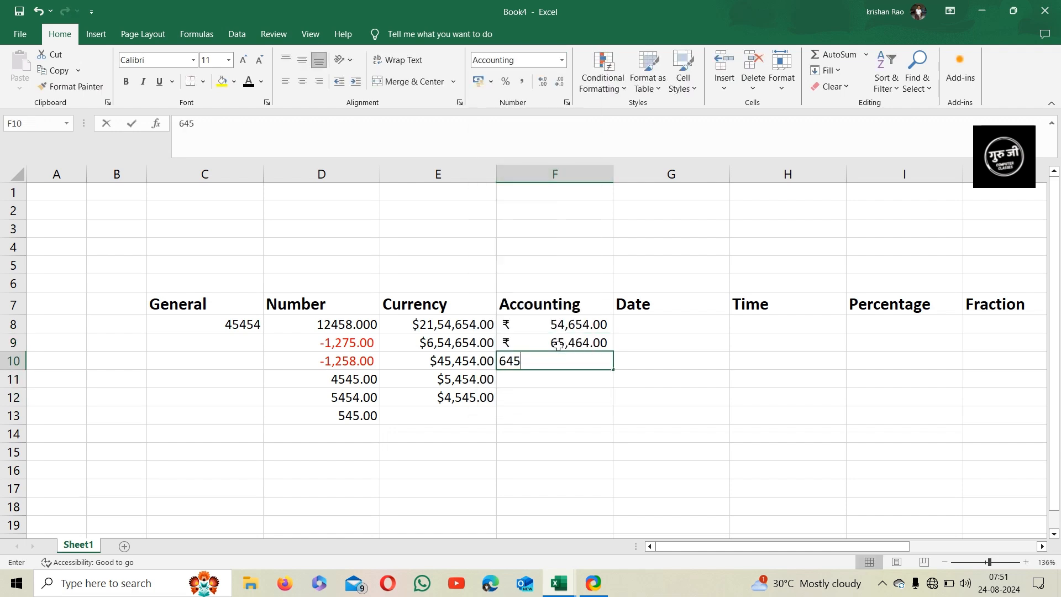
{"action": "key", "text": "Return"}
{"action": "type", "text": "56465"}
{"action": "key", "text": "Return"}
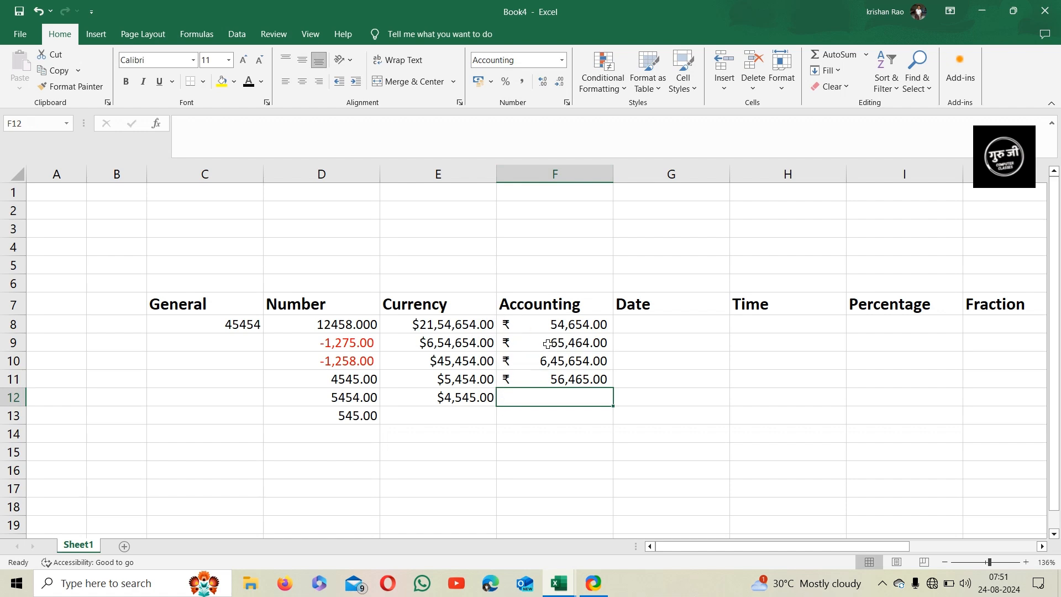
Step: Replace the values in cell E9 of the Currency column and cell F9 of the Accounting column with 0
{"action": "left_click", "coordinate": [481, 344]}
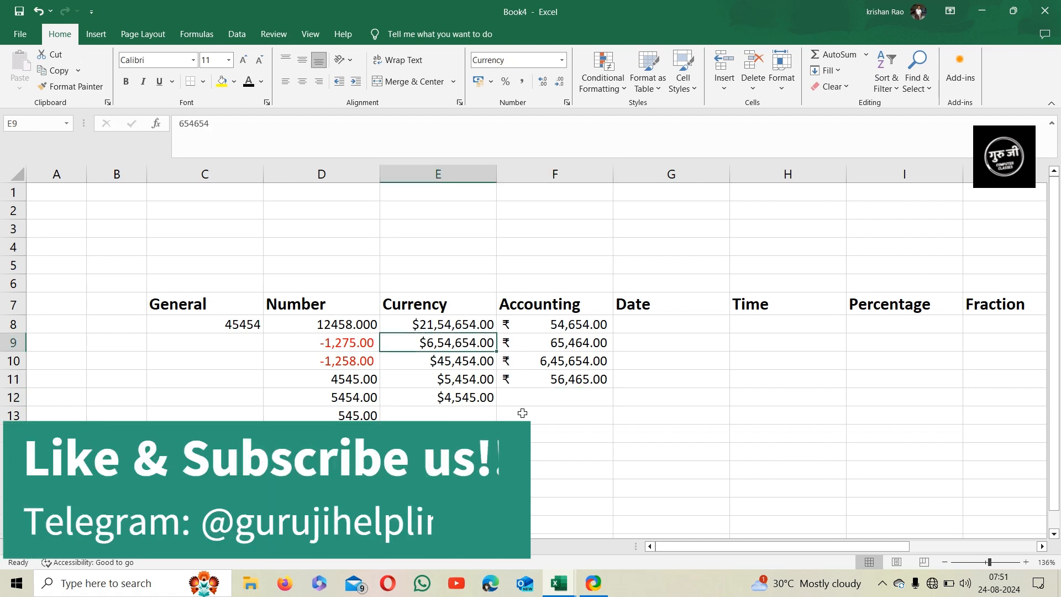
{"action": "type", "text": "0"}
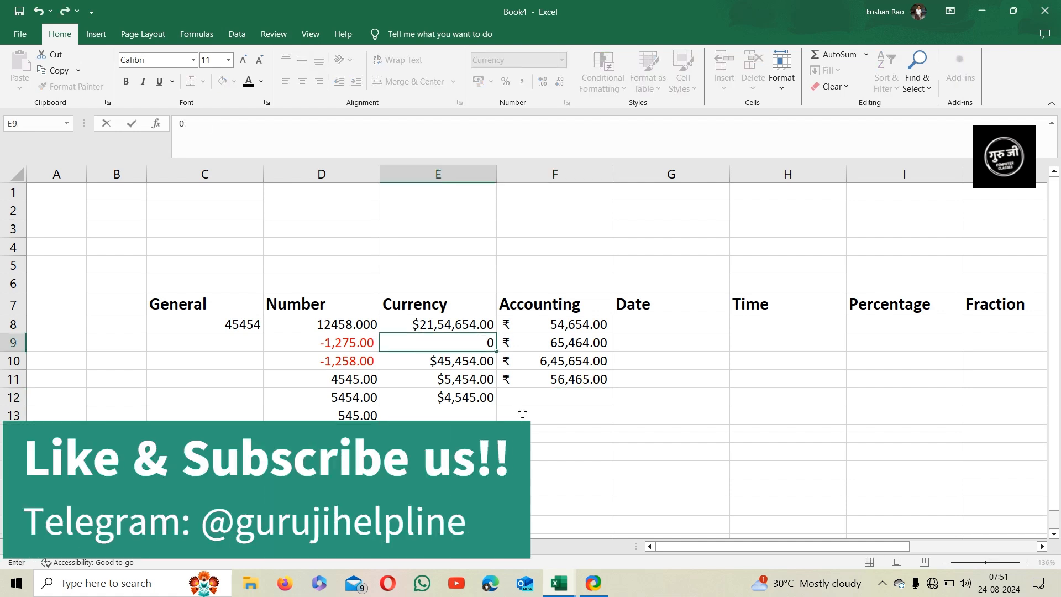
{"action": "key", "text": "Return"}
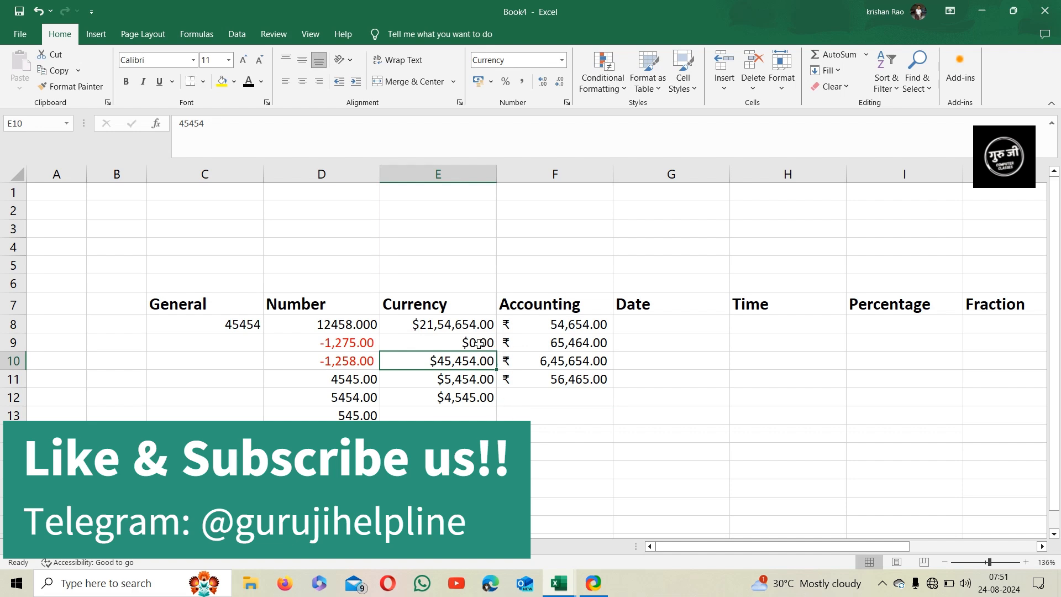
{"action": "left_click", "coordinate": [535, 339]}
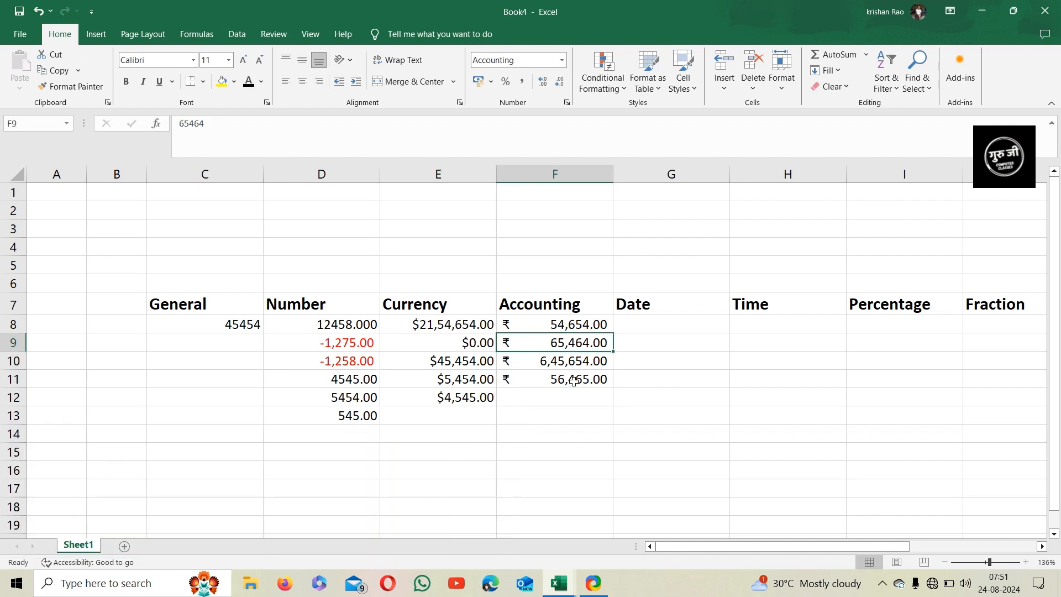
{"action": "type", "text": "0"}
{"action": "key", "text": "Return"}
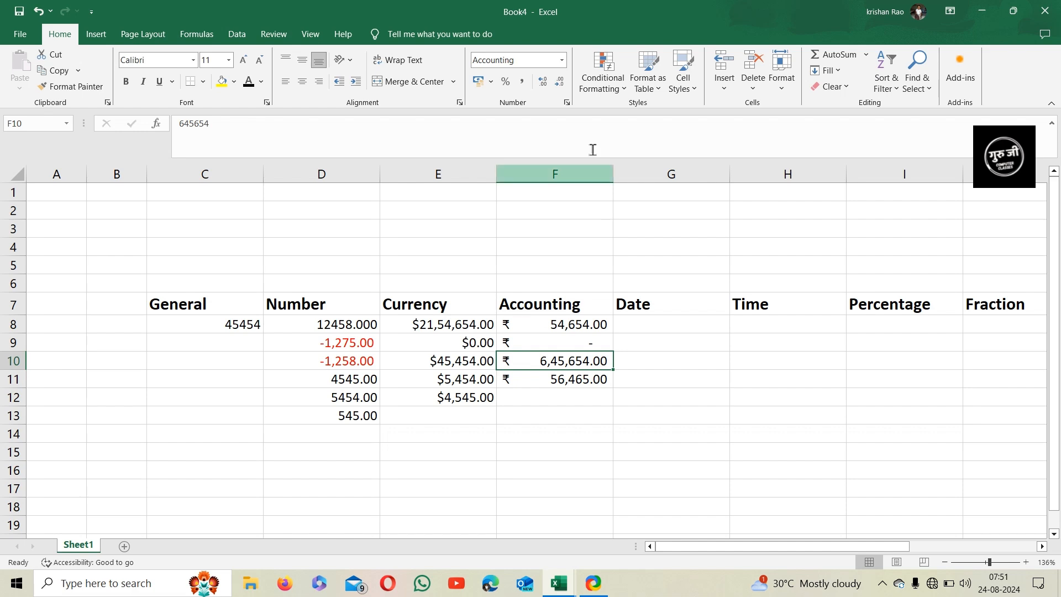
Step: Review the decimal places and symbol options of the Accounting format for cell F10 without changing them
{"action": "left_click", "coordinate": [562, 61]}
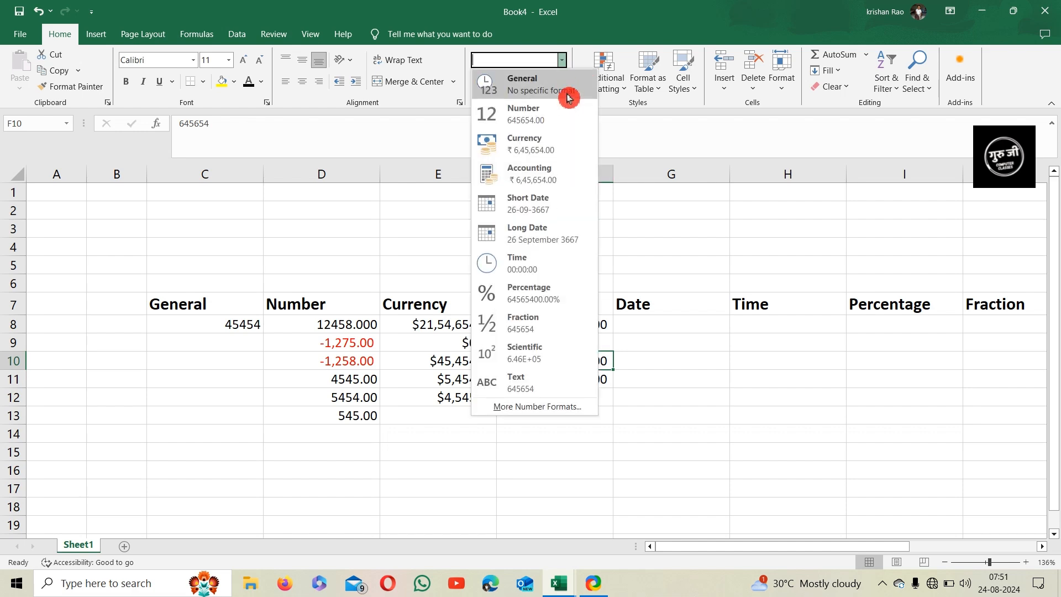
{"action": "left_click", "coordinate": [528, 406]}
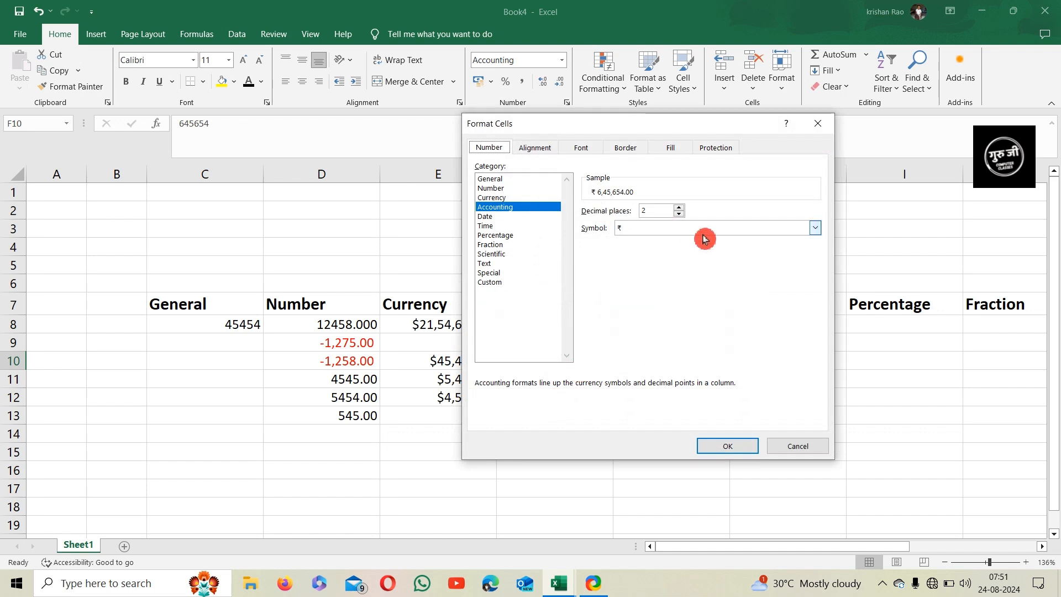
{"action": "left_click", "coordinate": [815, 227]}
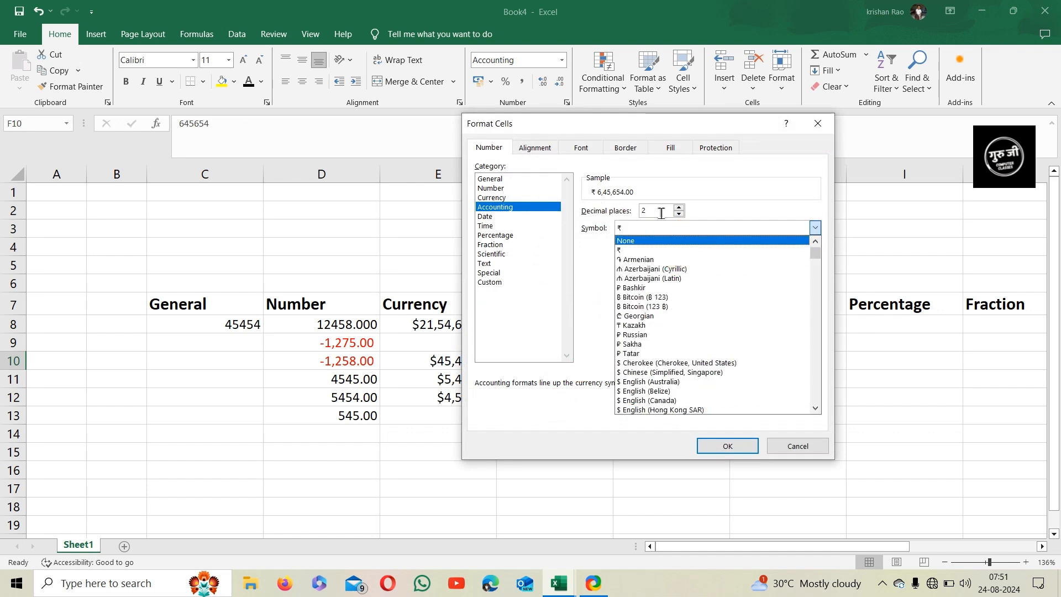
{"action": "left_click", "coordinate": [824, 129]}
{"action": "left_click", "coordinate": [782, 447]}
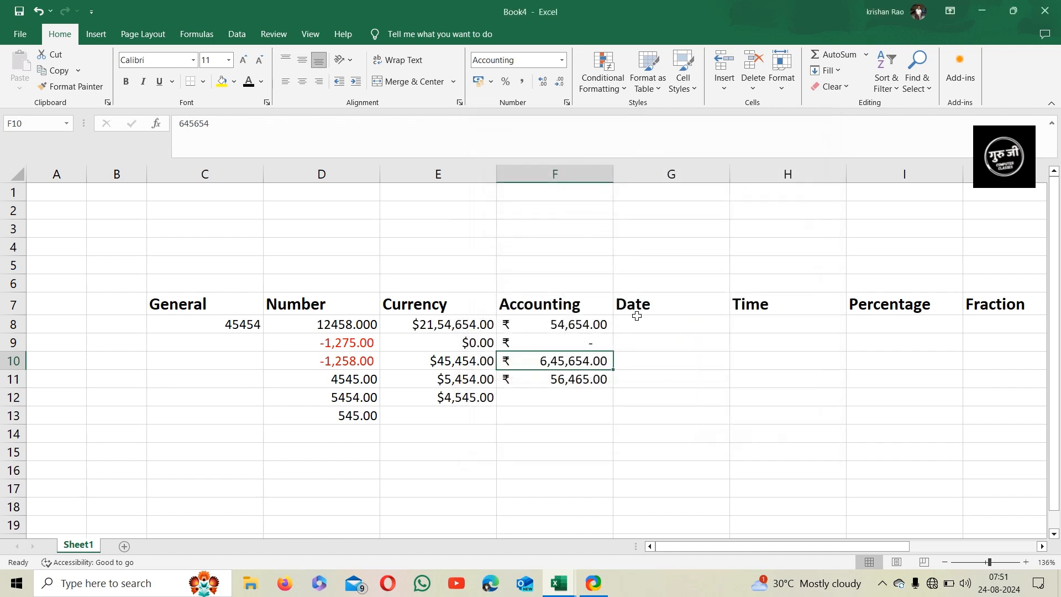
Step: Enter the date 22/02/2024 in cell G8 under the Date heading
{"action": "left_click", "coordinate": [635, 307]}
{"action": "left_click", "coordinate": [640, 328]}
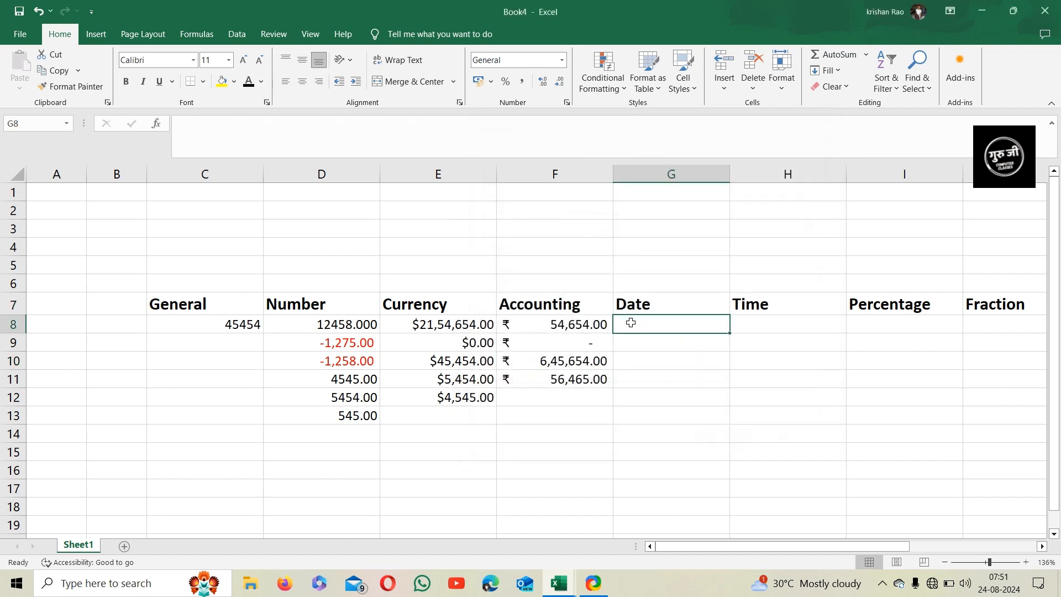
{"action": "left_click_drag", "start_coordinate": [719, 548], "coordinate": [759, 548]}
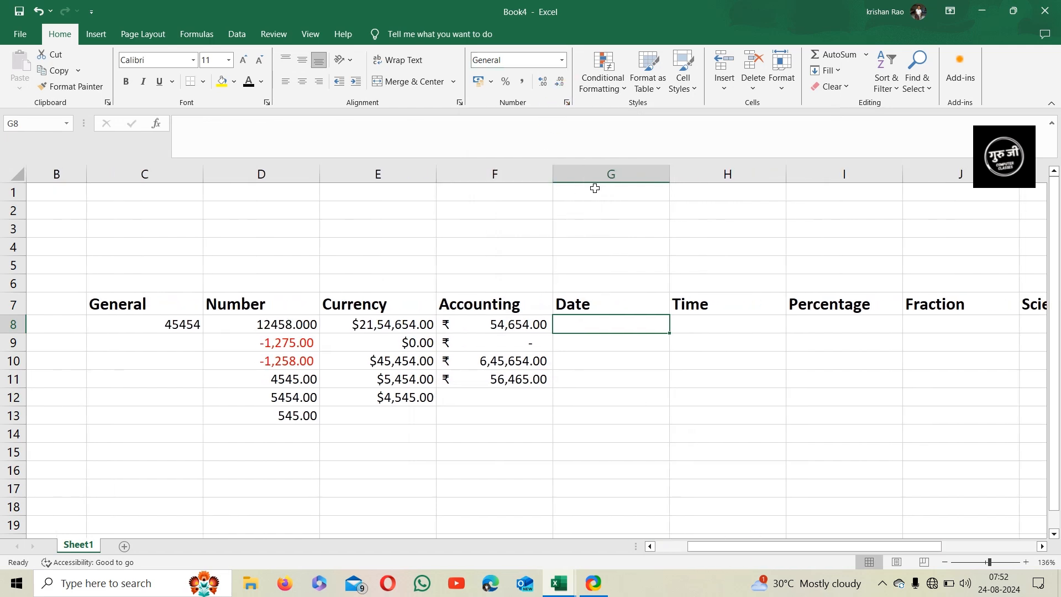
{"action": "type", "text": "22/02"}
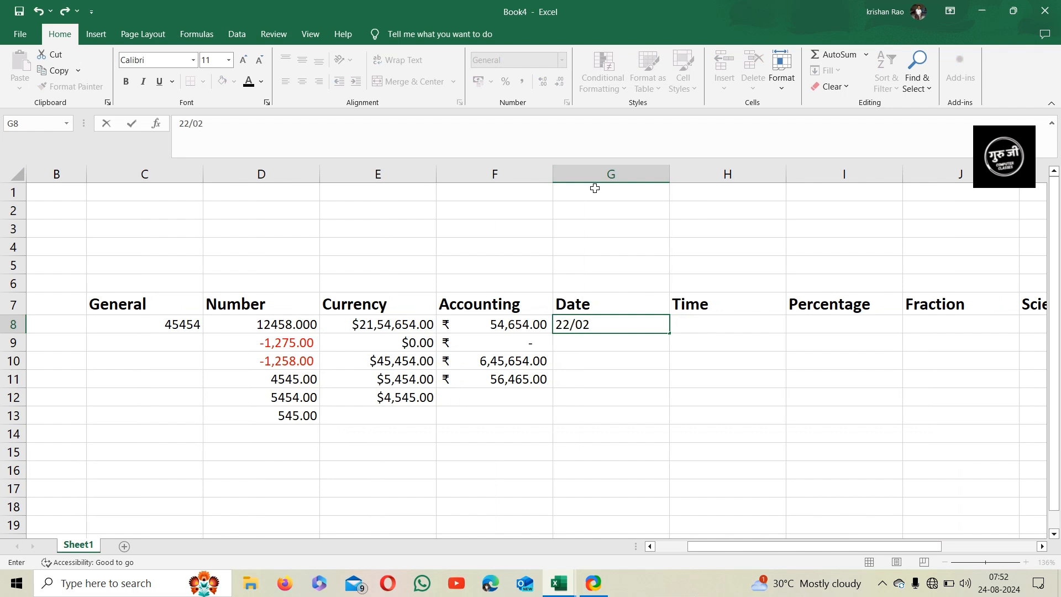
{"action": "type", "text": "/2024"}
{"action": "key", "text": "Return"}
Step: Apply the "Wednesday, 14 March, 2012" date type to cell G8 and widen column G to fit the full date
{"action": "left_click", "coordinate": [601, 323]}
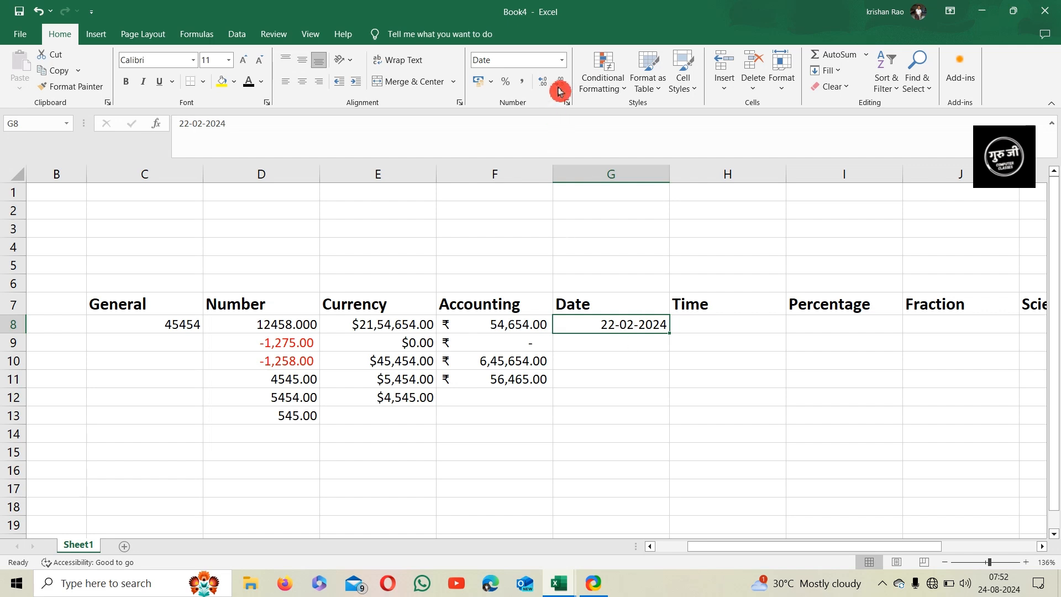
{"action": "left_click", "coordinate": [564, 65]}
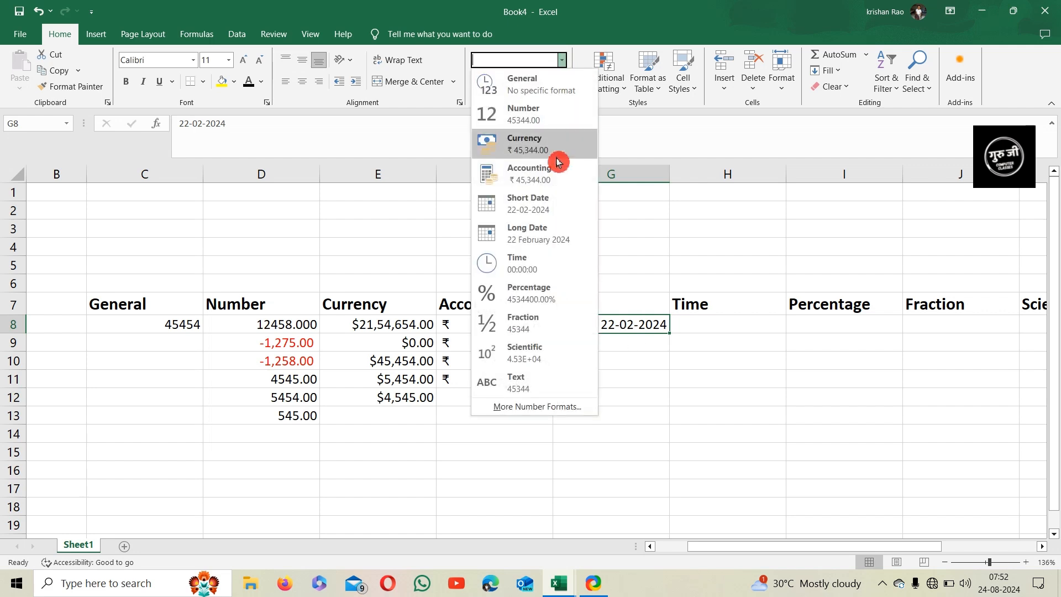
{"action": "left_click", "coordinate": [512, 409]}
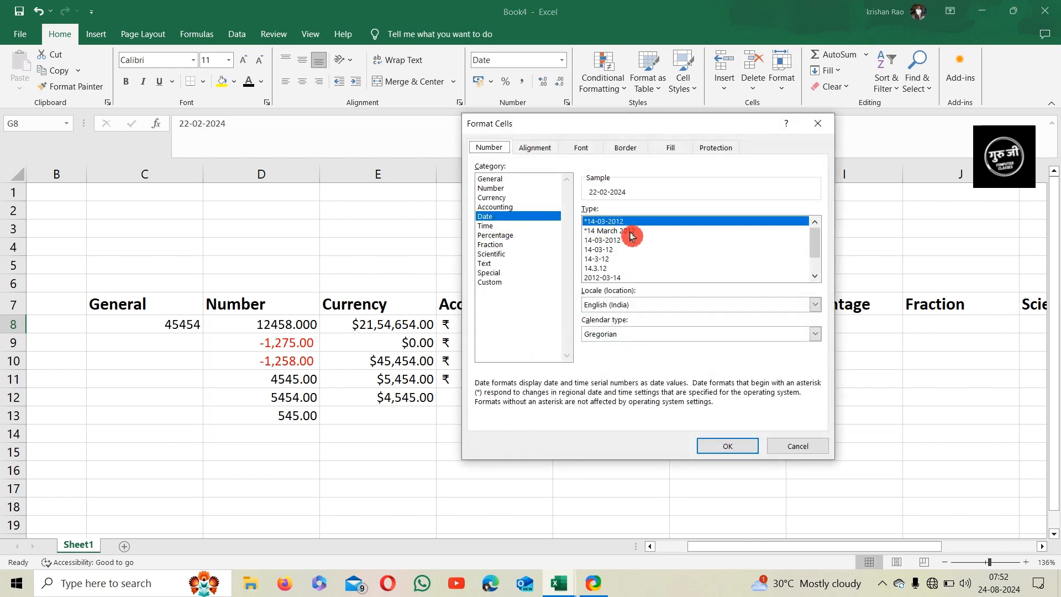
{"action": "scroll", "coordinate": [616, 265], "scroll_direction": "down", "scroll_amount": 1}
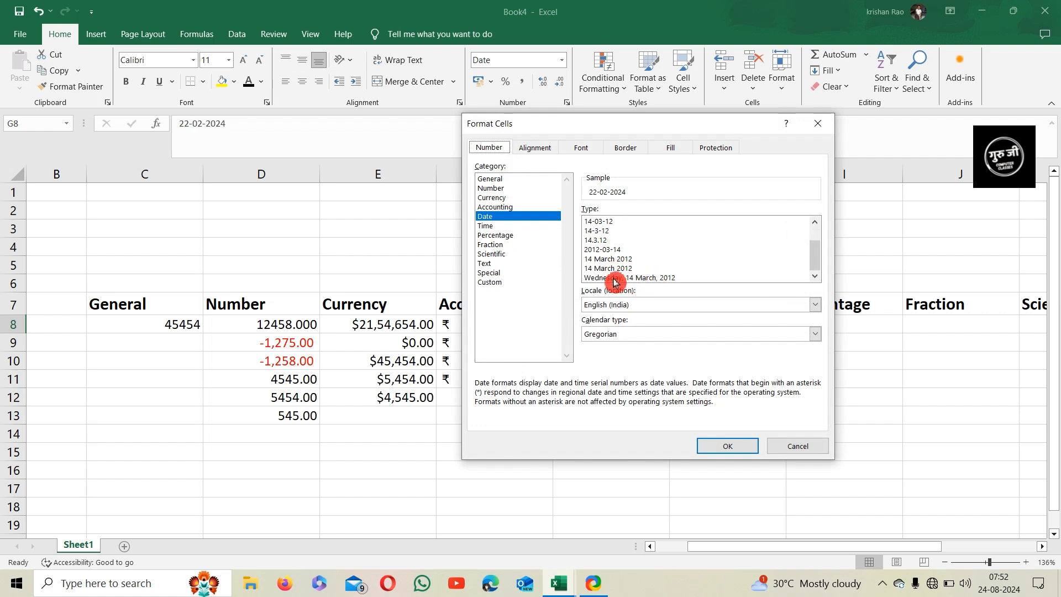
{"action": "left_click", "coordinate": [642, 279]}
{"action": "left_click", "coordinate": [727, 445]}
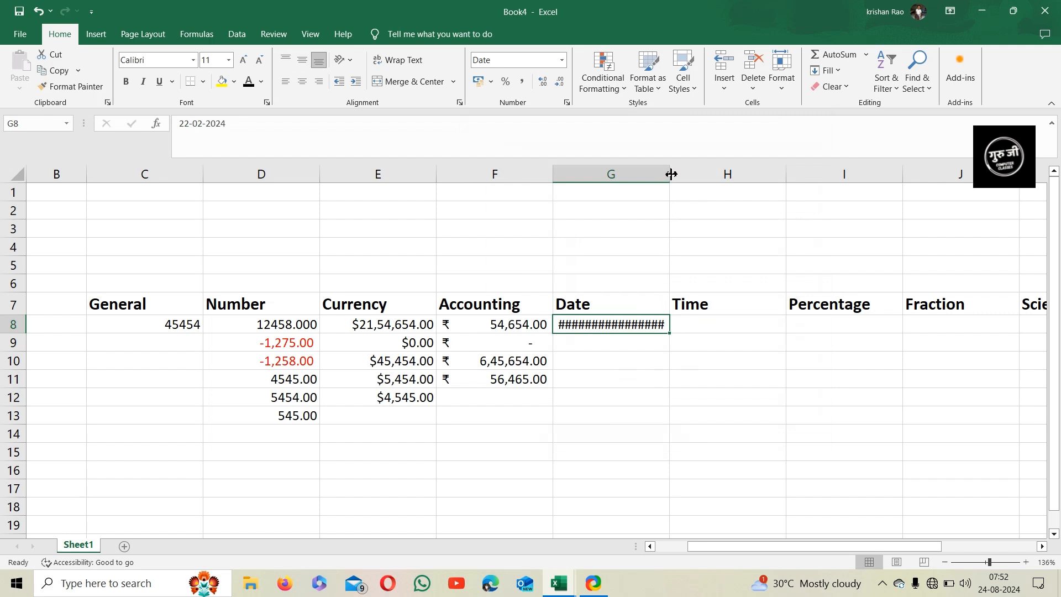
{"action": "left_click_drag", "start_coordinate": [670, 175], "coordinate": [759, 178]}
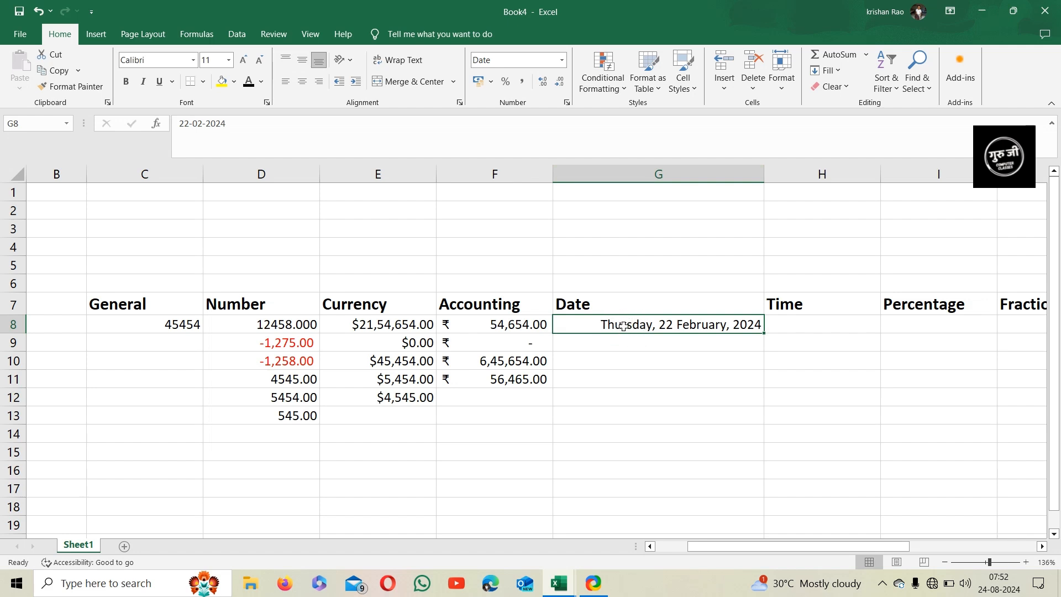
Step: Apply the "*14 March 2012" date type to the empty cells G9:G11 in the Date column
{"action": "left_click", "coordinate": [656, 343]}
{"action": "left_click_drag", "start_coordinate": [657, 348], "coordinate": [656, 383]}
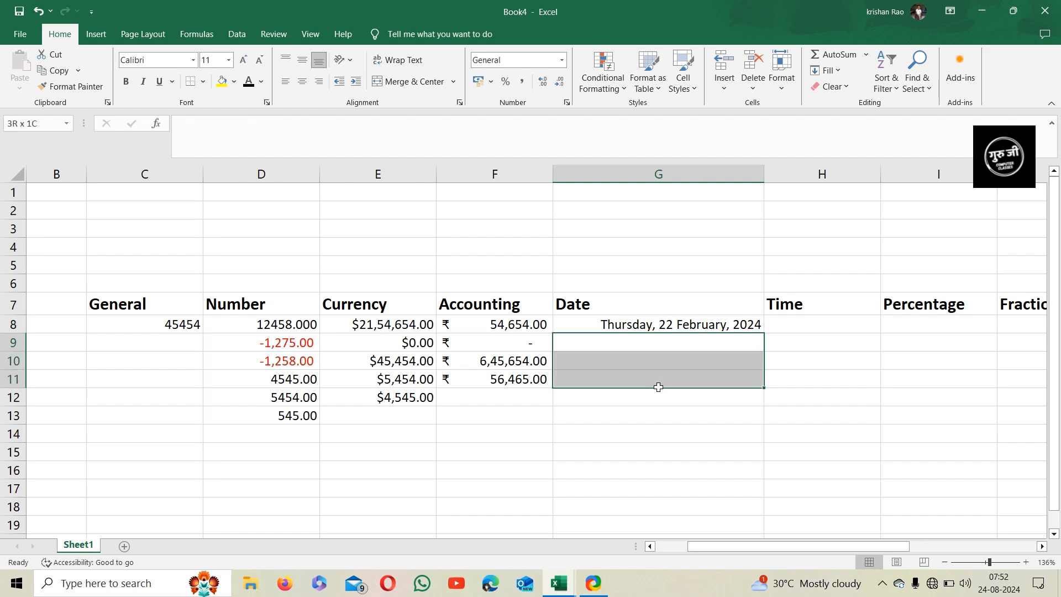
{"action": "left_click", "coordinate": [563, 62]}
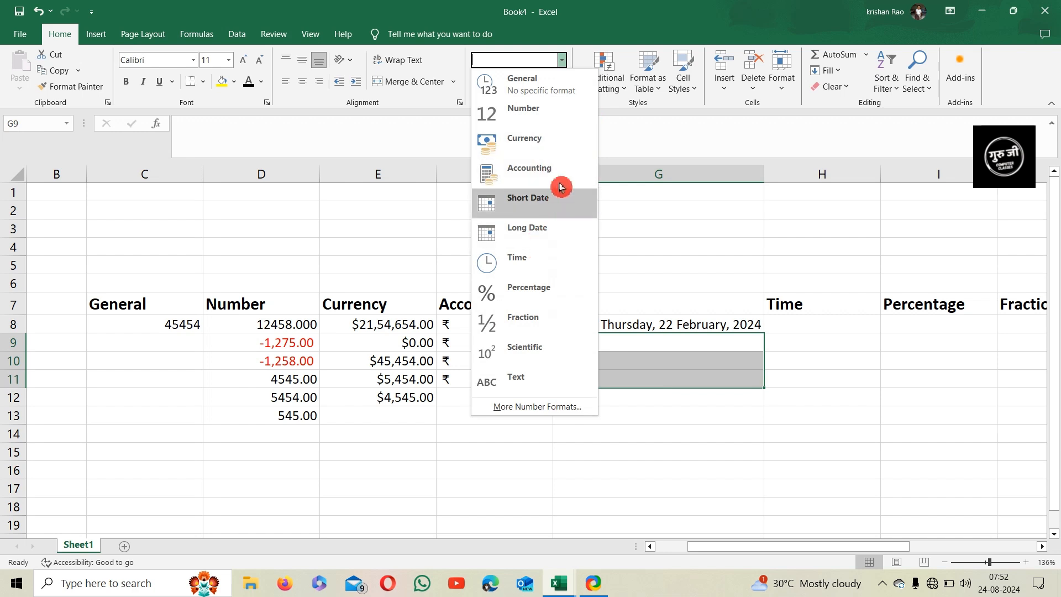
{"action": "left_click", "coordinate": [524, 410]}
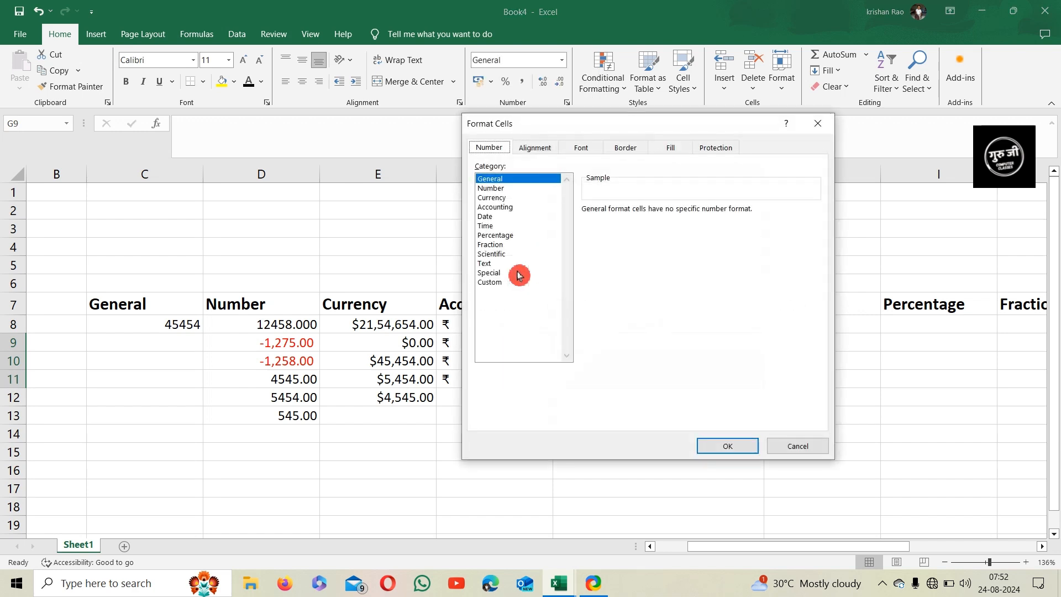
{"action": "left_click", "coordinate": [515, 216]}
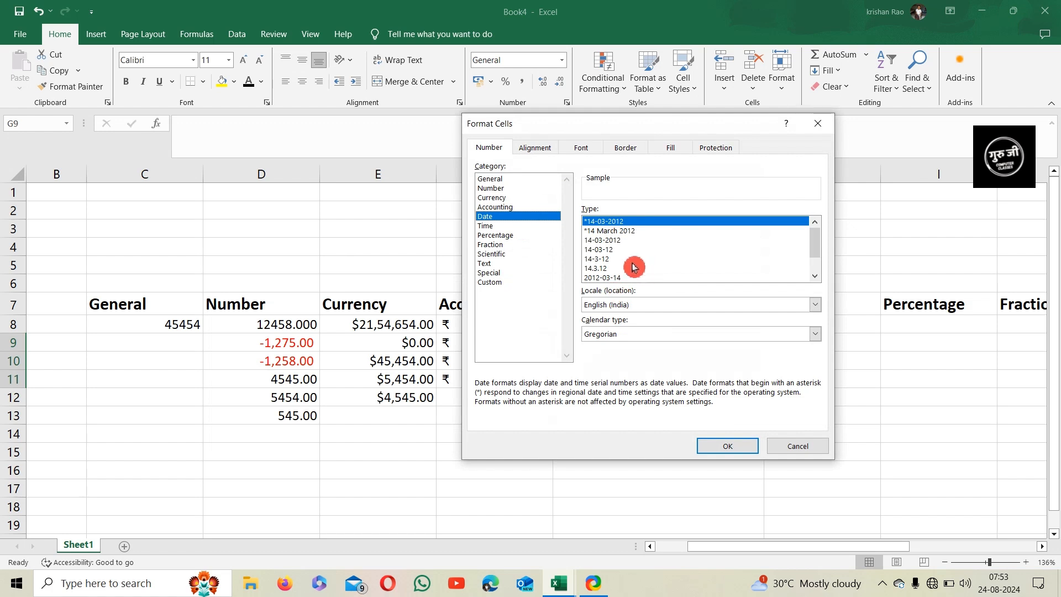
{"action": "left_click", "coordinate": [614, 231]}
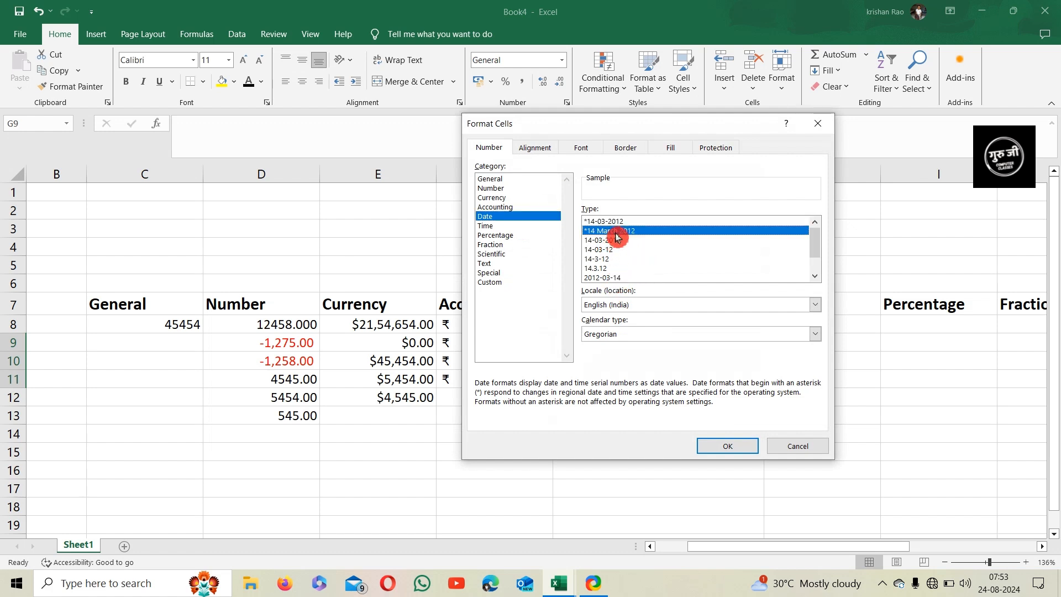
{"action": "left_click", "coordinate": [725, 448]}
Step: Enter the date 05/12/2024 in cell G10 and select that cell
{"action": "left_click", "coordinate": [646, 365]}
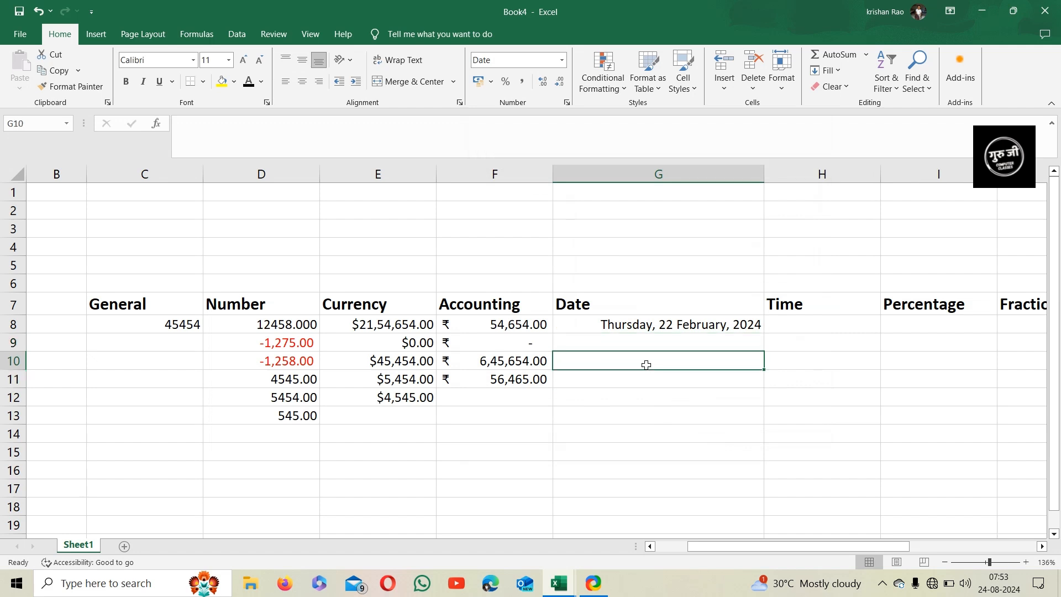
{"action": "type", "text": "05/12/"}
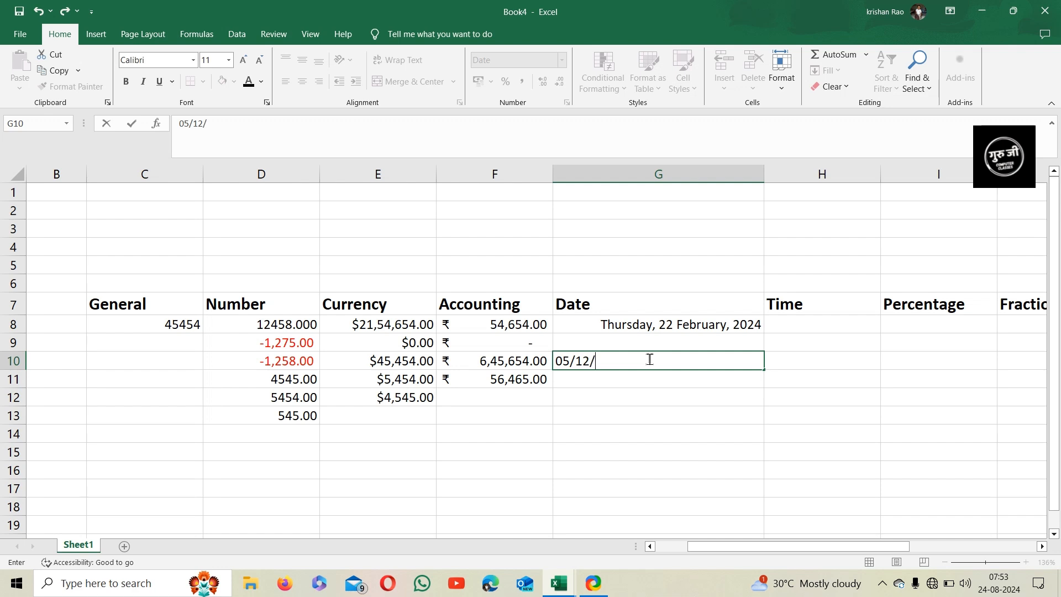
{"action": "type", "text": "2024"}
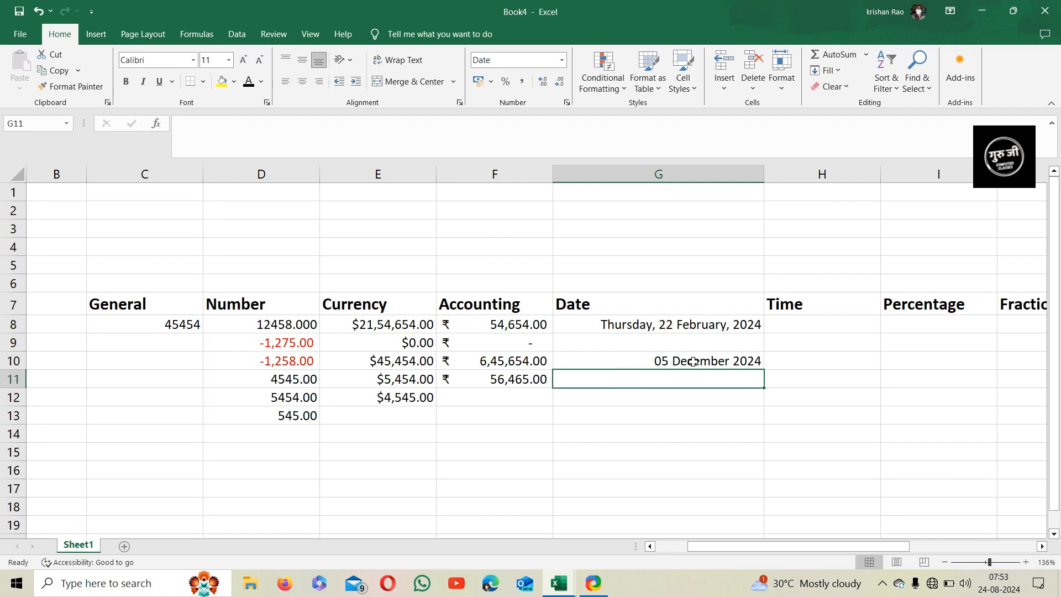
{"action": "left_click", "coordinate": [693, 362]}
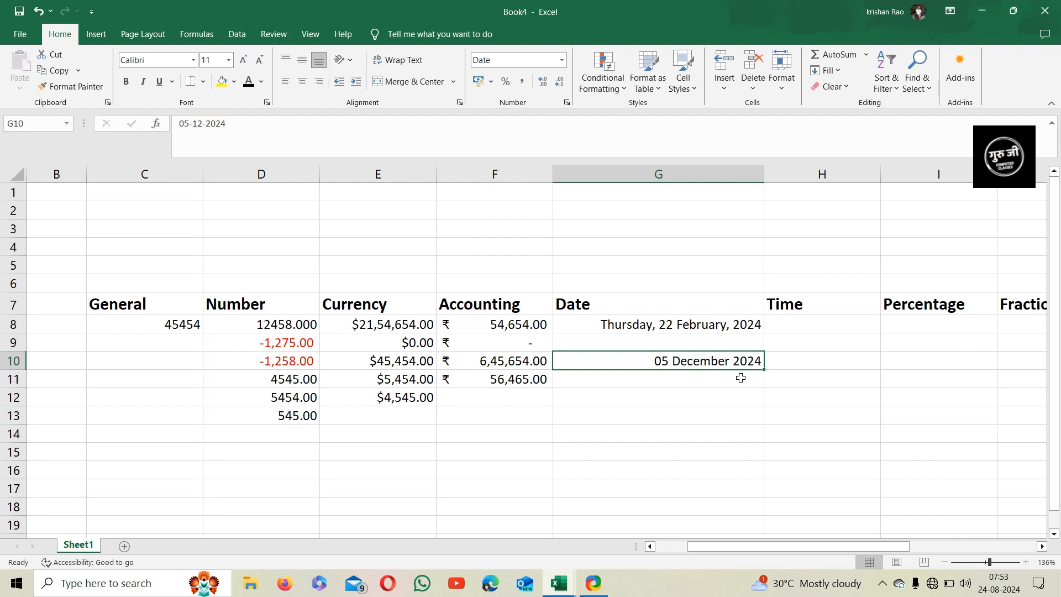
Step: Apply the Time number format to cells H8:H12 under the Time heading
{"action": "left_click_drag", "start_coordinate": [714, 546], "coordinate": [765, 546]}
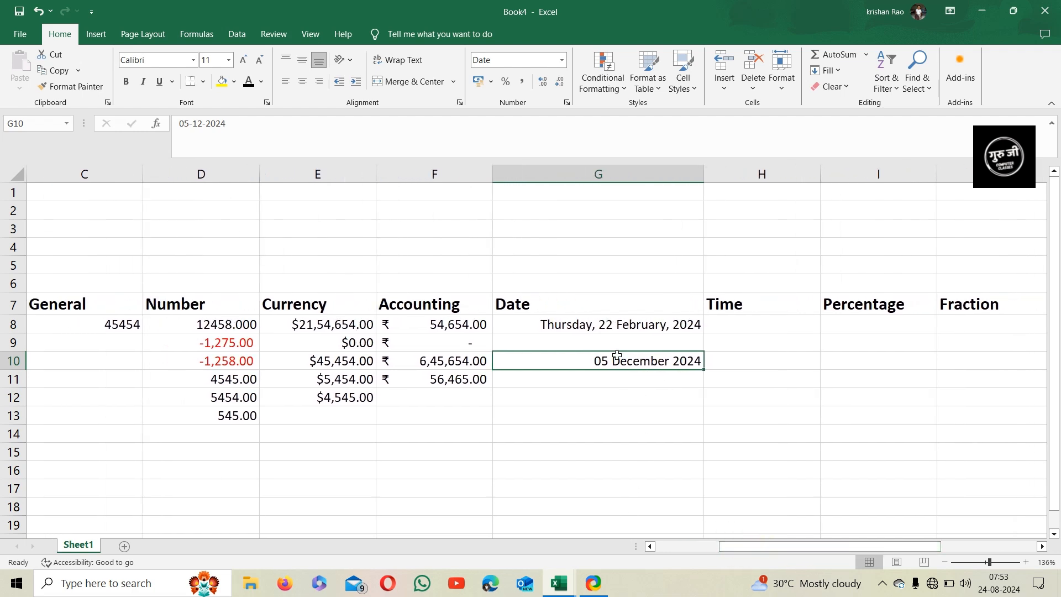
{"action": "left_click", "coordinate": [720, 326]}
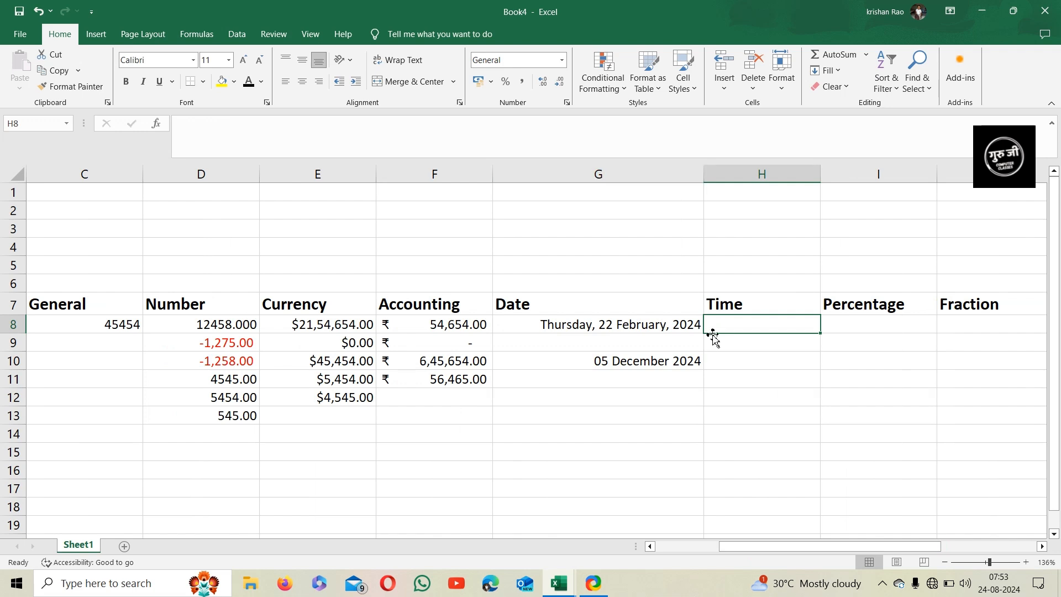
{"action": "left_click_drag", "start_coordinate": [715, 329], "coordinate": [722, 389]}
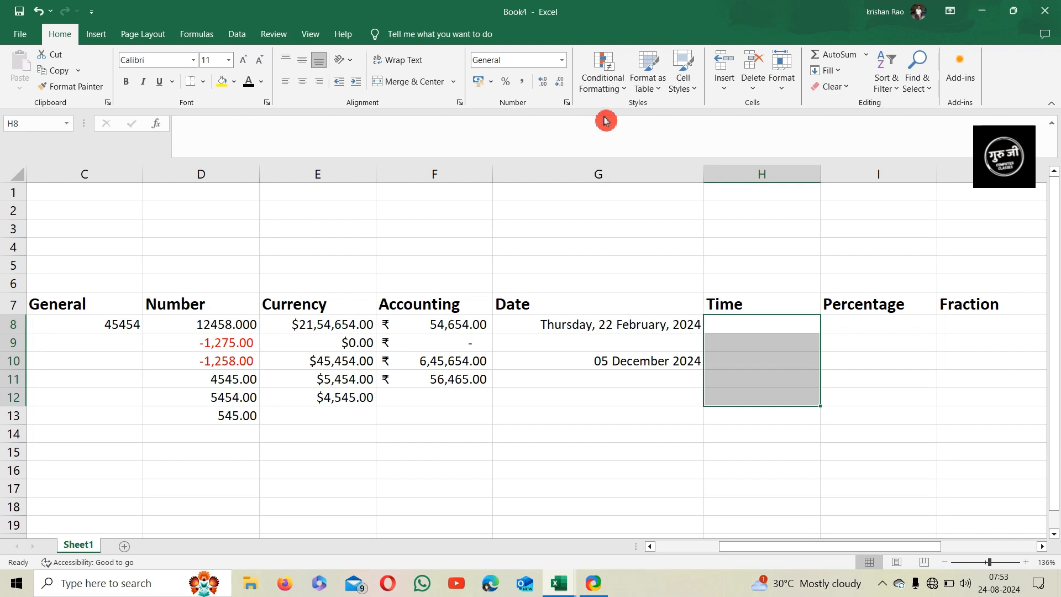
{"action": "left_click", "coordinate": [564, 65]}
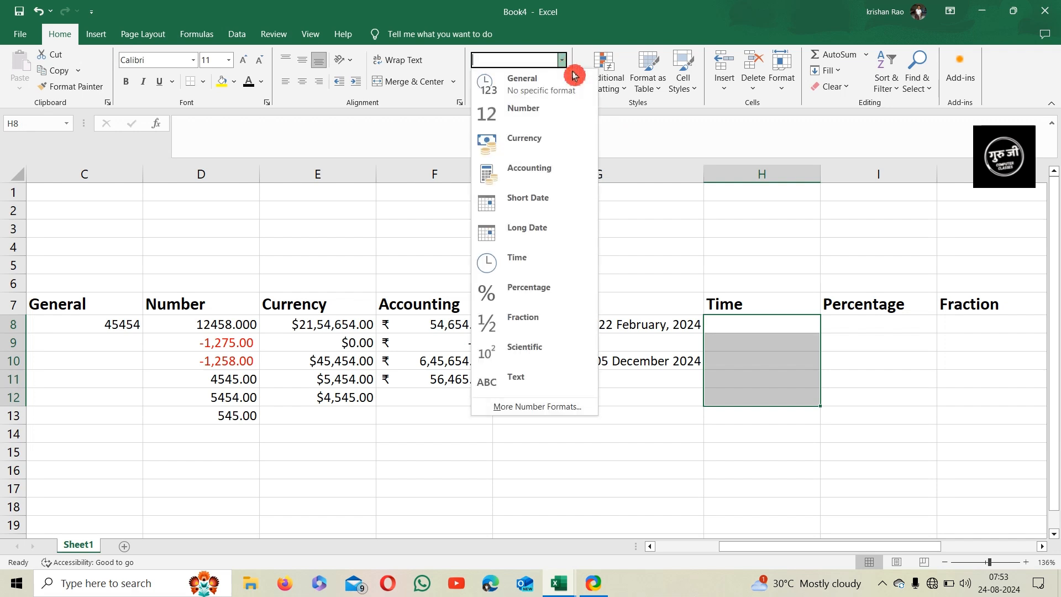
{"action": "left_click", "coordinate": [548, 269]}
Step: Enter the times 13:00 in cell H8 and 1:00 in cell H9
{"action": "left_click", "coordinate": [737, 330]}
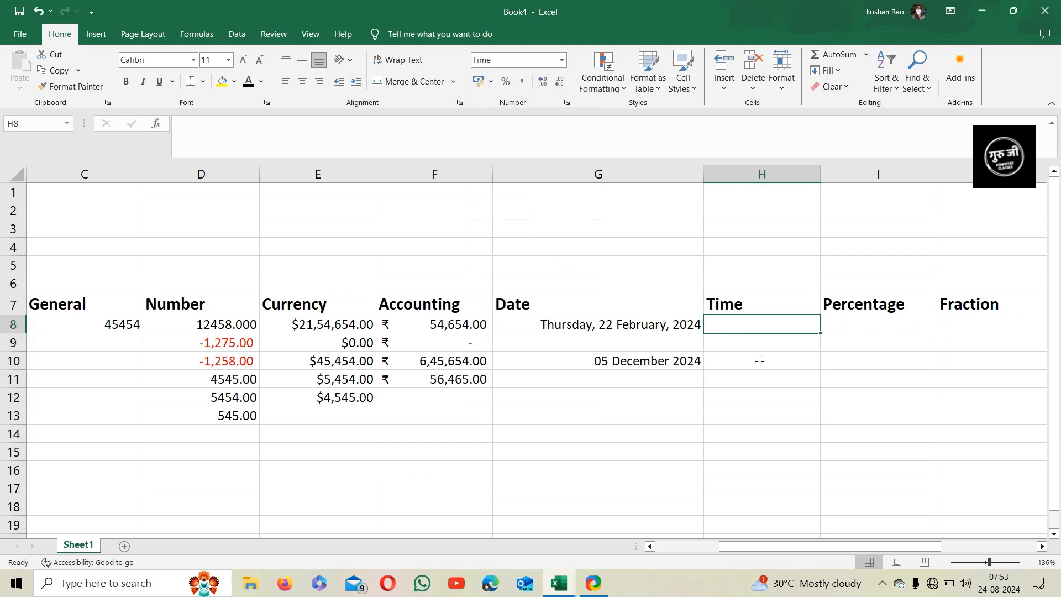
{"action": "type", "text": "13"}
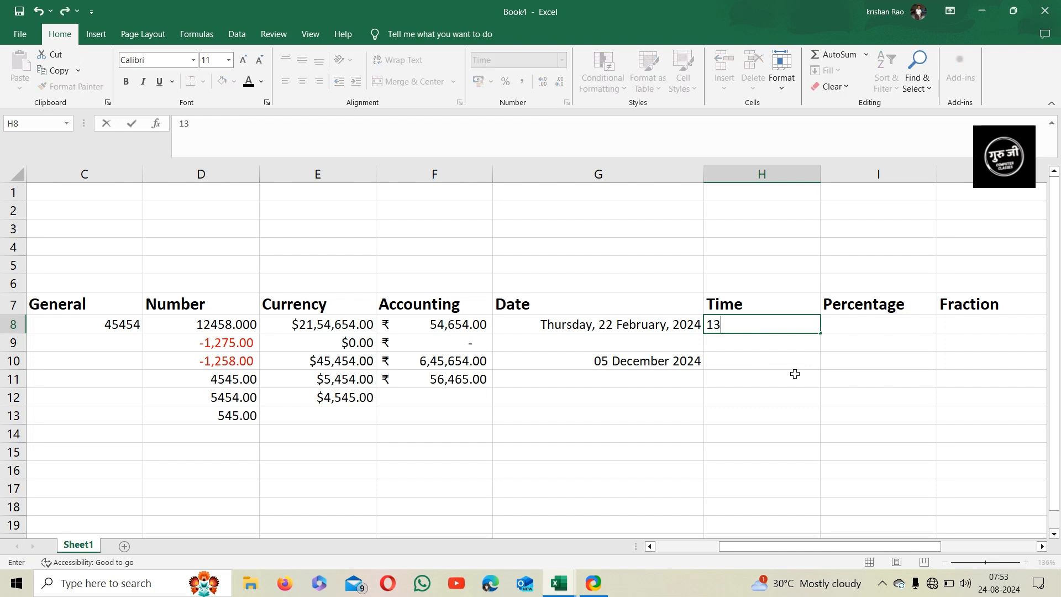
{"action": "type", "text": ":00"}
{"action": "key", "text": "Return"}
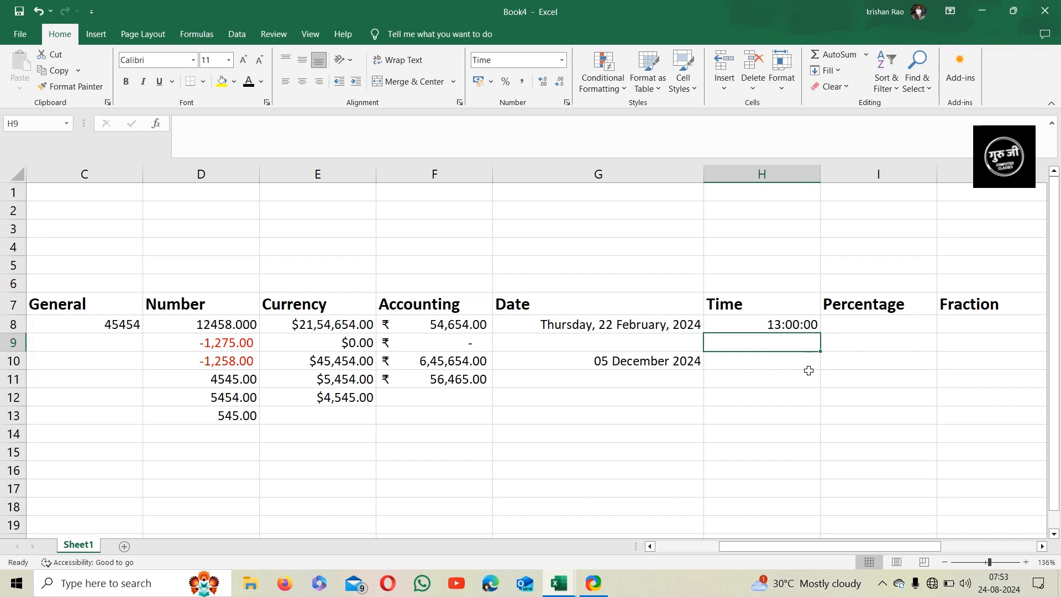
{"action": "type", "text": "1:00"}
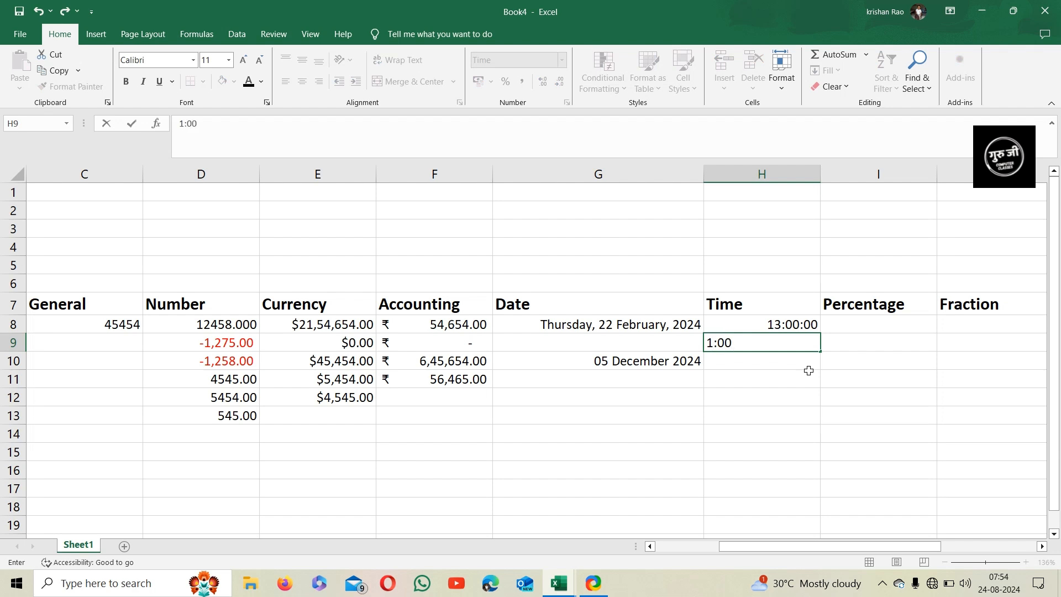
{"action": "key", "text": "Return"}
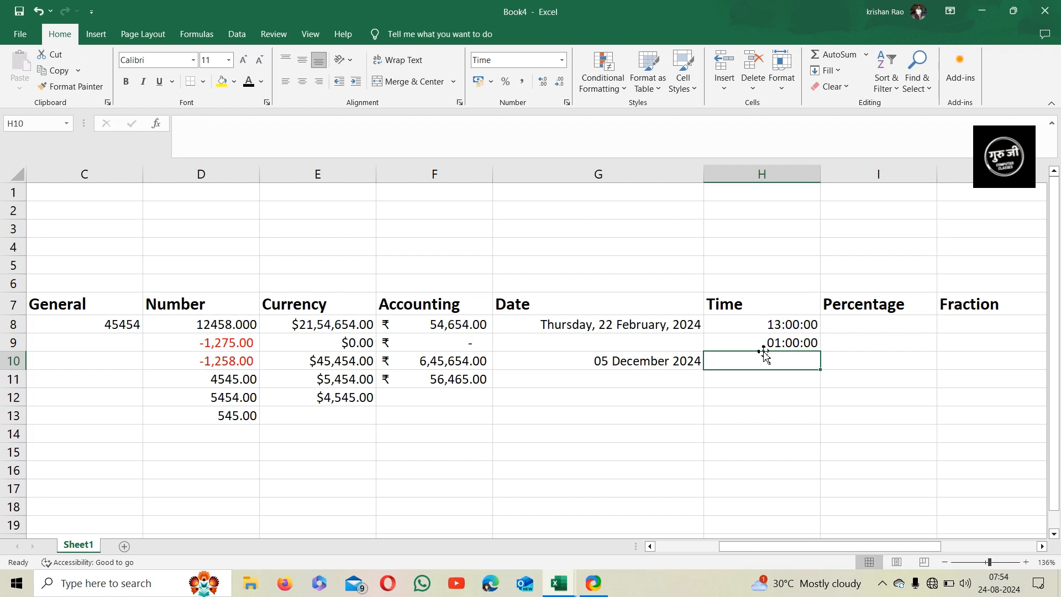
Step: Apply the "1.30.55 PM" time type to cells H8:H10
{"action": "left_click", "coordinate": [561, 61]}
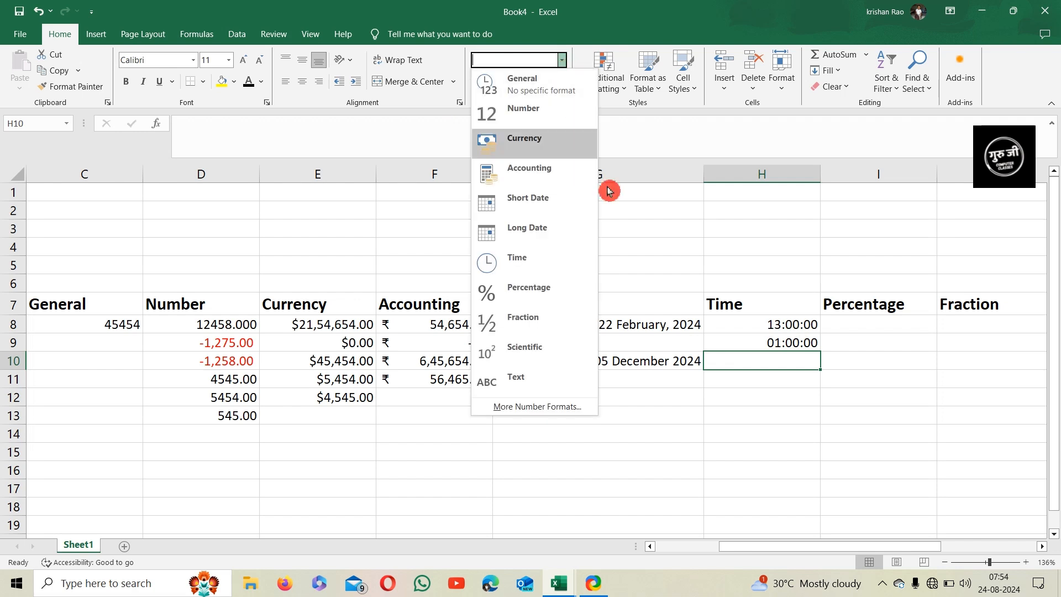
{"action": "left_click", "coordinate": [737, 335]}
{"action": "left_click_drag", "start_coordinate": [739, 326], "coordinate": [740, 362]}
{"action": "left_click", "coordinate": [562, 60]}
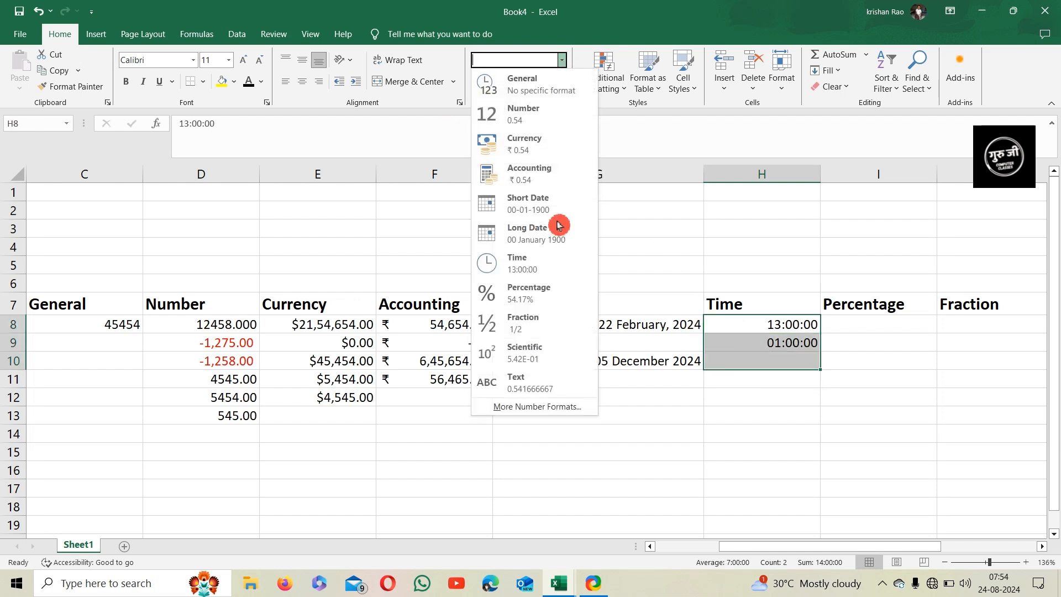
{"action": "left_click", "coordinate": [537, 406]}
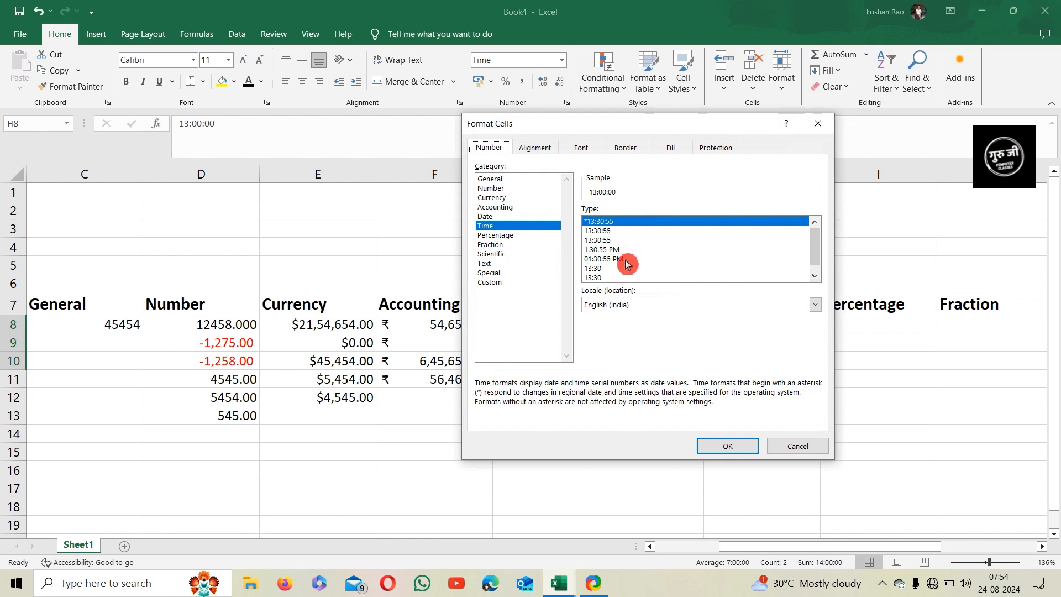
{"action": "left_click", "coordinate": [815, 275]}
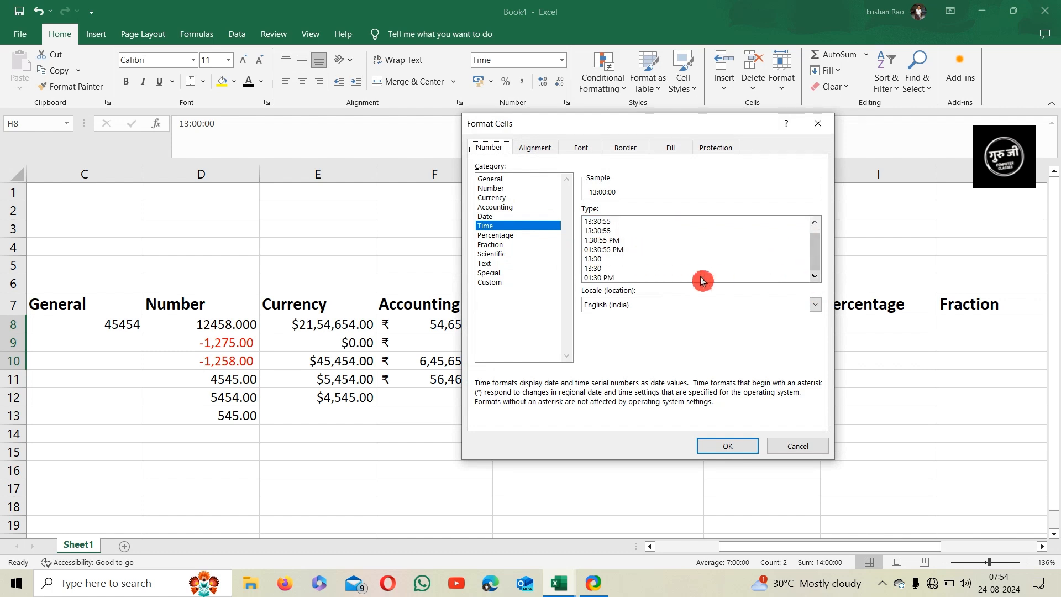
{"action": "left_click", "coordinate": [642, 241]}
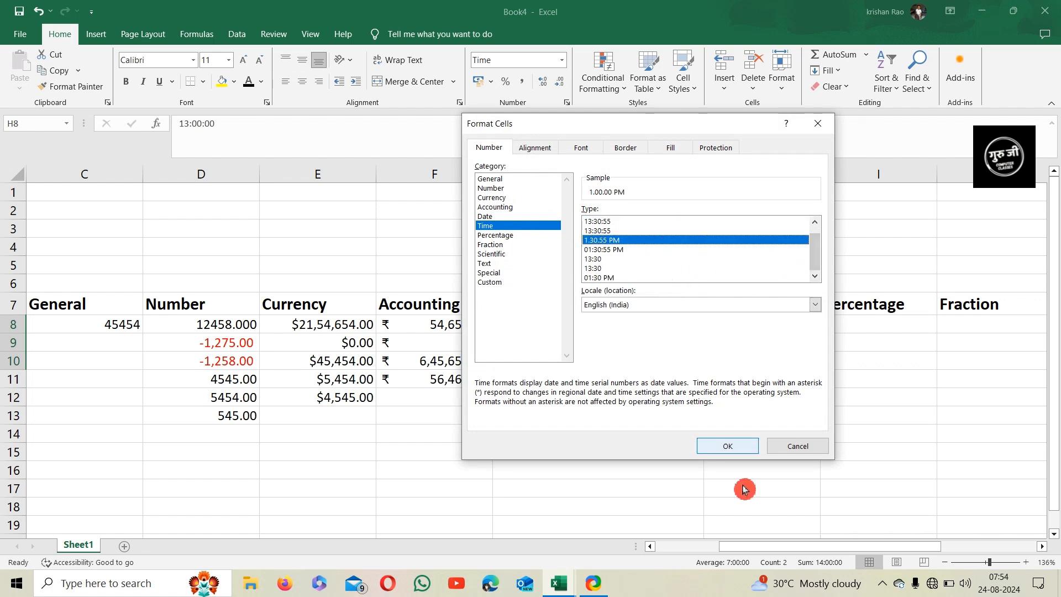
{"action": "left_click", "coordinate": [729, 447]}
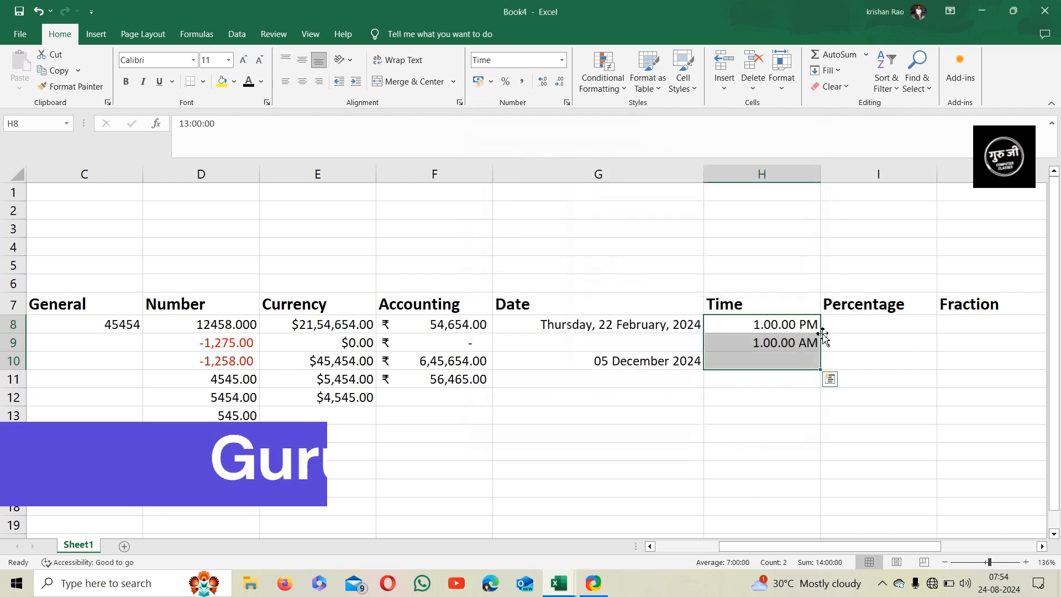
{"action": "left_click", "coordinate": [768, 361]}
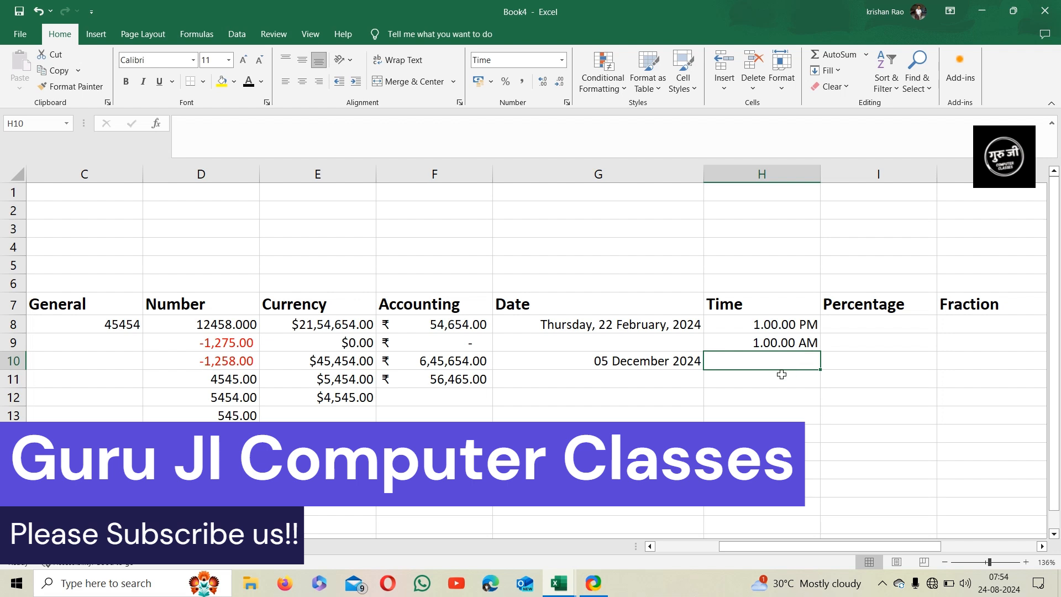
Step: Apply the Percentage number format to cells I8:I14 under the Percentage heading
{"action": "left_click_drag", "start_coordinate": [866, 546], "coordinate": [898, 546]}
{"action": "left_click", "coordinate": [739, 325]}
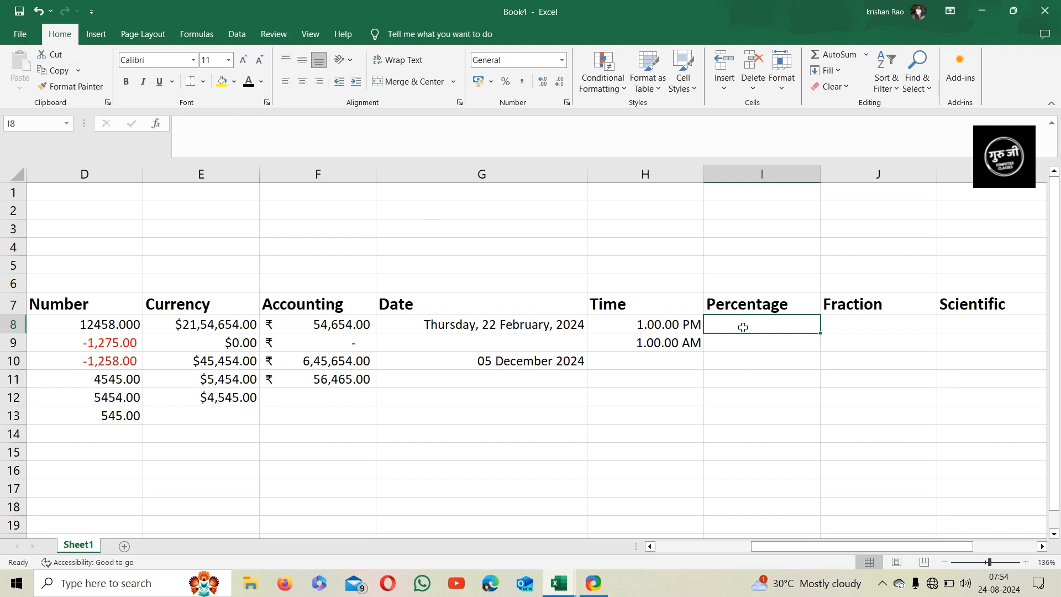
{"action": "left_click_drag", "start_coordinate": [743, 326], "coordinate": [743, 428]}
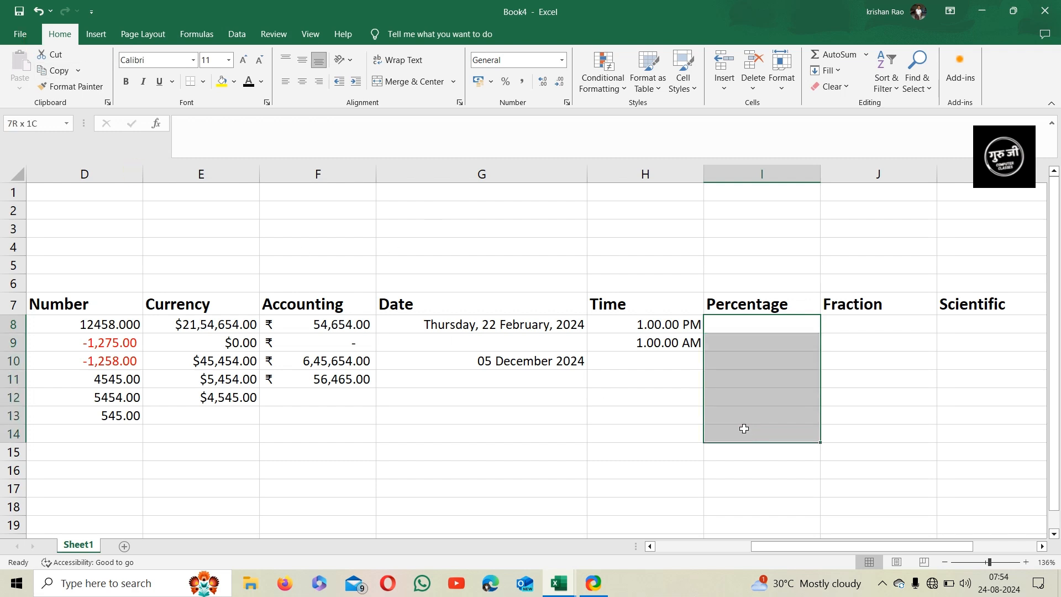
{"action": "left_click", "coordinate": [562, 61]}
{"action": "left_click", "coordinate": [497, 290]}
Step: Fill cells I8:I11 of the Percentage column with 25, 25, 45 and 85 percent
{"action": "left_click", "coordinate": [771, 329]}
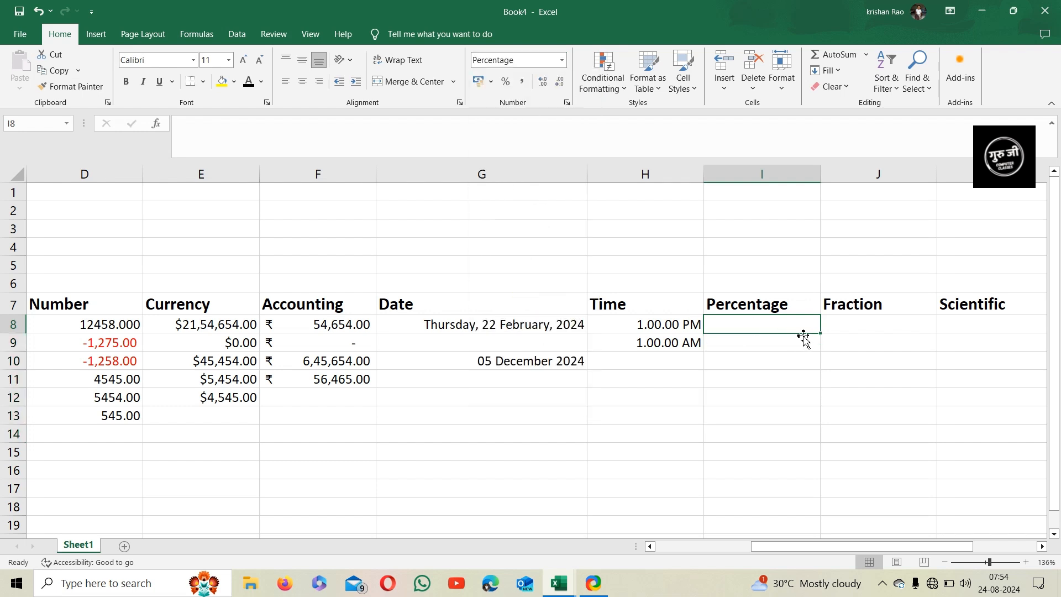
{"action": "type", "text": "25"}
{"action": "key", "text": "Return"}
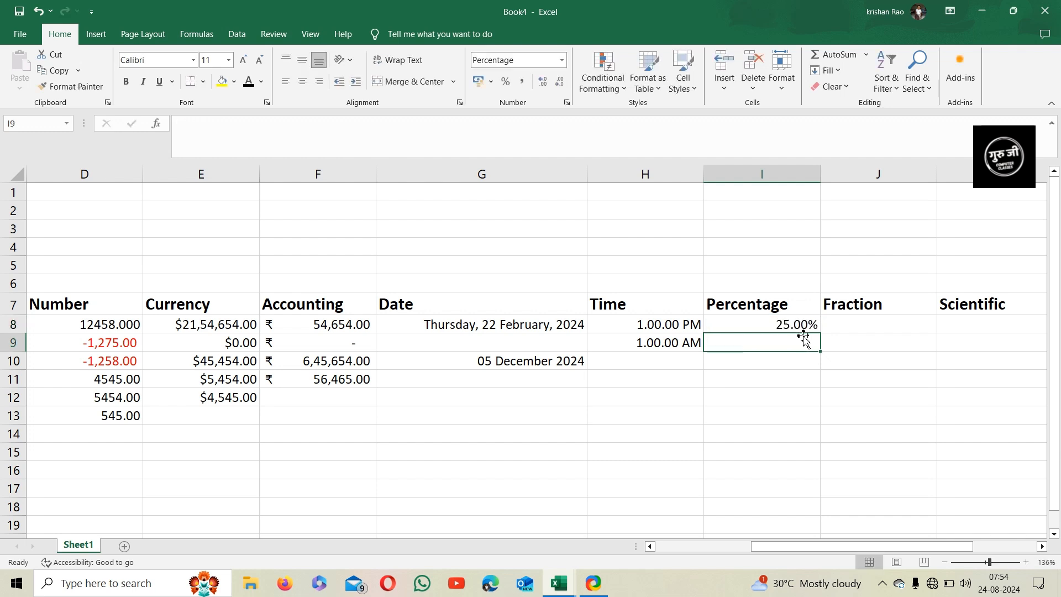
{"action": "type", "text": "25"}
{"action": "key", "text": "Return"}
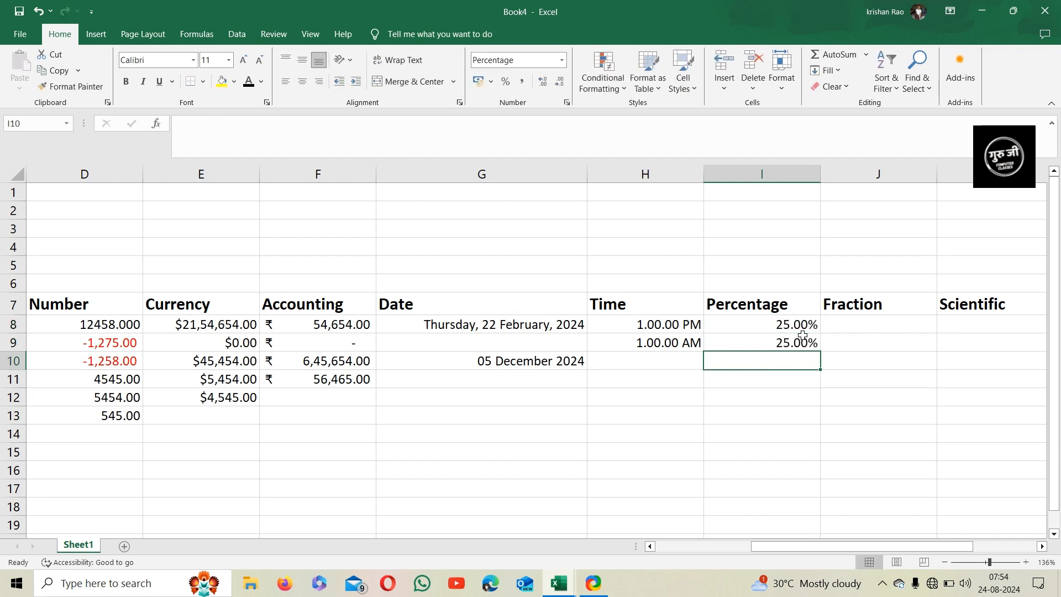
{"action": "type", "text": "45"}
{"action": "key", "text": "Return"}
{"action": "type", "text": "85"}
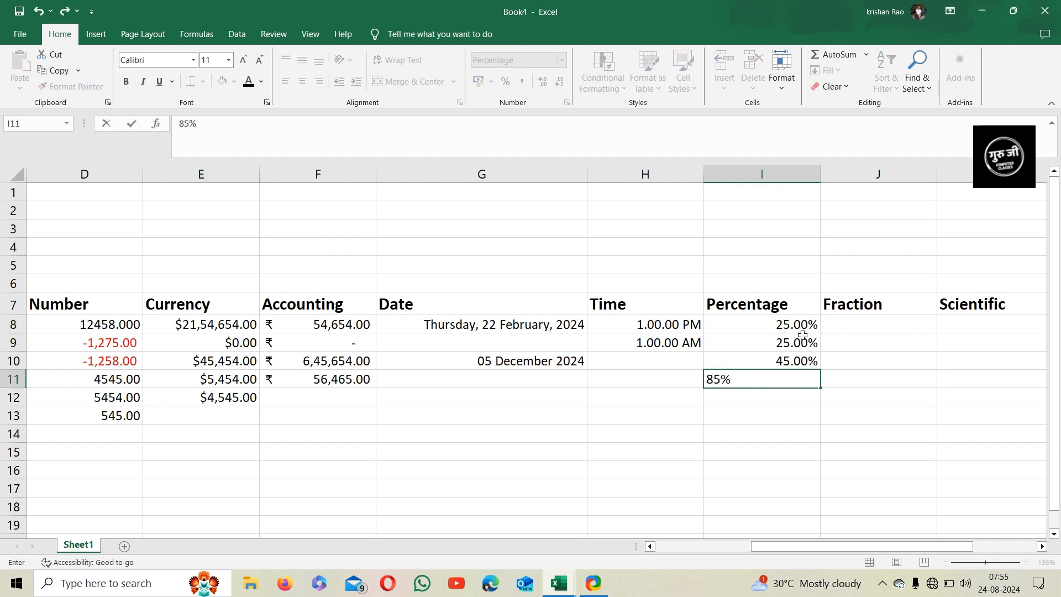
{"action": "key", "text": "Return"}
Step: Set the percentage format of cell I10 to 5 decimal places
{"action": "left_click", "coordinate": [766, 359]}
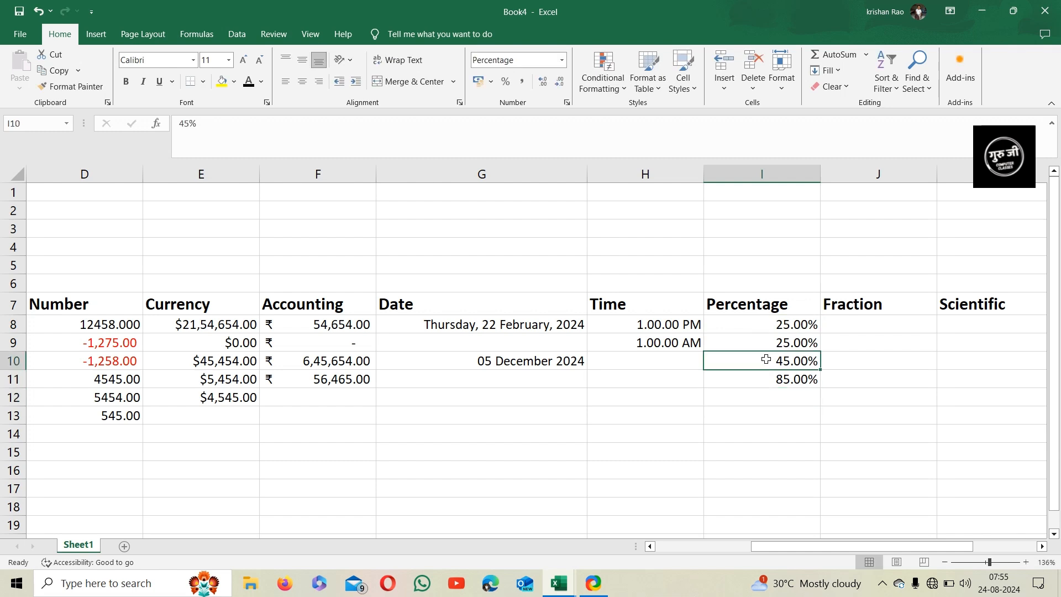
{"action": "left_click", "coordinate": [562, 60]}
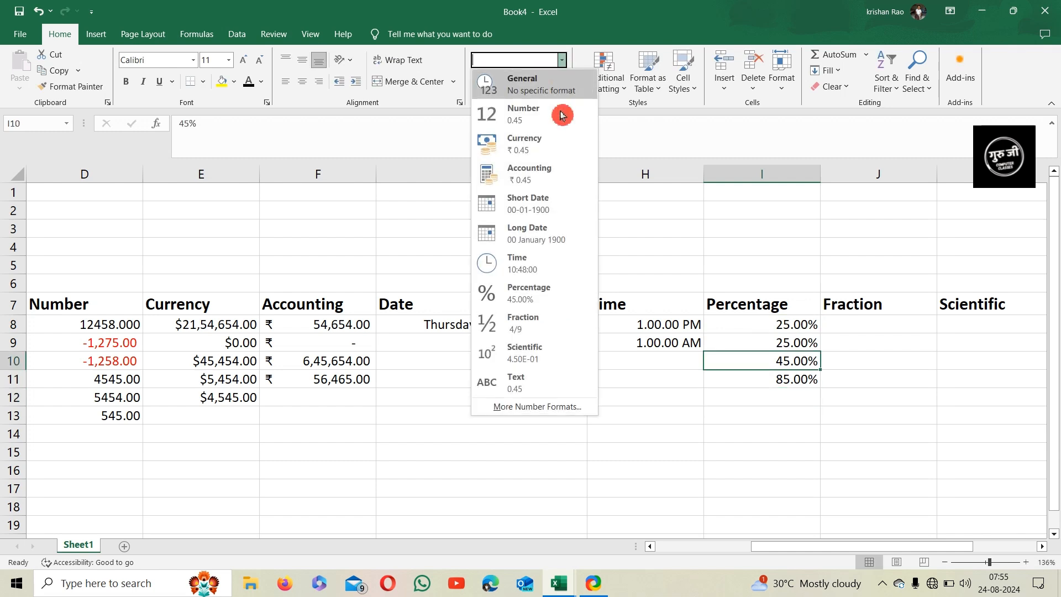
{"action": "left_click", "coordinate": [525, 406]}
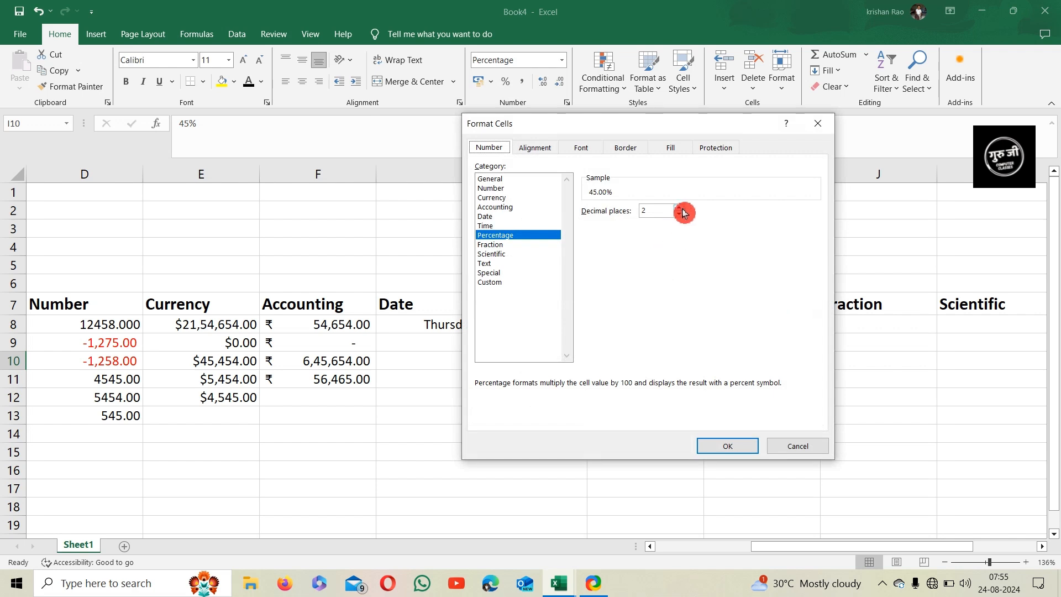
{"action": "left_click", "coordinate": [680, 208]}
{"action": "left_click", "coordinate": [679, 207]}
{"action": "left_click", "coordinate": [680, 208]}
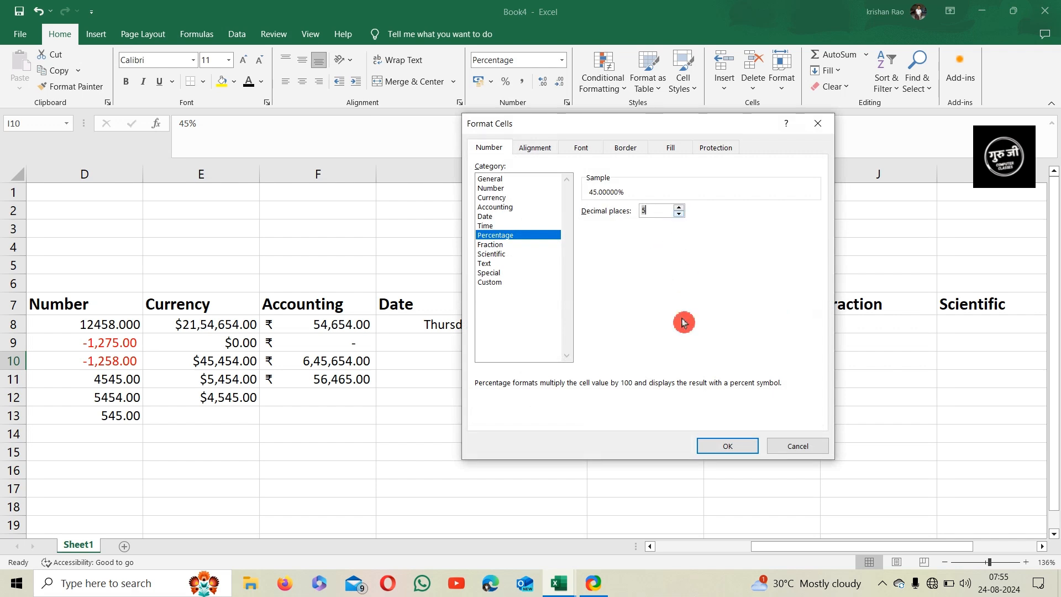
{"action": "left_click", "coordinate": [727, 445]}
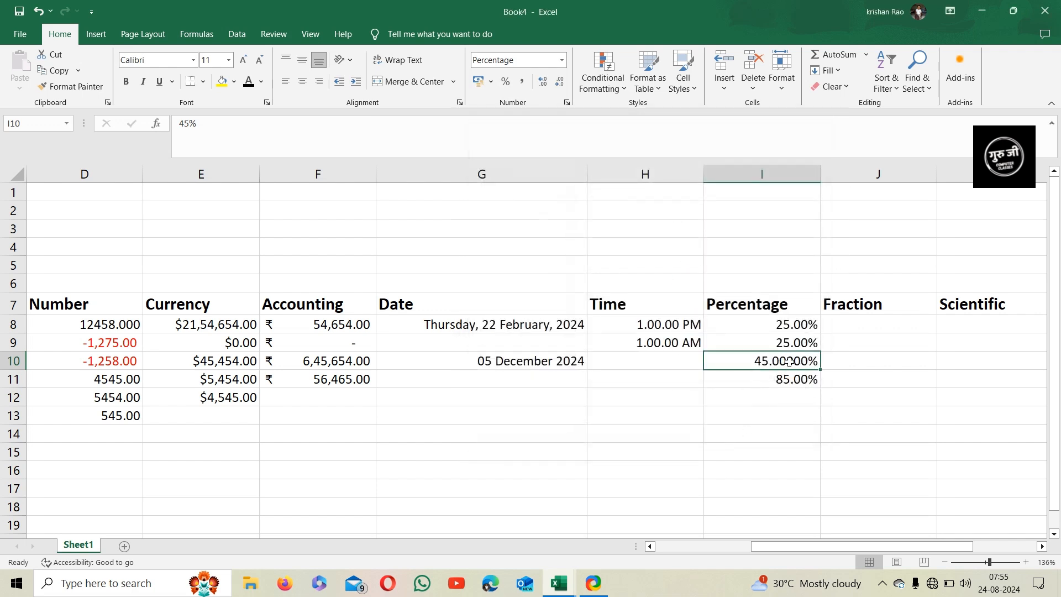
Step: Enter 0.5, 0.9 and 0.8 in cells J8:J10 under the Fraction heading
{"action": "scroll", "coordinate": [917, 547], "scroll_direction": "right", "scroll_amount": 2}
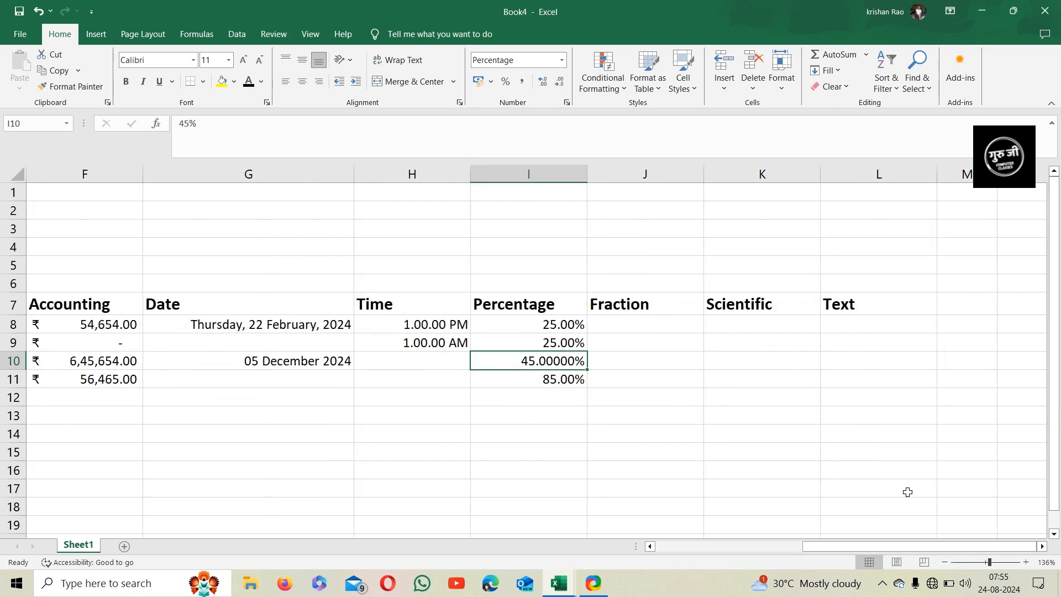
{"action": "left_click", "coordinate": [653, 329]}
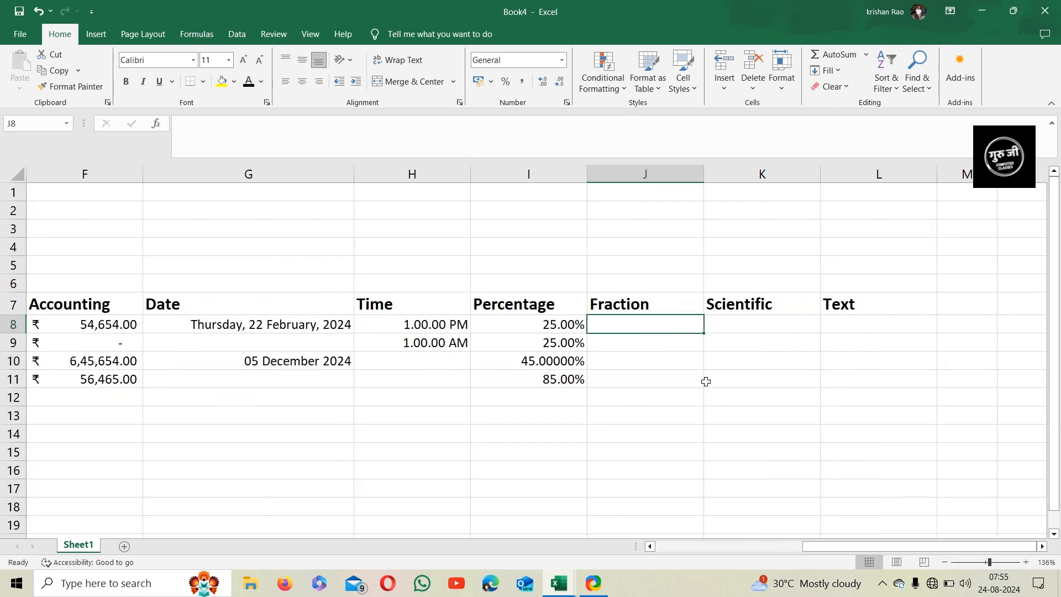
{"action": "type", "text": "2"}
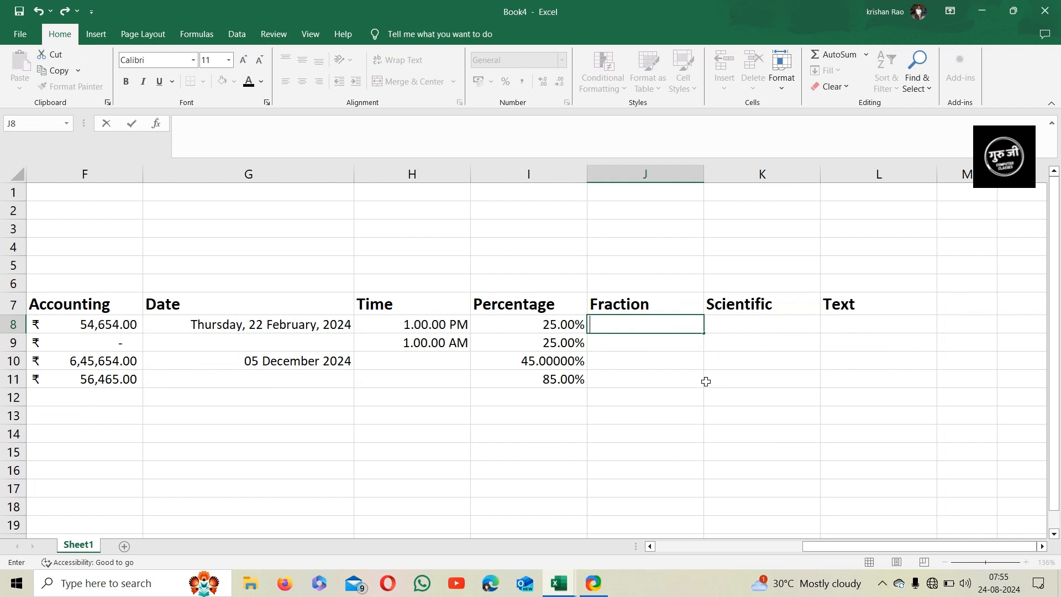
{"action": "key", "text": "Return"}
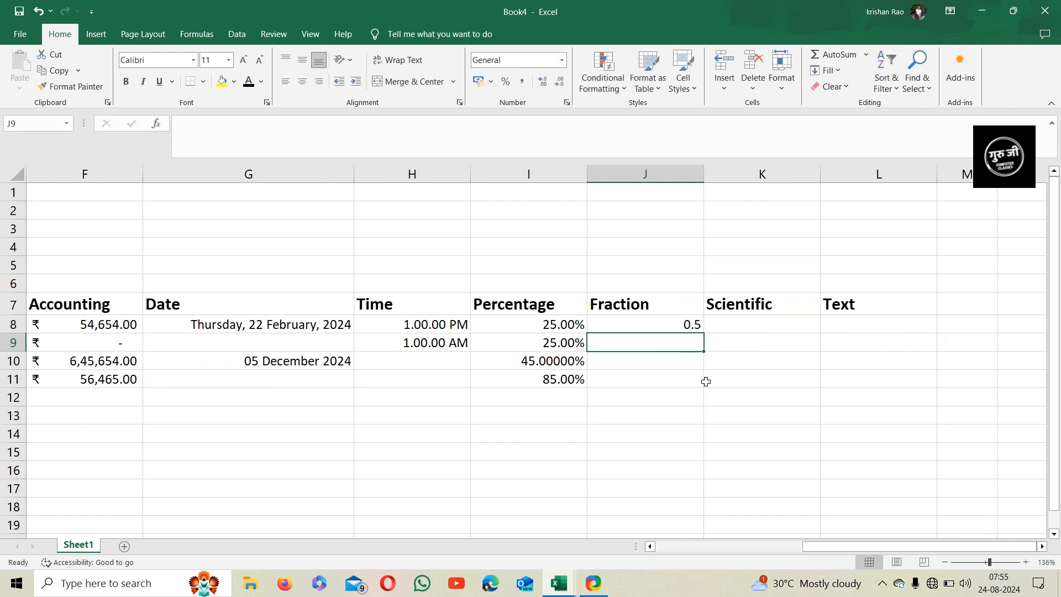
{"action": "type", "text": "0.9"}
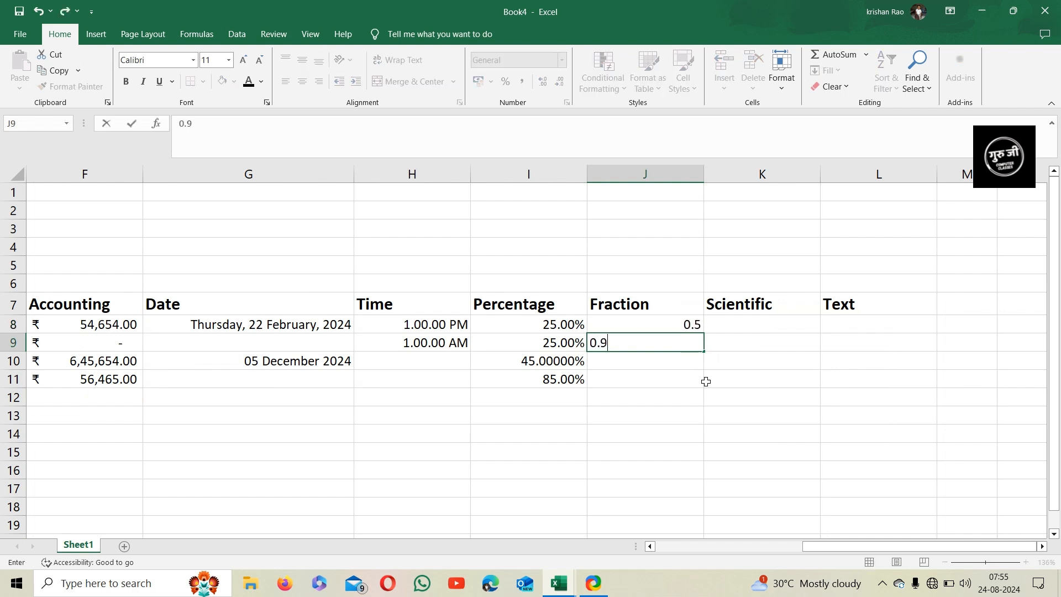
{"action": "key", "text": "Return"}
{"action": "type", "text": "0.8"}
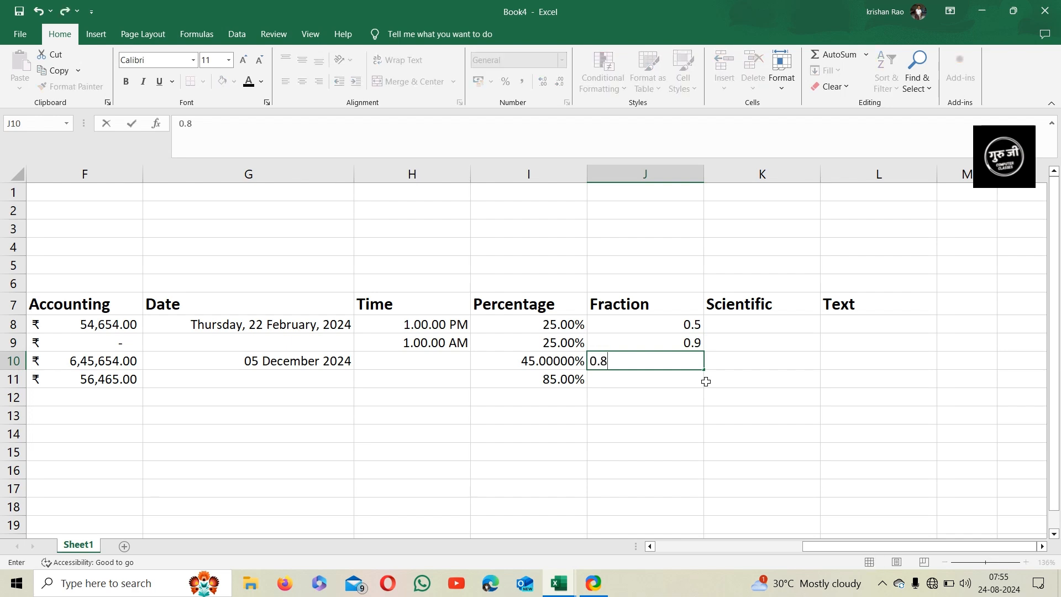
{"action": "left_click", "coordinate": [706, 381]}
Step: Apply the Fraction number format to cells J8:J10
{"action": "left_click_drag", "start_coordinate": [667, 329], "coordinate": [662, 357]}
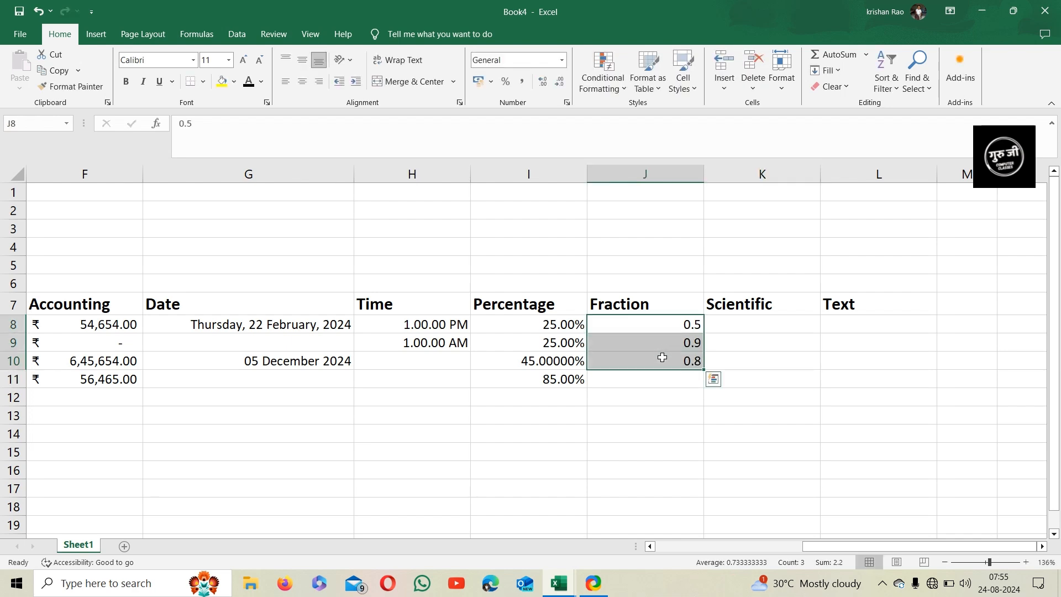
{"action": "left_click", "coordinate": [562, 60]}
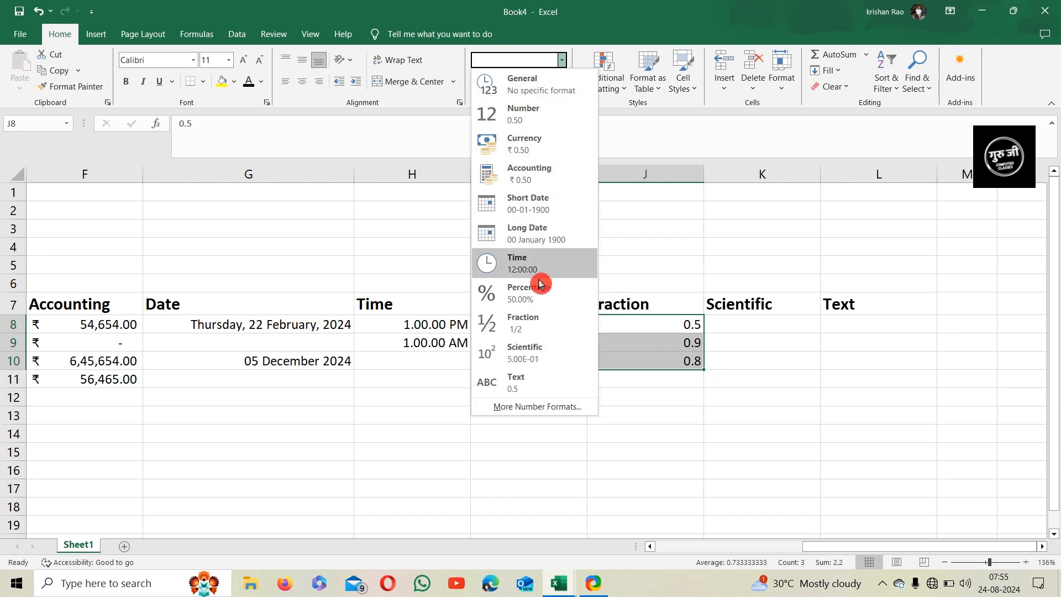
{"action": "left_click", "coordinate": [529, 326]}
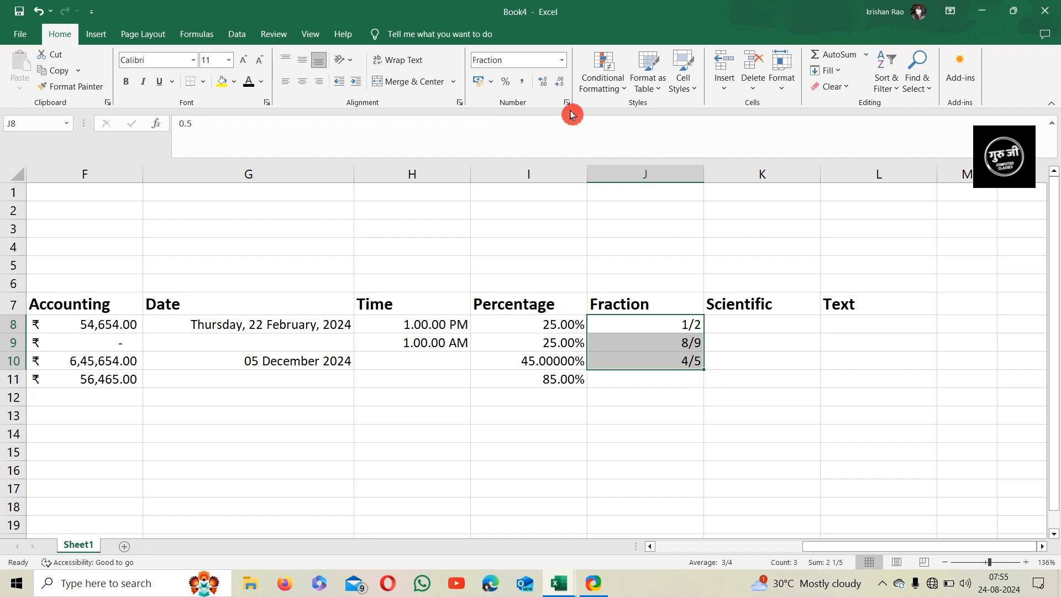
Step: Change the fraction type of cells J8:J10 to "Up to three digits (312/943)"
{"action": "left_click", "coordinate": [562, 60]}
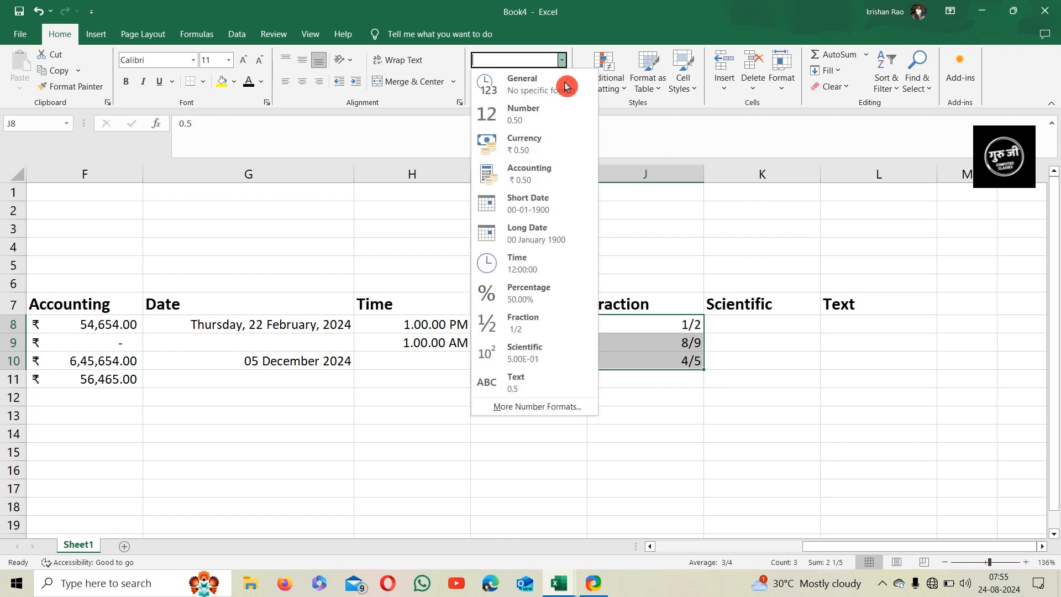
{"action": "left_click", "coordinate": [532, 406]}
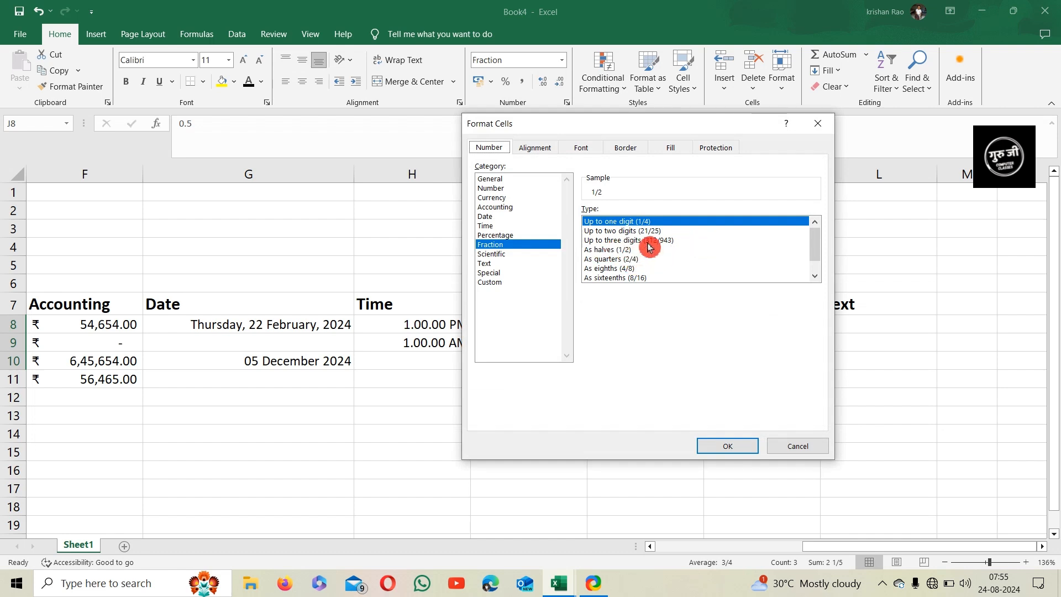
{"action": "scroll", "coordinate": [644, 255], "scroll_direction": "down", "scroll_amount": 1}
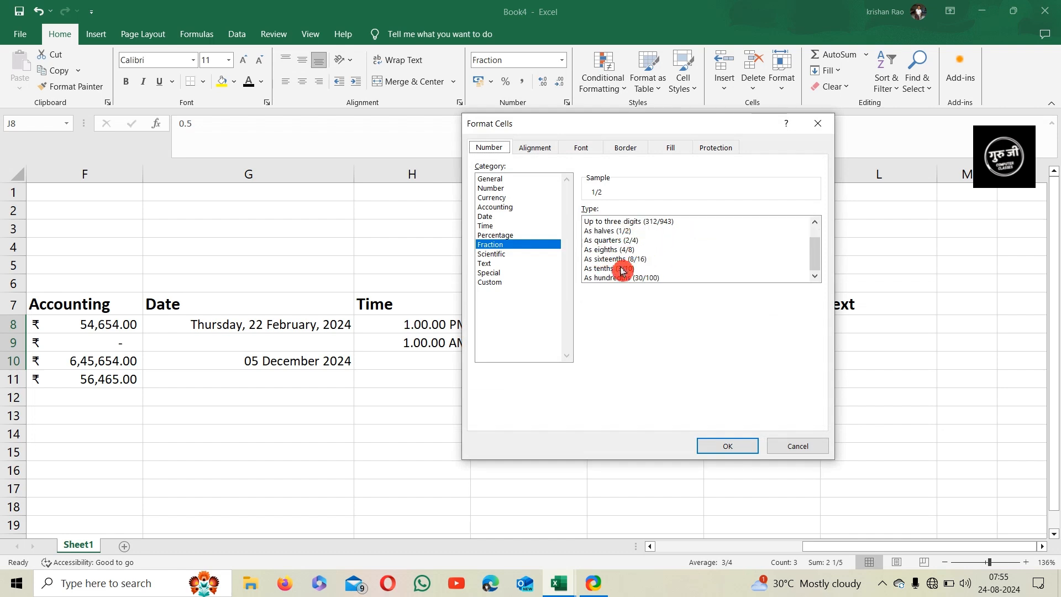
{"action": "scroll", "coordinate": [640, 257], "scroll_direction": "up", "scroll_amount": 1}
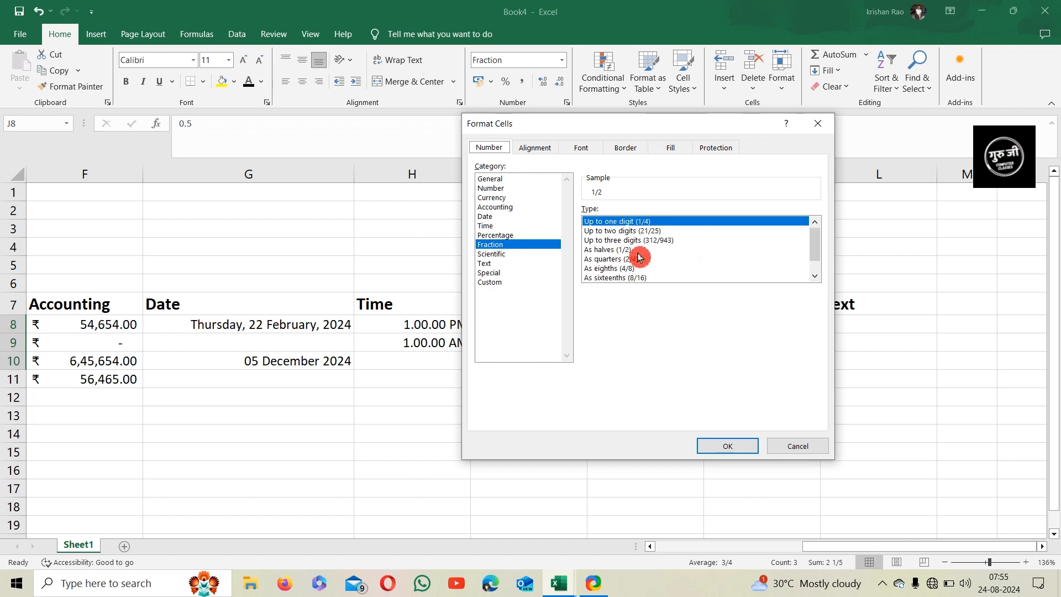
{"action": "left_click", "coordinate": [647, 242]}
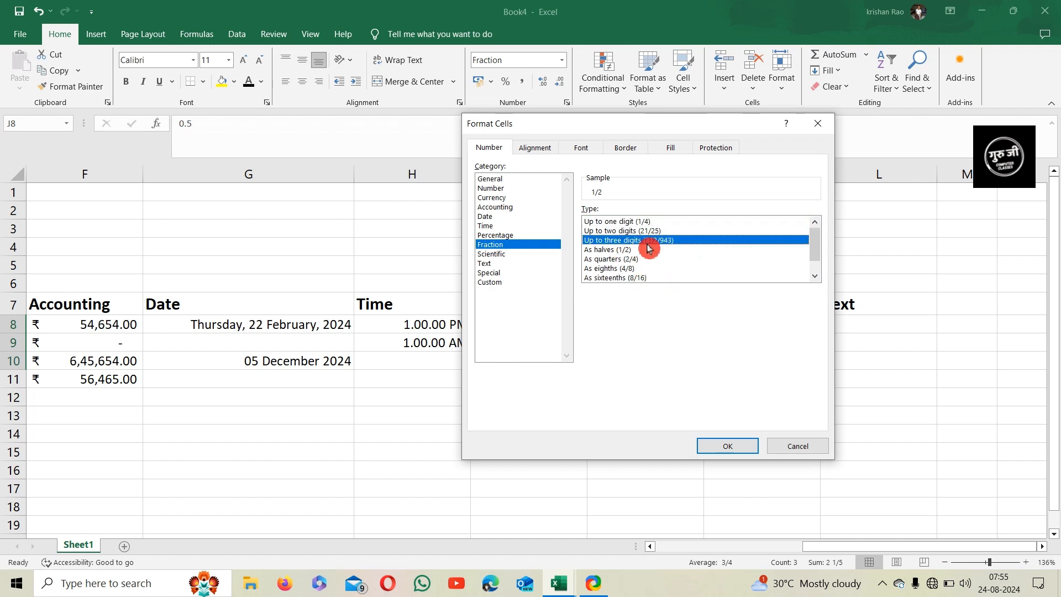
{"action": "left_click", "coordinate": [728, 446]}
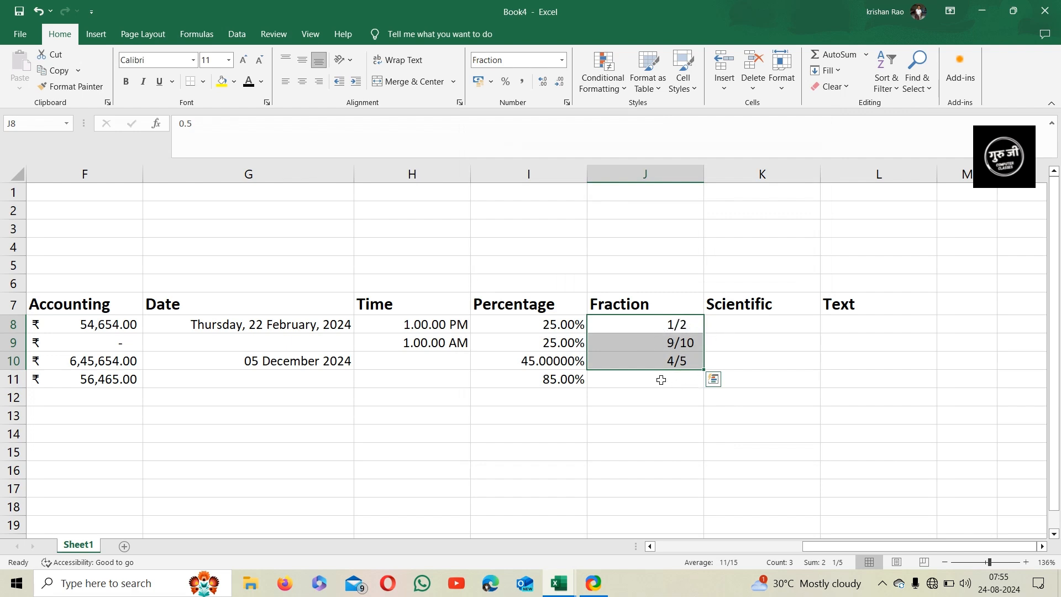
{"action": "left_click", "coordinate": [742, 323]}
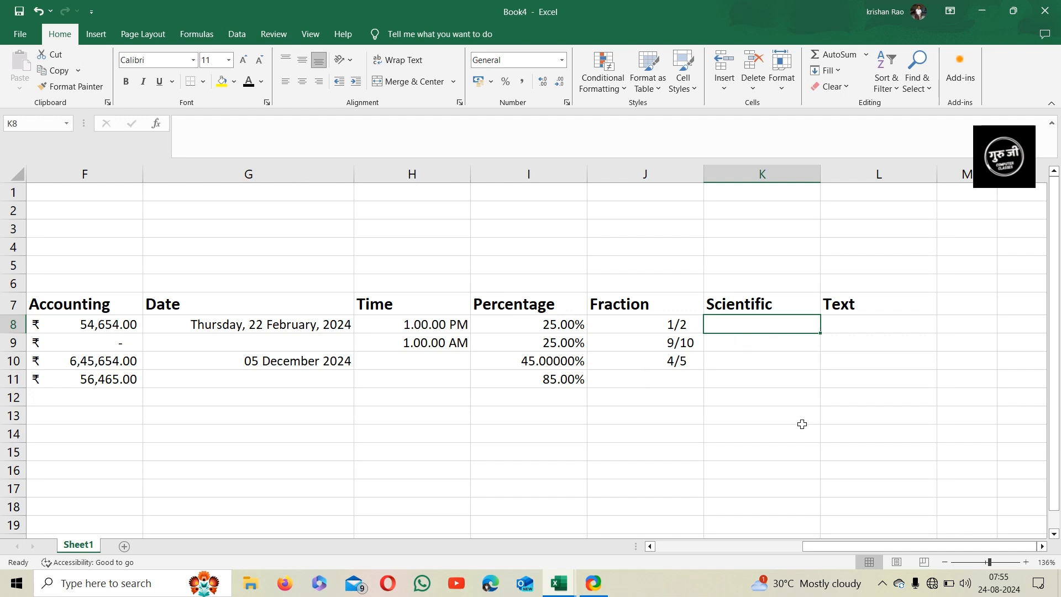
{"action": "type", "text": "645654654654654"}
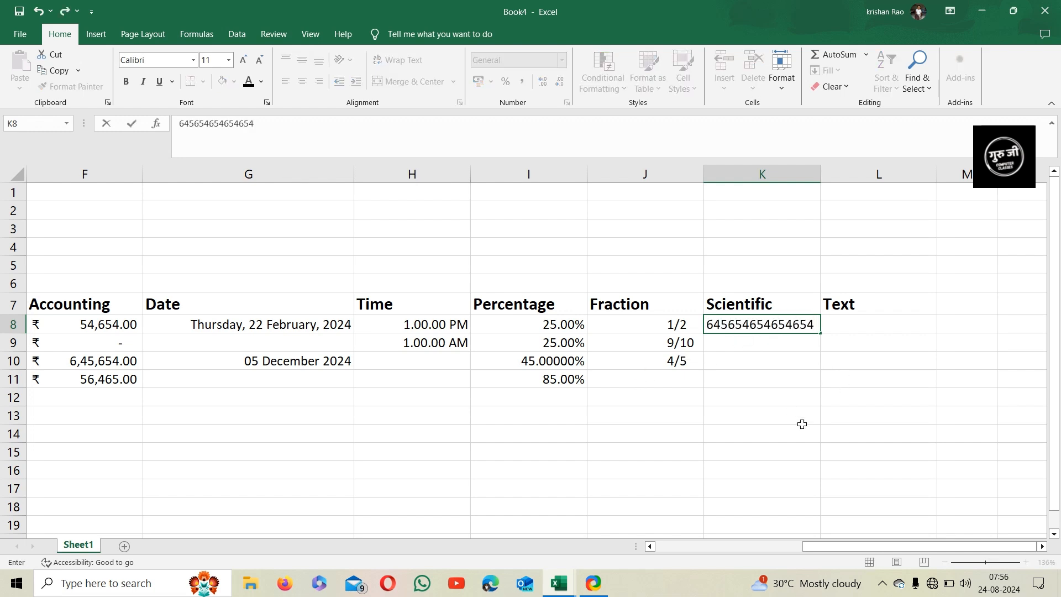
{"action": "key", "text": "Return"}
{"action": "type", "text": "54654654"}
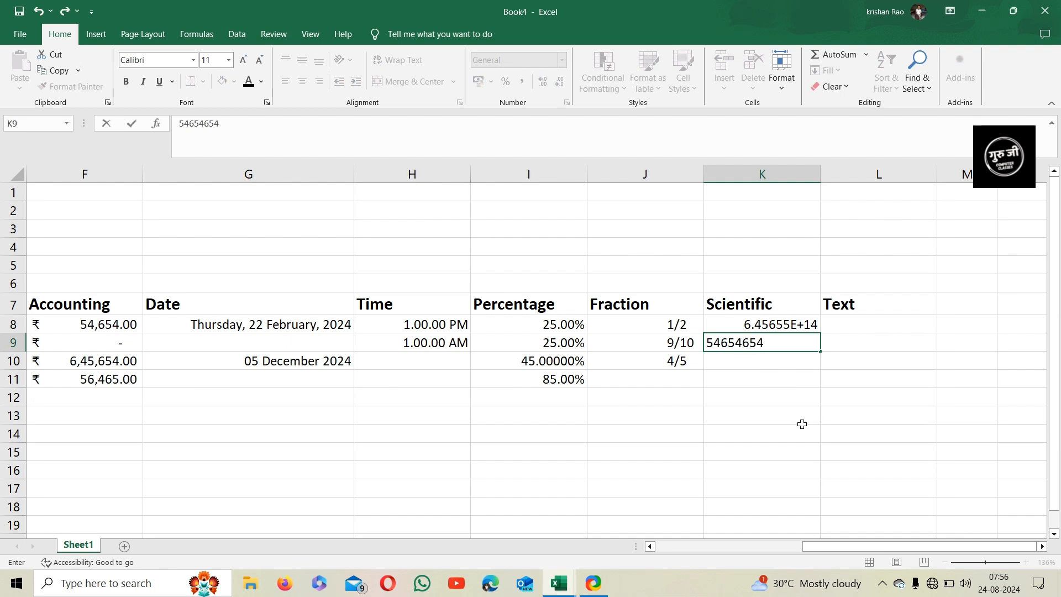
{"action": "key", "text": "Return"}
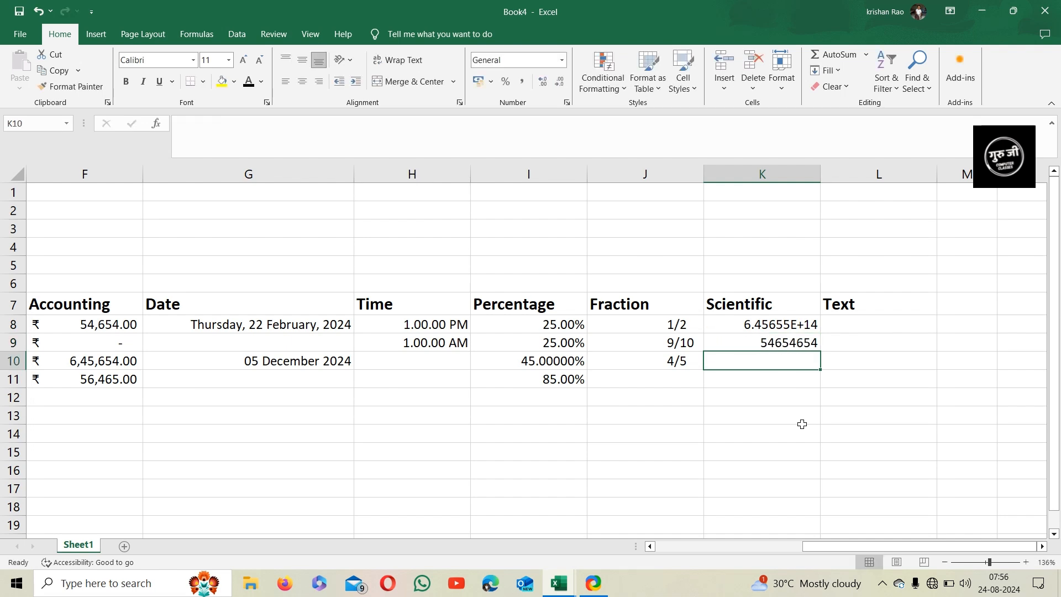
{"action": "left_click", "coordinate": [766, 328]}
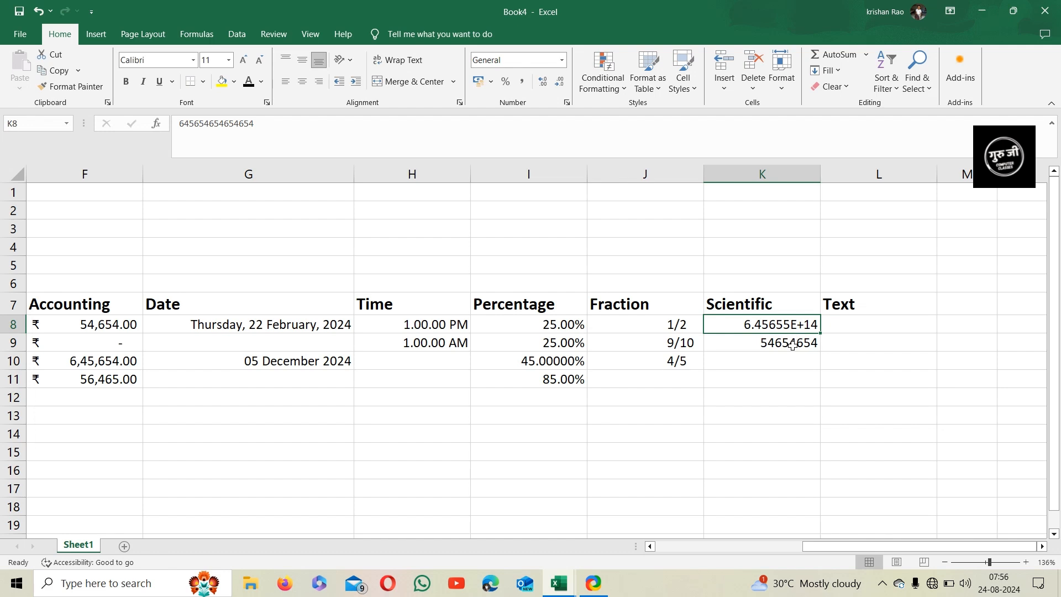
{"action": "left_click", "coordinate": [777, 366]}
{"action": "type", "text": "456654654"}
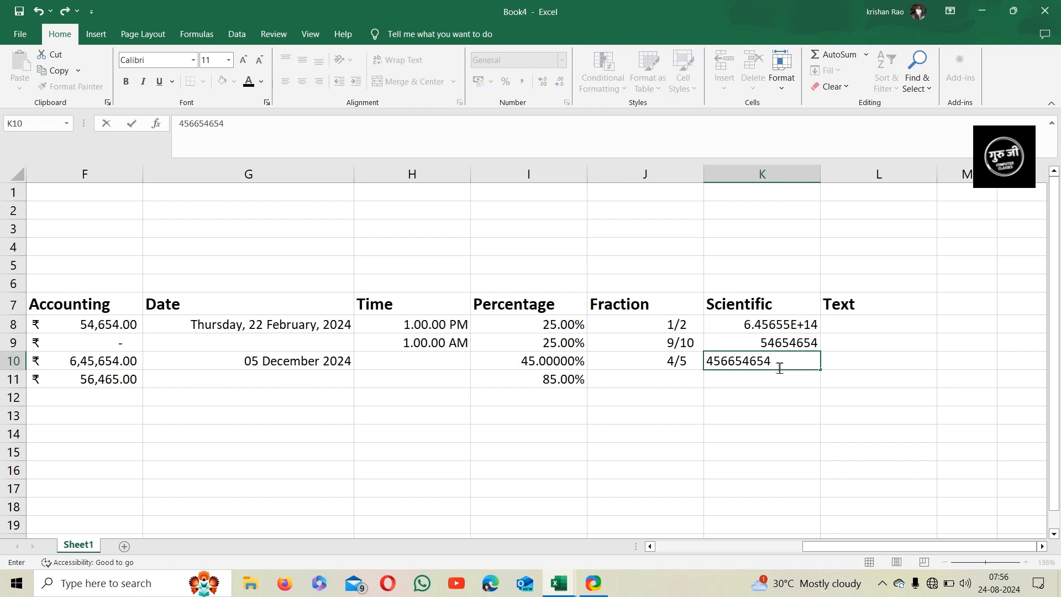
{"action": "key", "text": "Return"}
{"action": "type", "text": "213321321"}
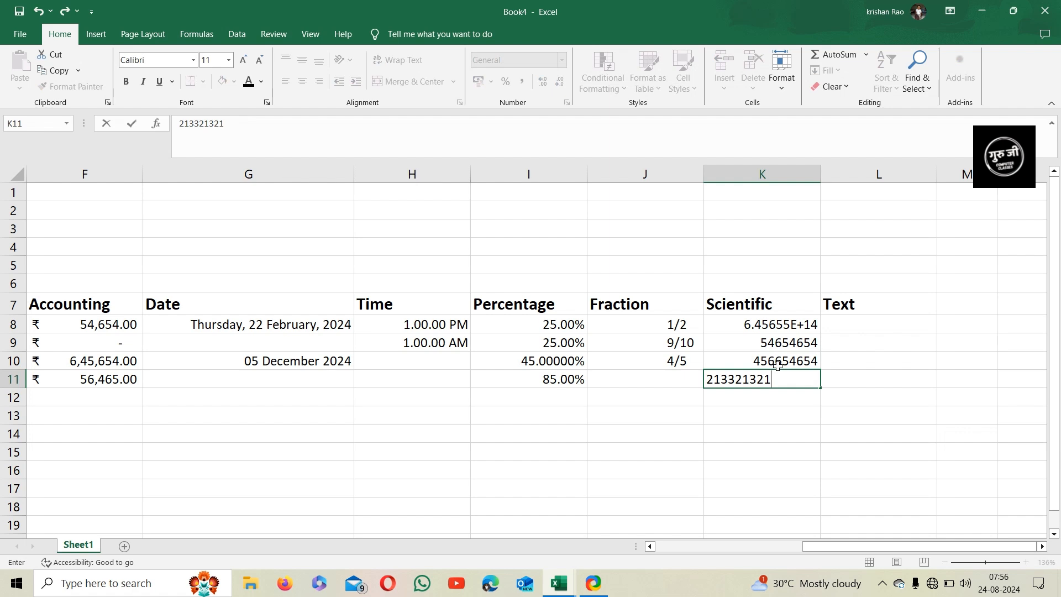
{"action": "key", "text": "Return"}
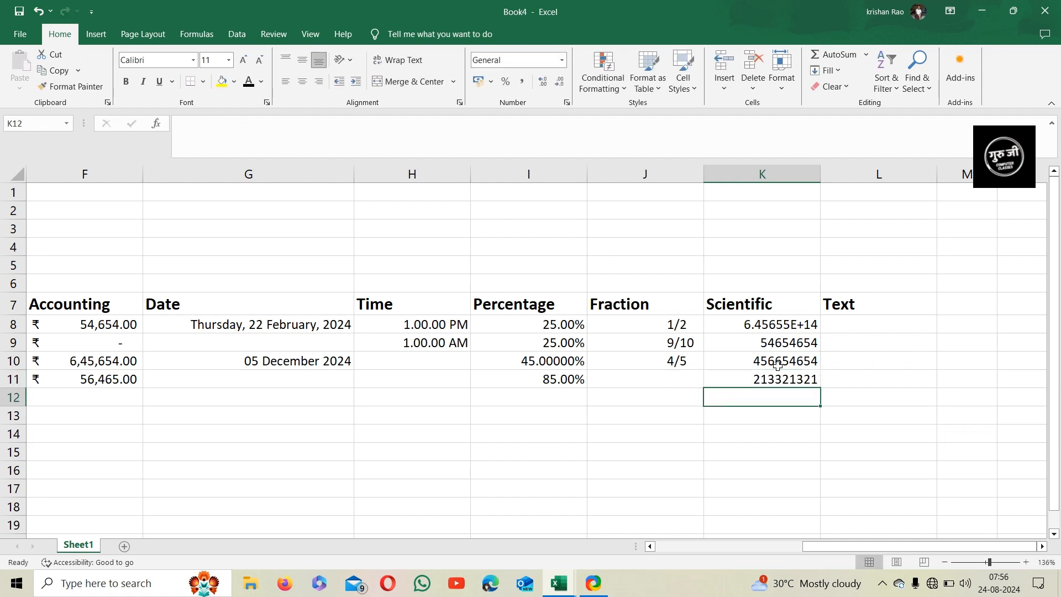
Step: Apply the Scientific number format to cells K9:K11
{"action": "left_click_drag", "start_coordinate": [762, 344], "coordinate": [763, 378]}
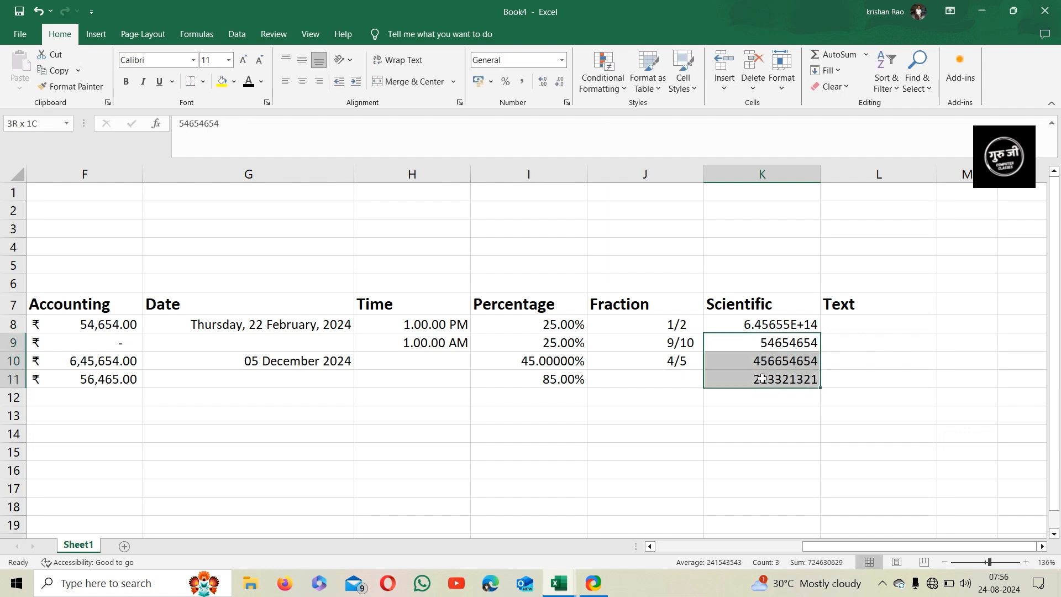
{"action": "left_click", "coordinate": [562, 60]}
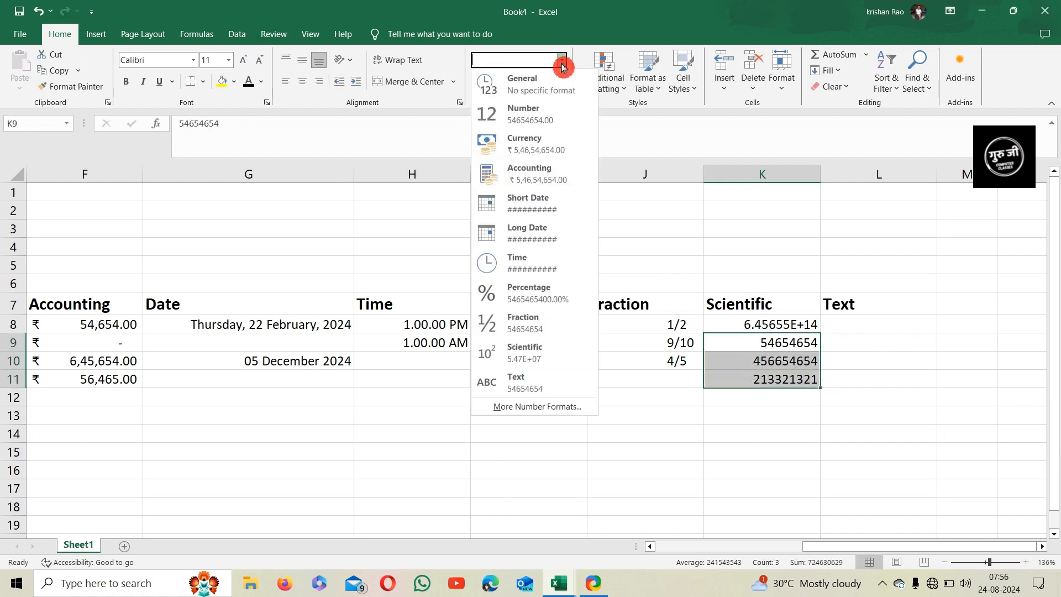
{"action": "left_click", "coordinate": [525, 348]}
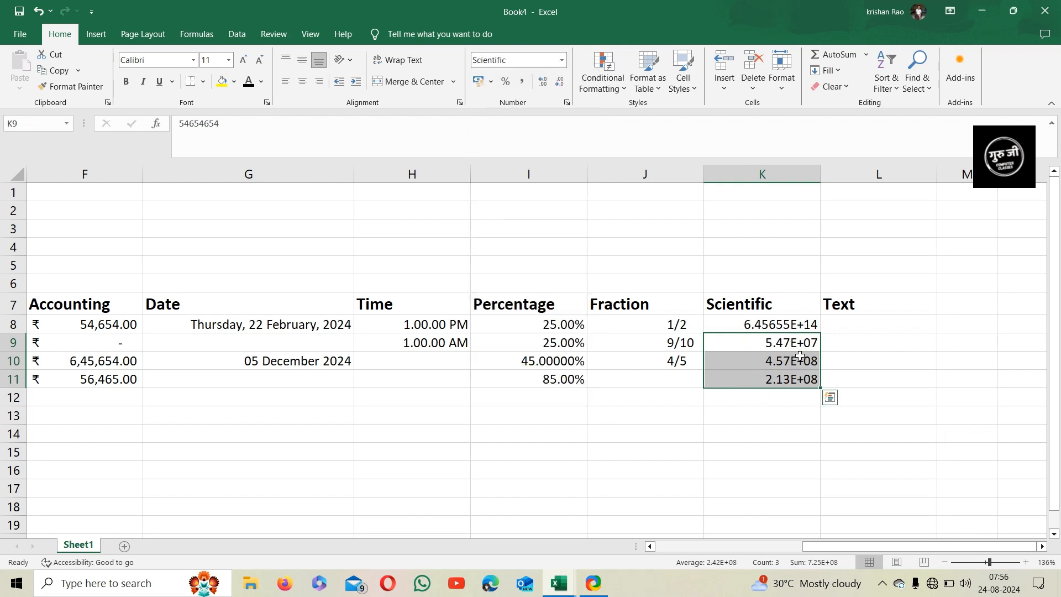
{"action": "left_click", "coordinate": [767, 419]}
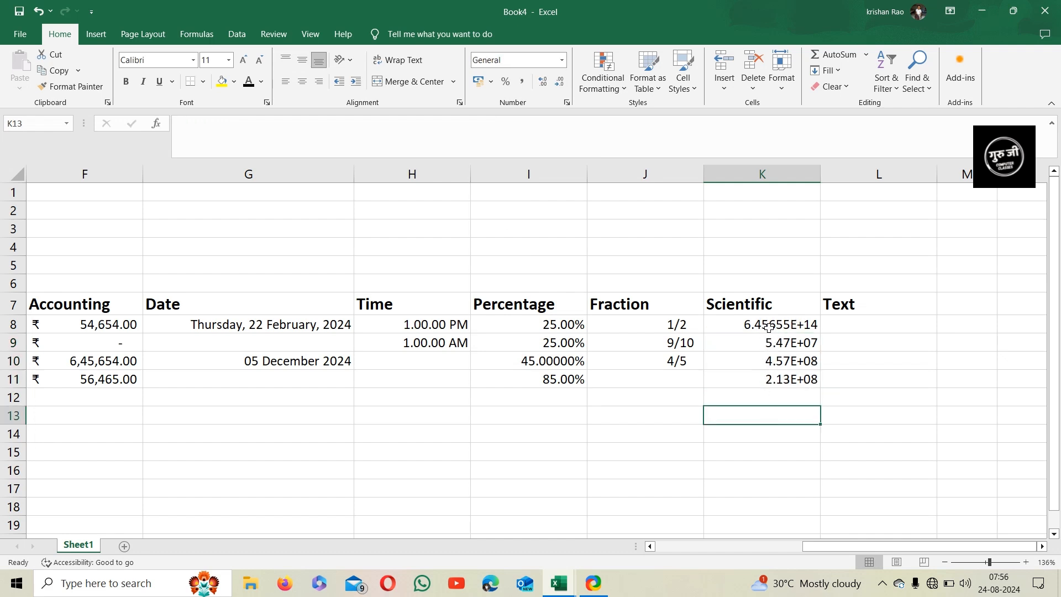
Step: Examine the decimal places option of the Scientific category for cells K8:K11 without applying it
{"action": "left_click_drag", "start_coordinate": [768, 327], "coordinate": [769, 378]}
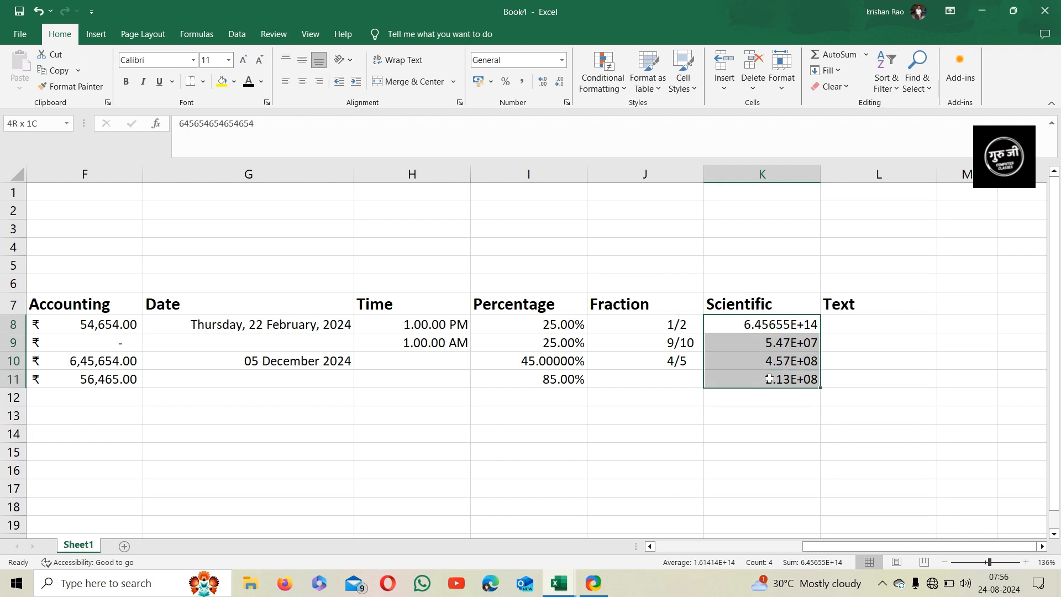
{"action": "left_click", "coordinate": [562, 60]}
{"action": "left_click", "coordinate": [528, 407]}
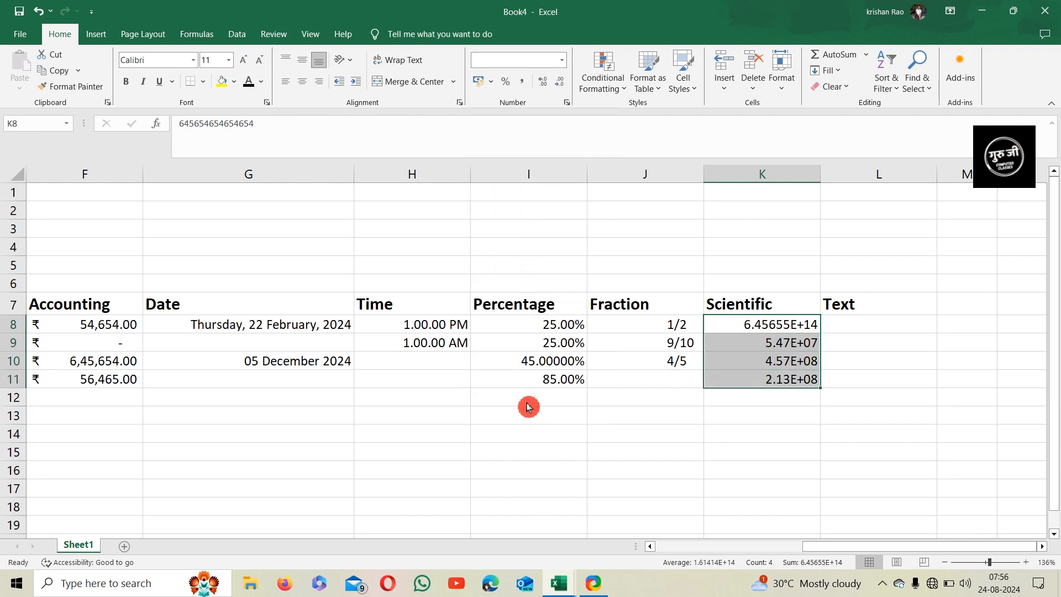
{"action": "left_click", "coordinate": [512, 255]}
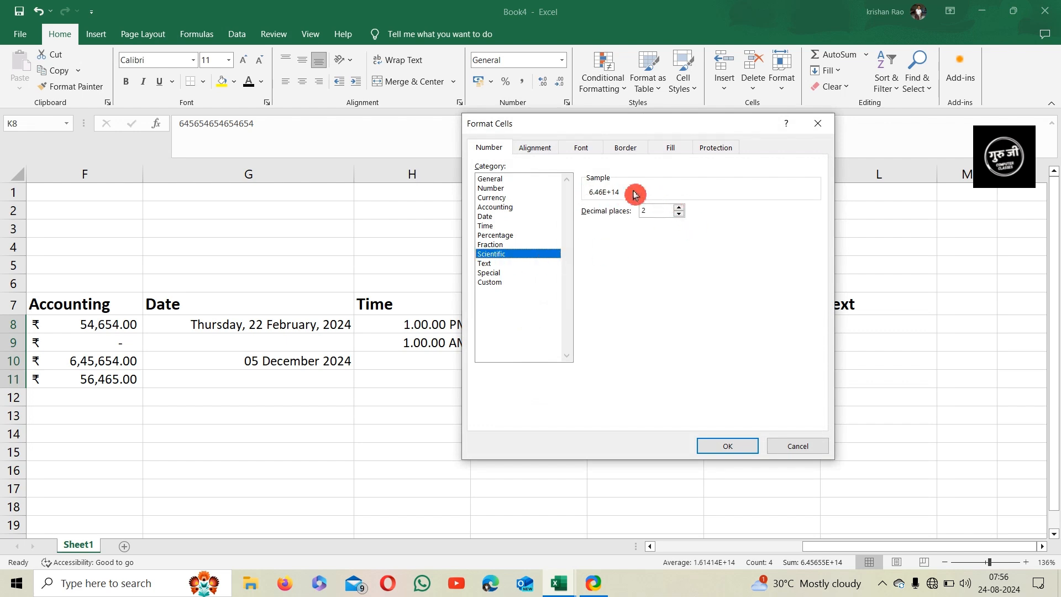
{"action": "left_click", "coordinate": [800, 452]}
Step: Enter 213215 in cell L10 under the Text heading and apply the Text number format to it
{"action": "left_click", "coordinate": [831, 325]}
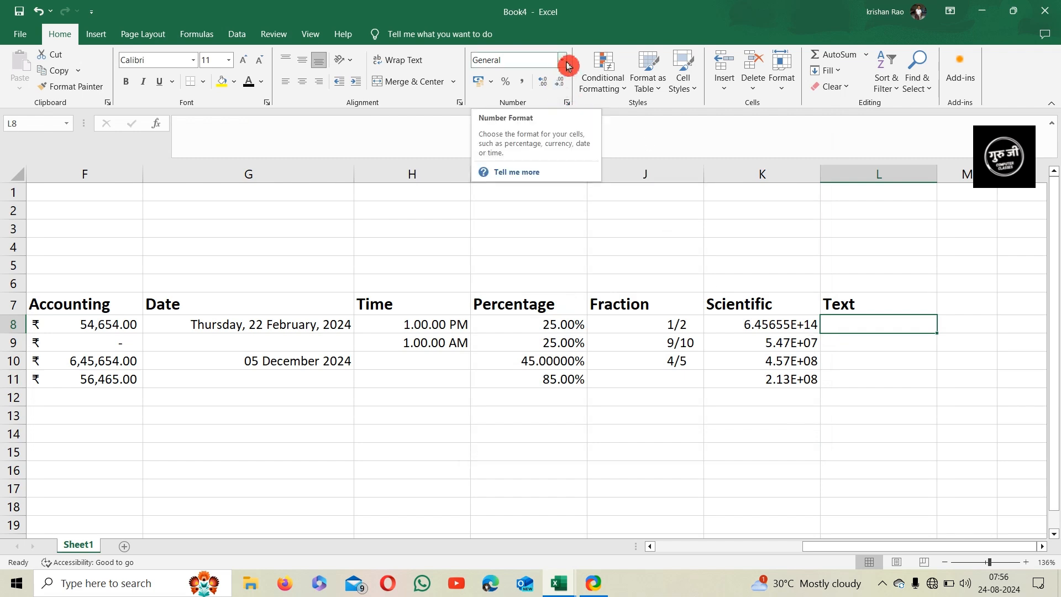
{"action": "left_click", "coordinate": [867, 370]}
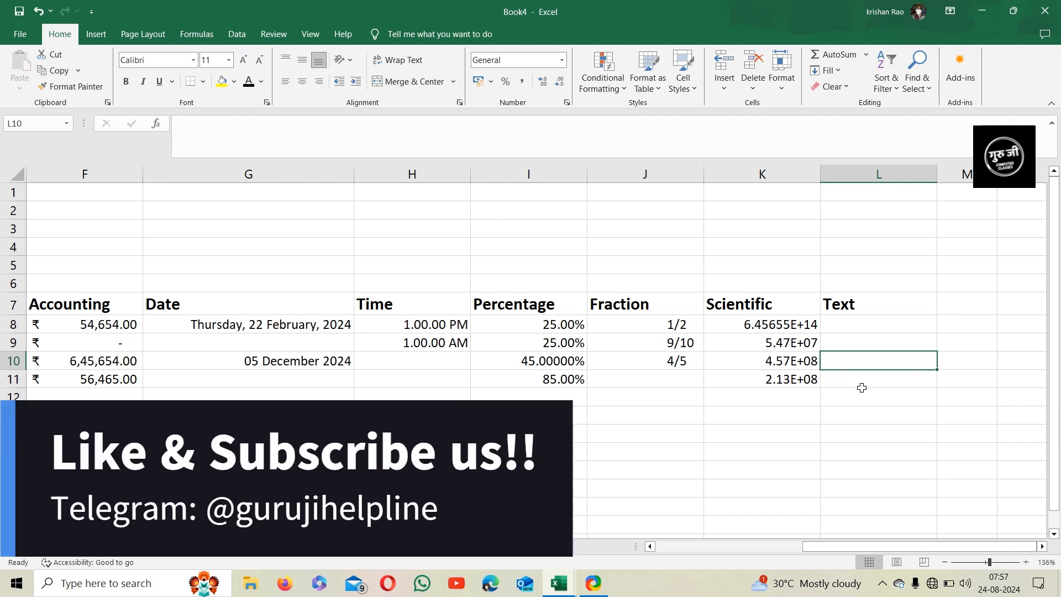
{"action": "type", "text": "213215"}
{"action": "left_click", "coordinate": [854, 413]}
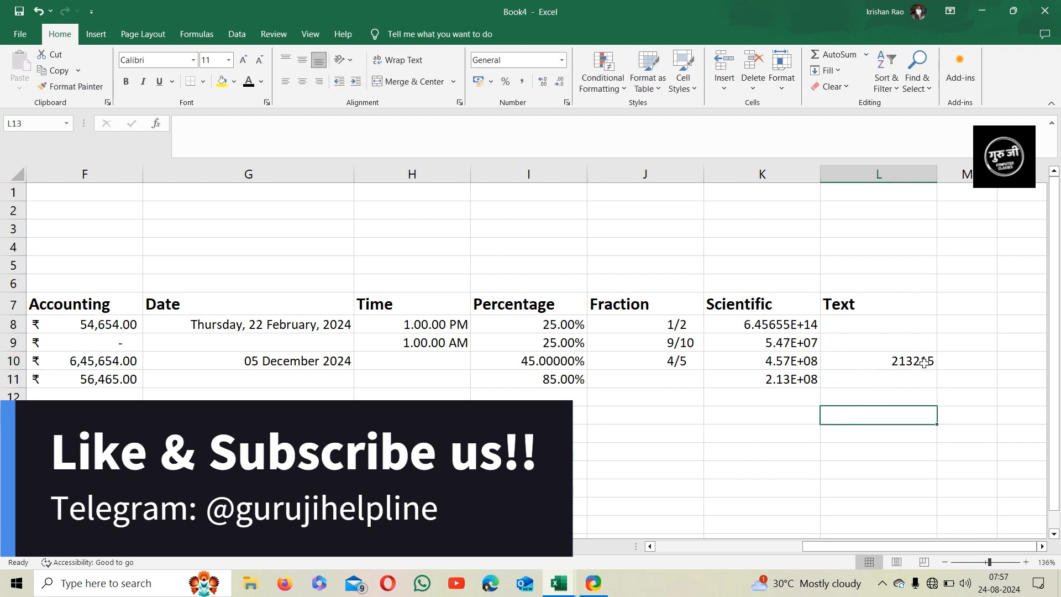
{"action": "left_click", "coordinate": [878, 359]}
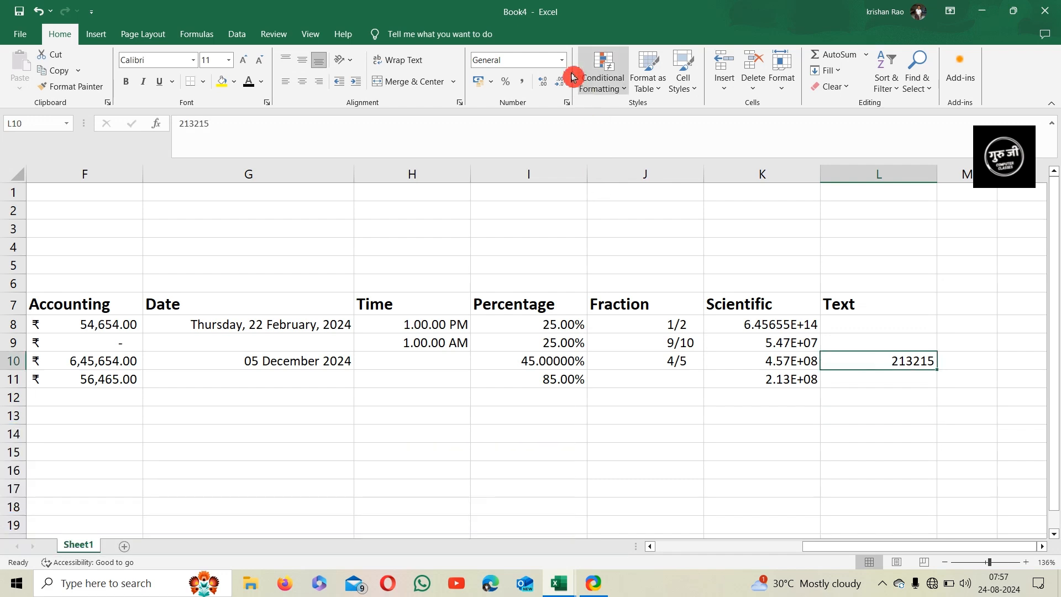
{"action": "left_click", "coordinate": [566, 68]}
{"action": "left_click", "coordinate": [544, 380]}
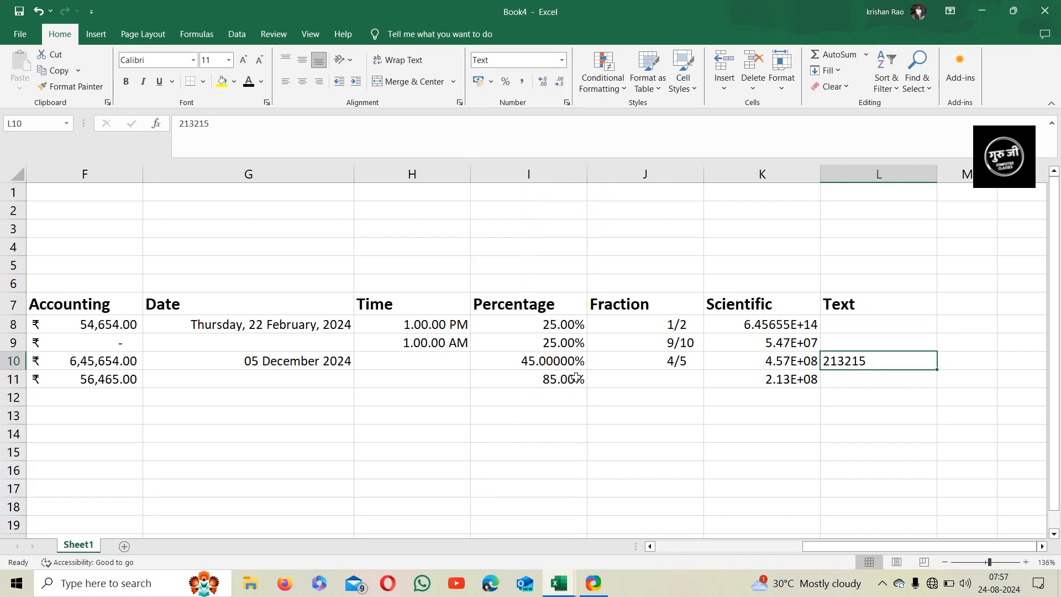
Step: Enter 3465 in cell L11 and apply the Text number format to it
{"action": "left_click", "coordinate": [856, 381]}
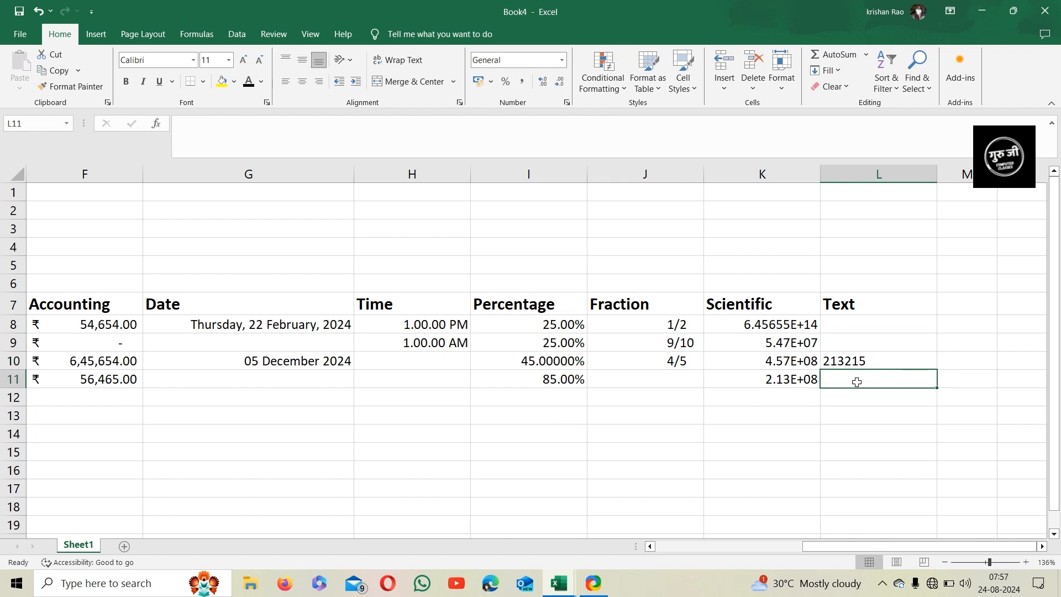
{"action": "type", "text": "3465"}
{"action": "left_click", "coordinate": [873, 429]}
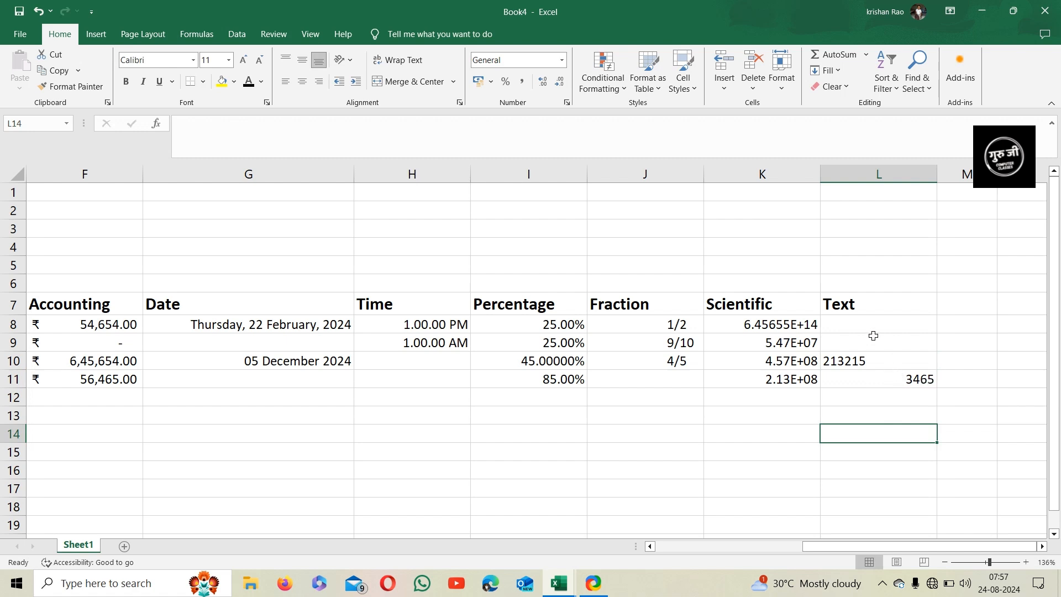
{"action": "left_click", "coordinate": [876, 382]}
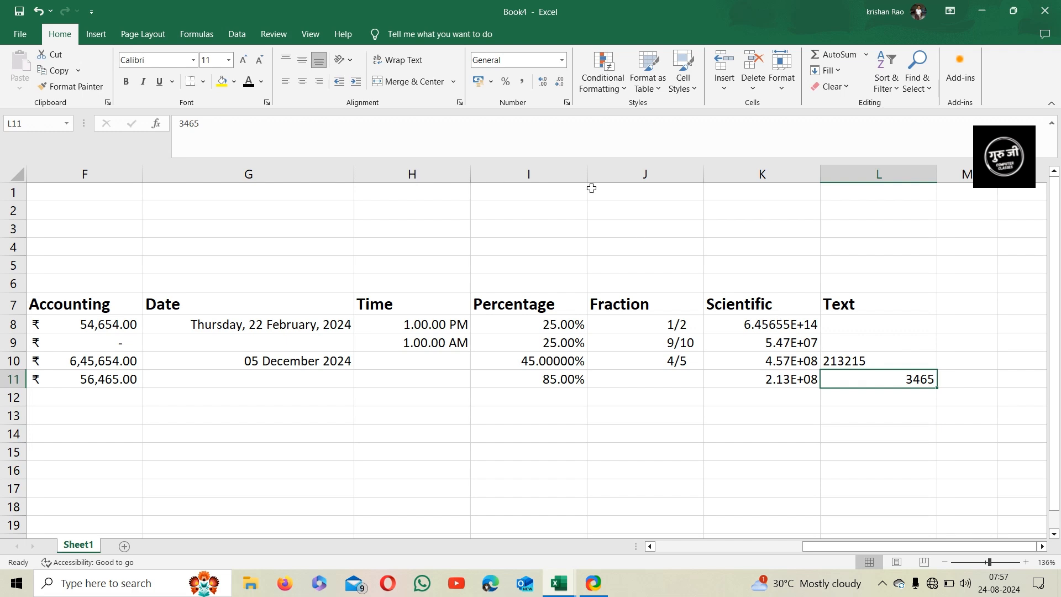
{"action": "left_click", "coordinate": [561, 60]}
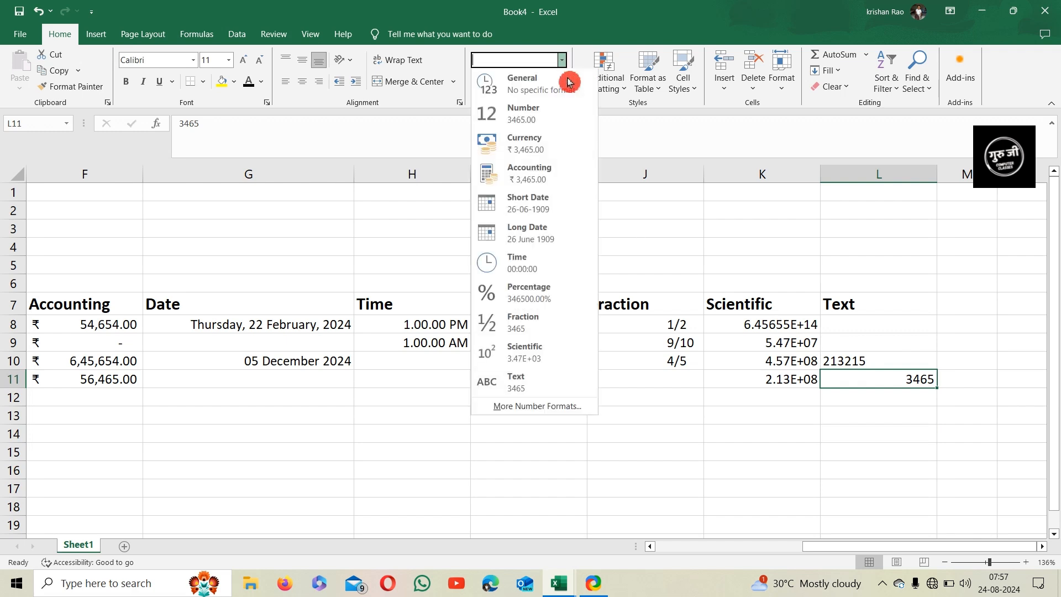
{"action": "left_click", "coordinate": [539, 381]}
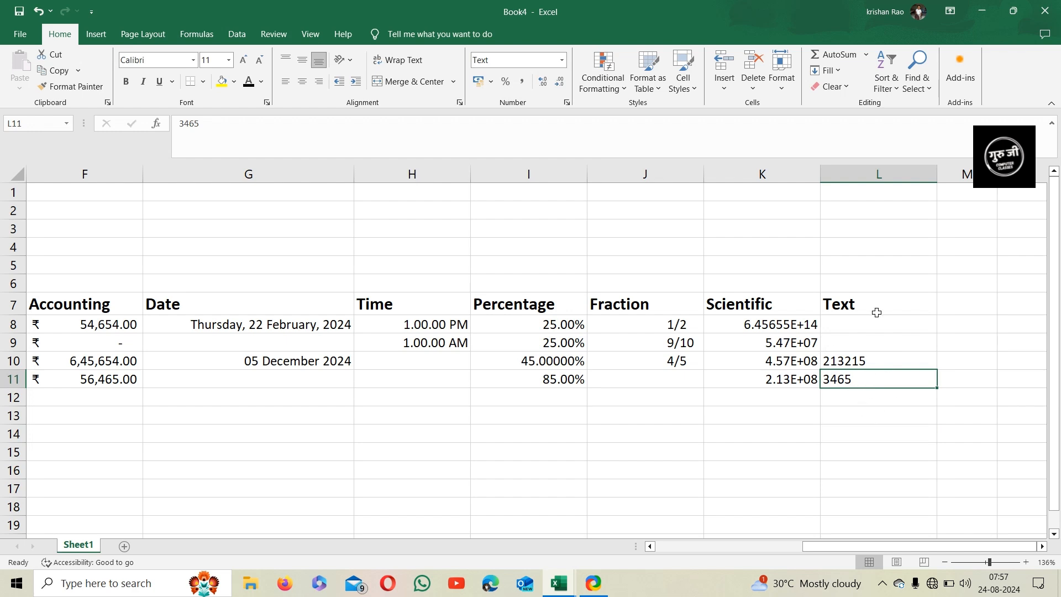
{"action": "left_click_drag", "start_coordinate": [881, 324], "coordinate": [879, 379]}
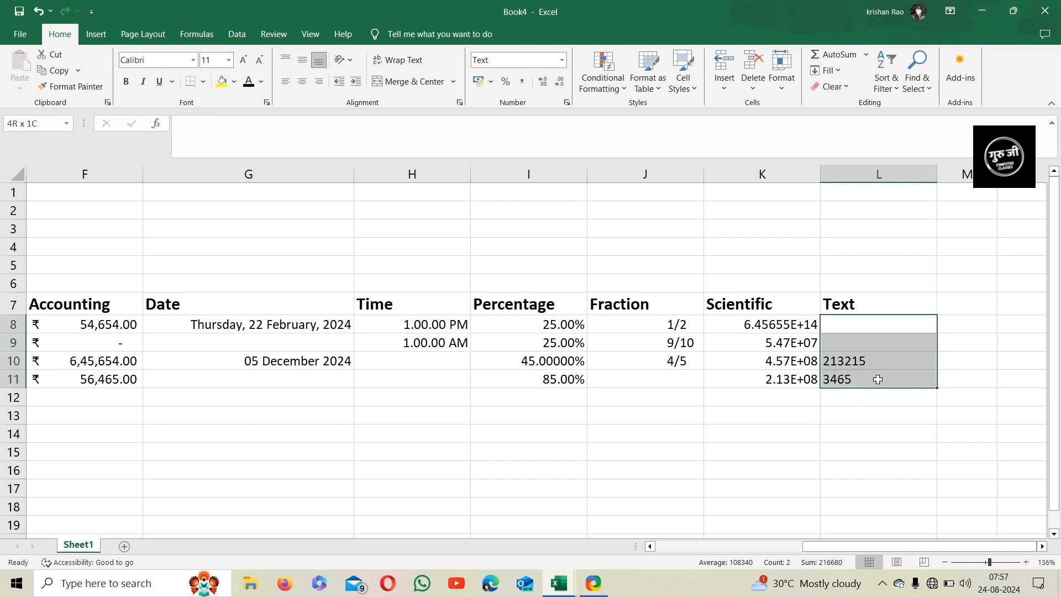
{"action": "left_click", "coordinate": [892, 365]}
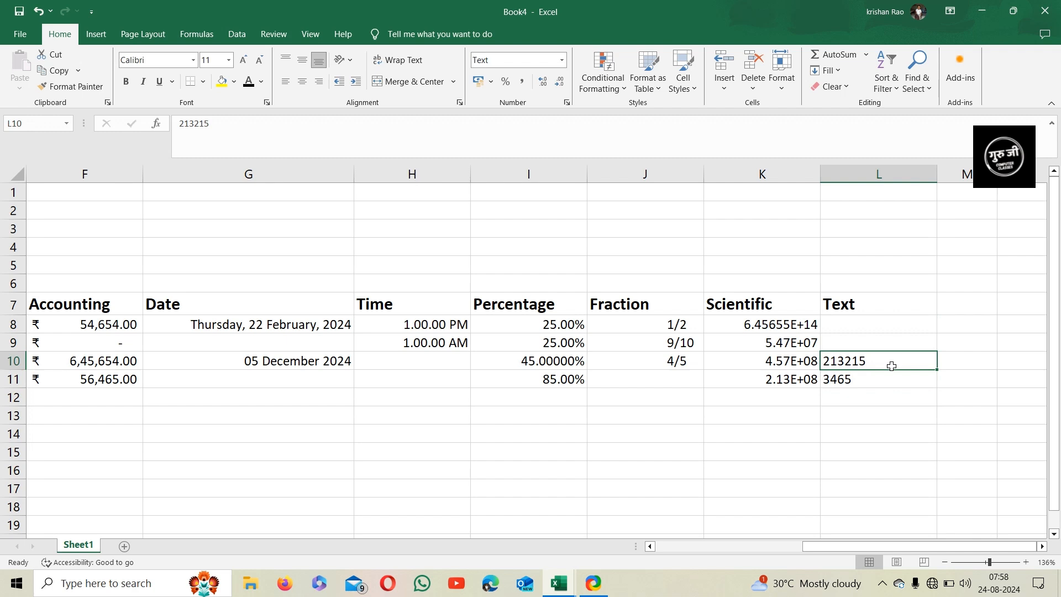
Step: Fill cells K15:K17 with 40 in each cell
{"action": "scroll", "coordinate": [790, 387], "scroll_direction": "down", "scroll_amount": 1}
{"action": "left_click", "coordinate": [763, 397]}
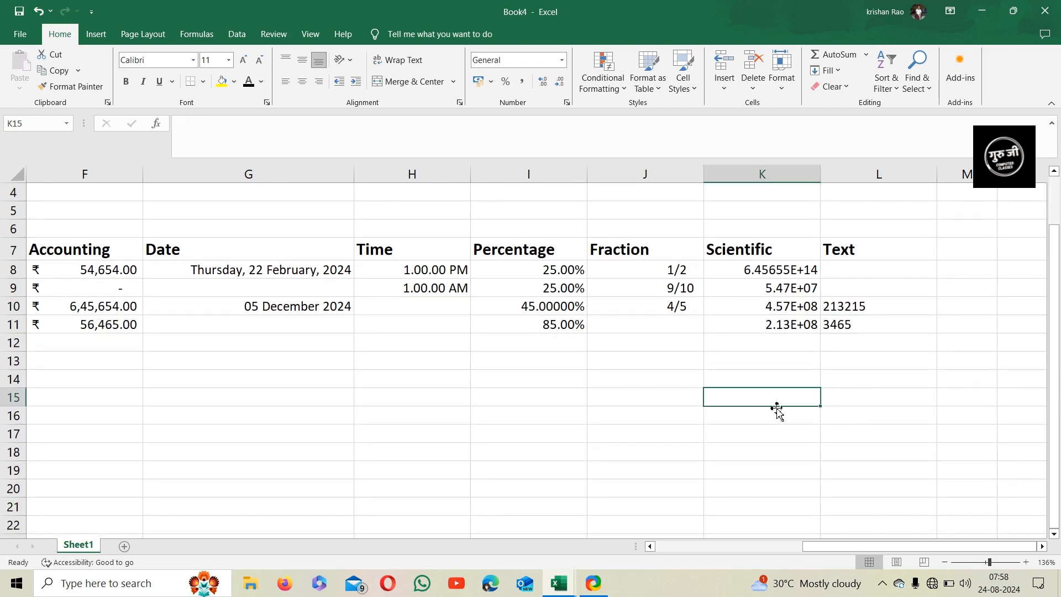
{"action": "type", "text": "40"}
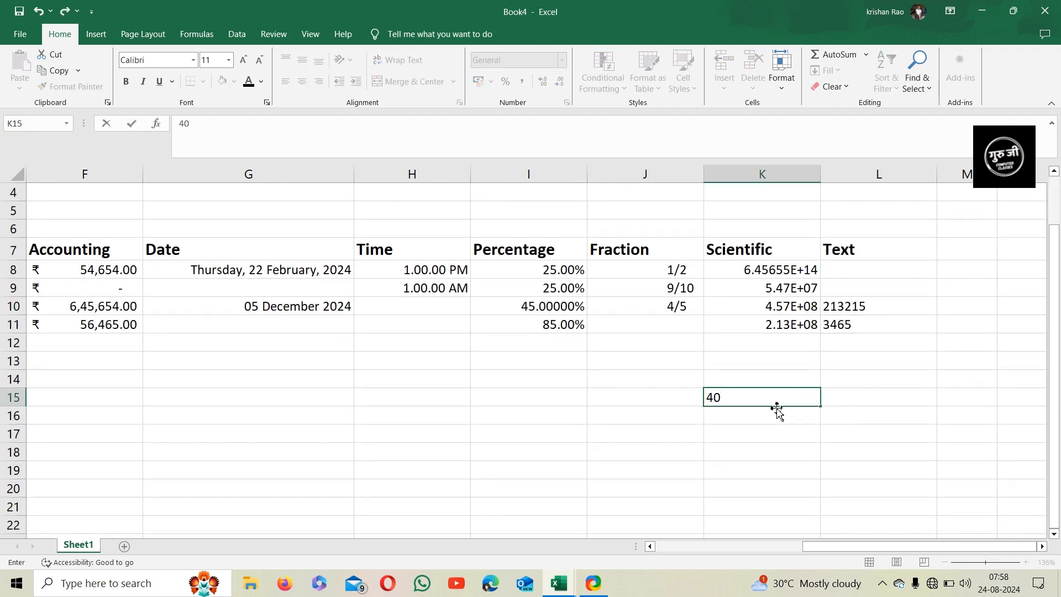
{"action": "key", "text": "Return"}
{"action": "type", "text": "40"}
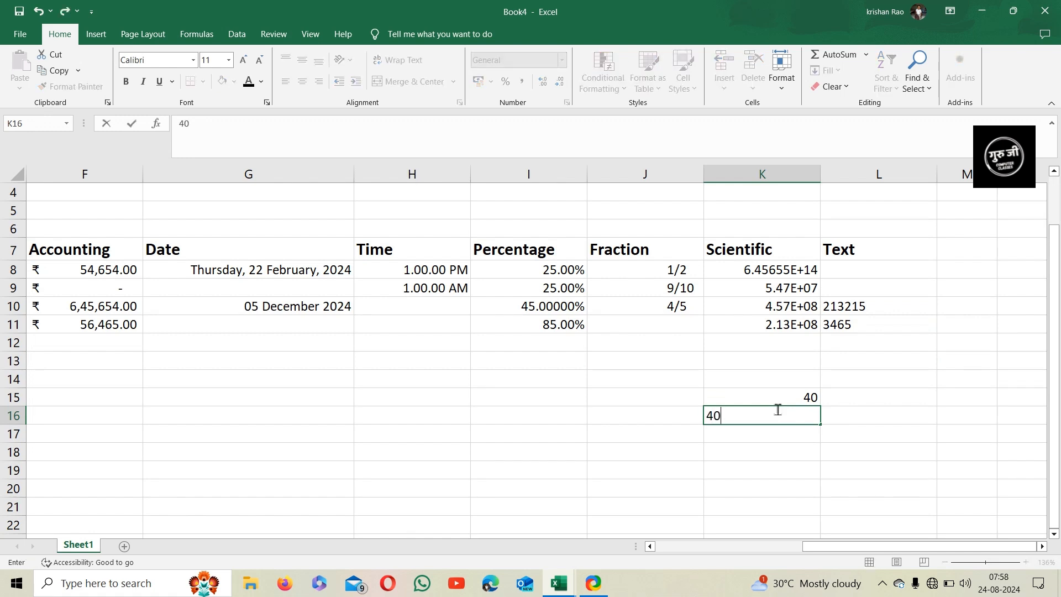
{"action": "key", "text": "Return"}
{"action": "type", "text": "40"}
{"action": "key", "text": "Return"}
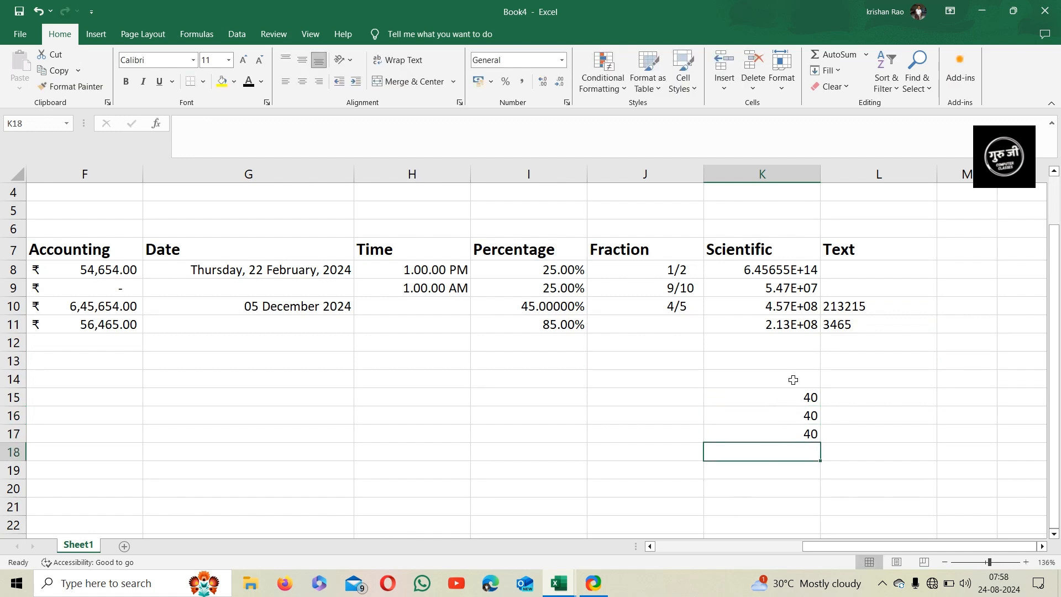
Step: Add up cells K15:K17 in cell K18 with the SUM function
{"action": "left_click_drag", "start_coordinate": [791, 399], "coordinate": [795, 436]}
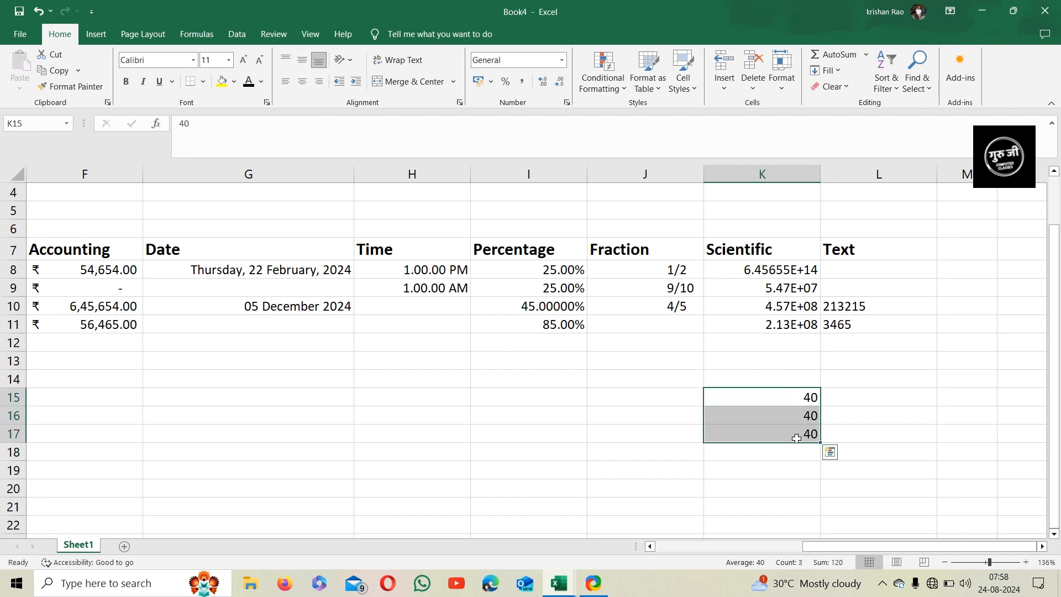
{"action": "left_click", "coordinate": [791, 456]}
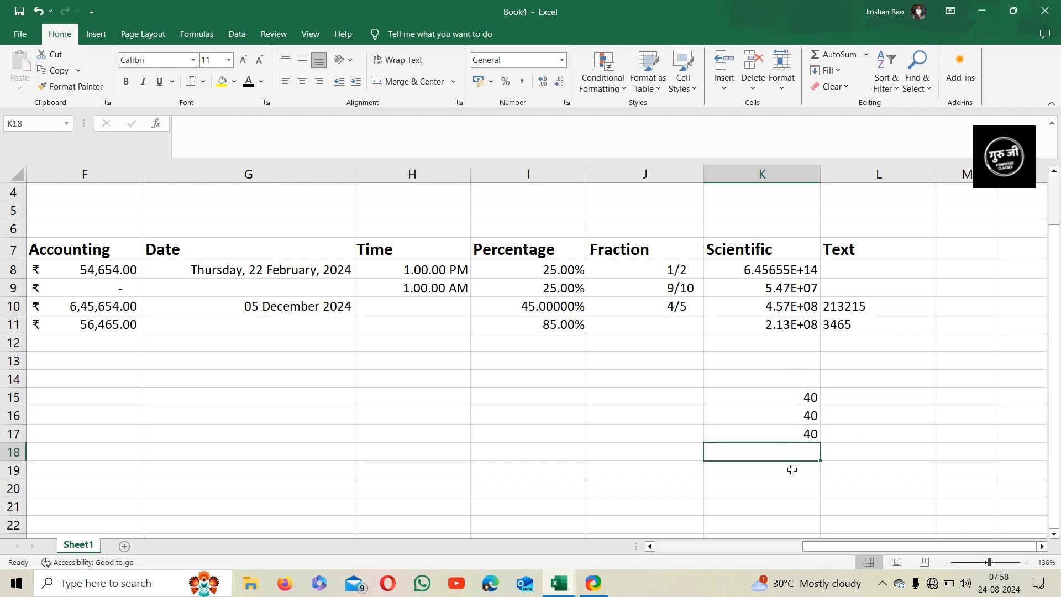
{"action": "type", "text": "="}
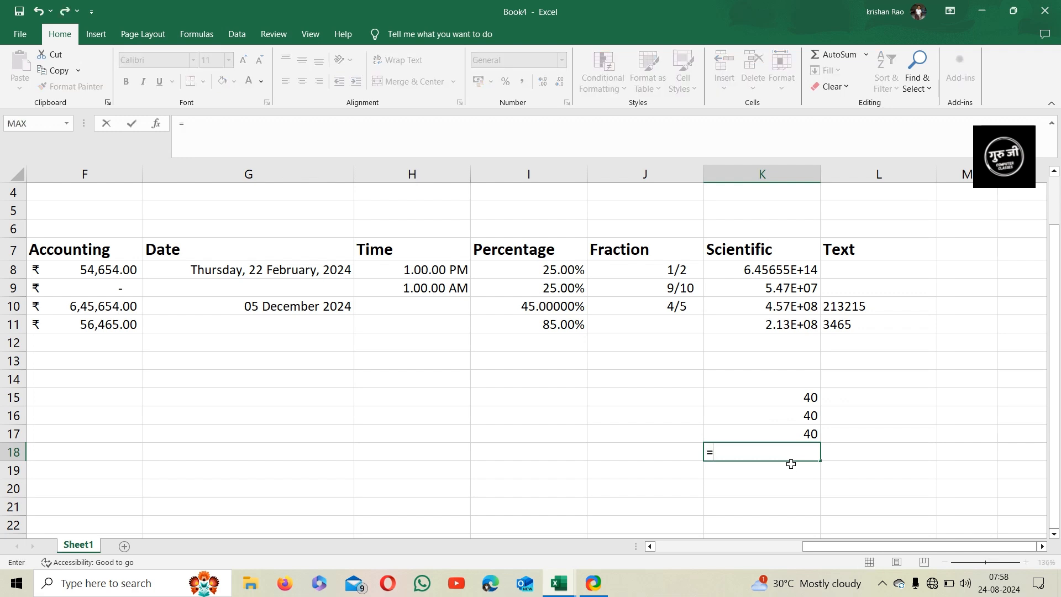
{"action": "type", "text": "sum"}
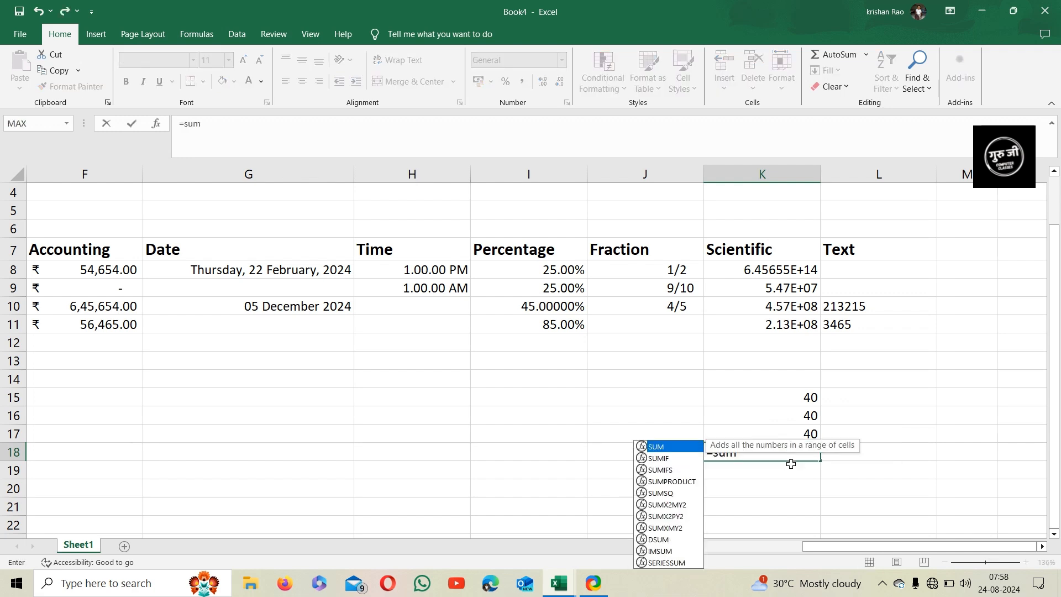
{"action": "type", "text": "("}
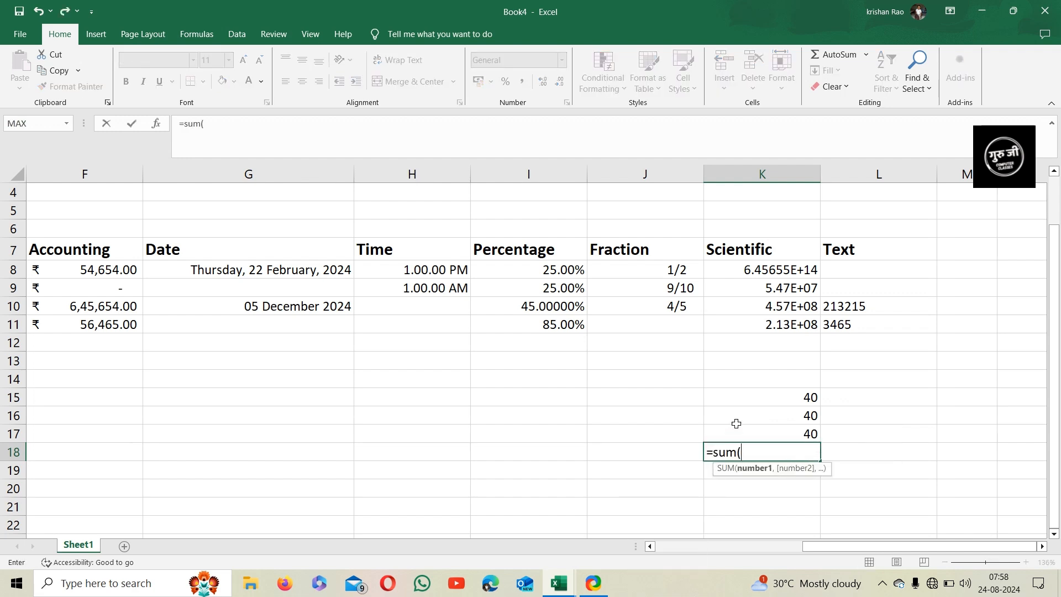
{"action": "left_click_drag", "start_coordinate": [744, 402], "coordinate": [746, 434]}
{"action": "key", "text": "Return"}
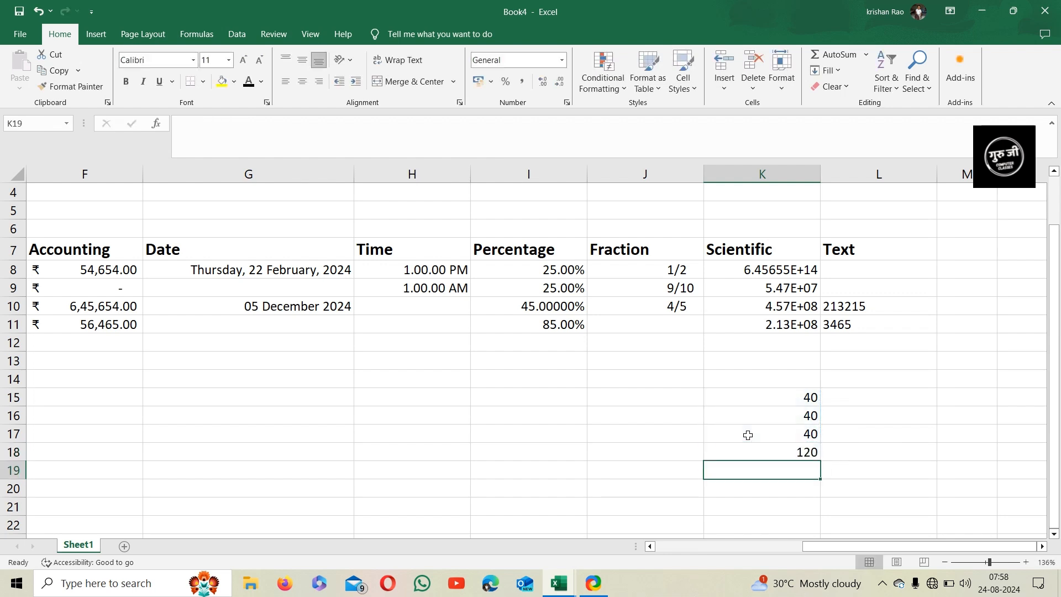
Step: Delete the SUM formula from cell K18
{"action": "left_click", "coordinate": [799, 454]}
{"action": "key", "text": "Delete"}
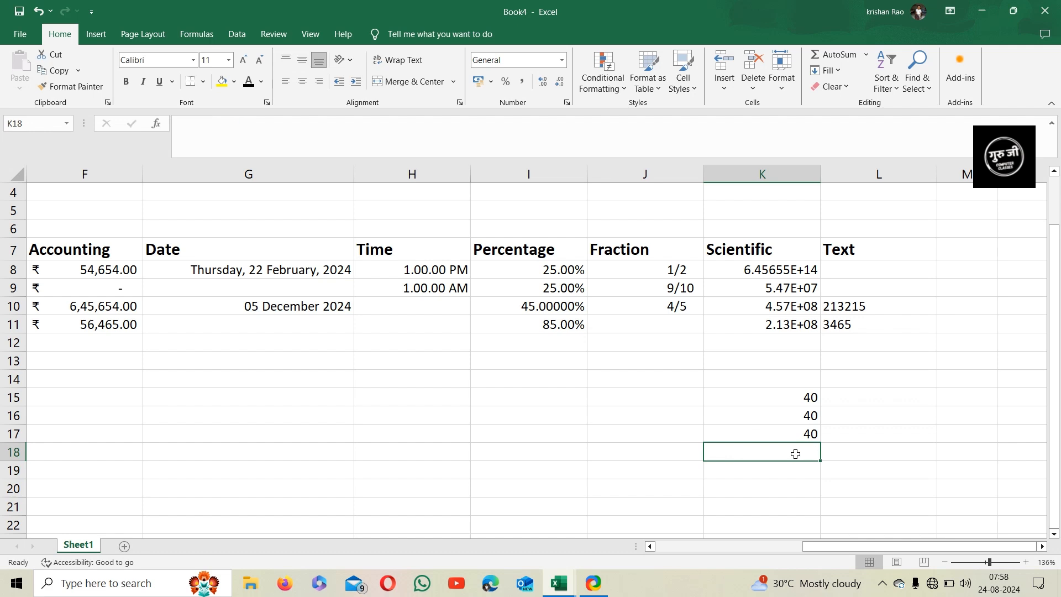
{"action": "left_click", "coordinate": [747, 515]}
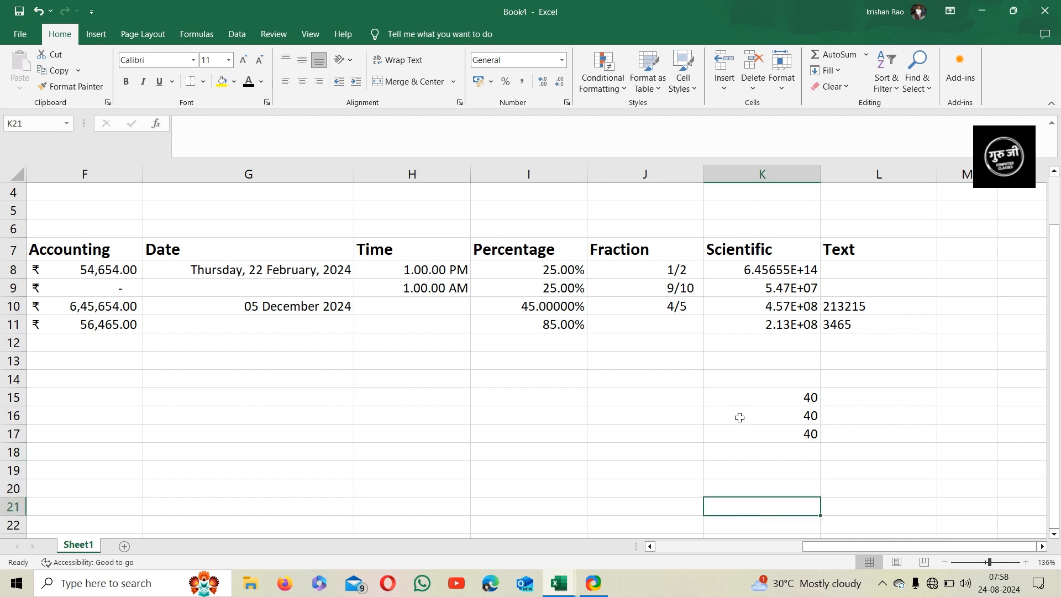
Step: Apply the Text number format to cells K15:K17
{"action": "left_click", "coordinate": [738, 458]}
{"action": "left_click_drag", "start_coordinate": [742, 397], "coordinate": [748, 433]}
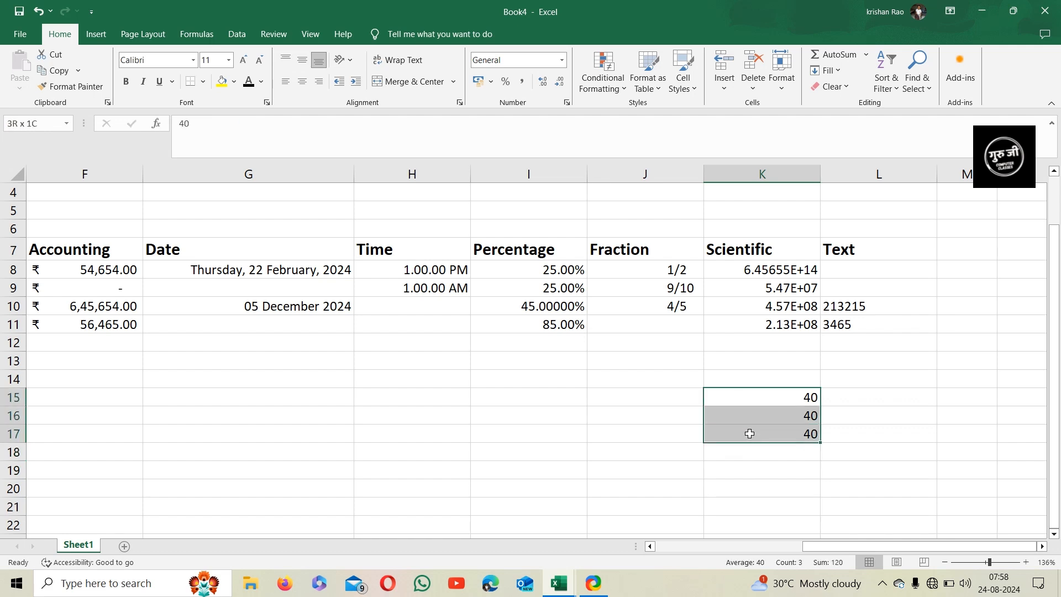
{"action": "left_click", "coordinate": [561, 59]}
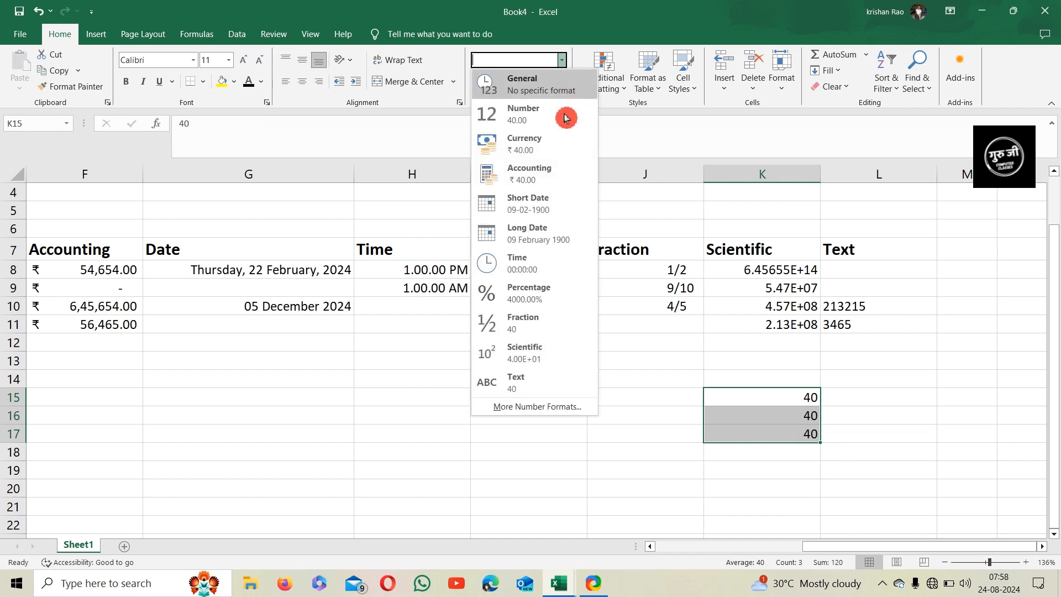
{"action": "left_click", "coordinate": [546, 380]}
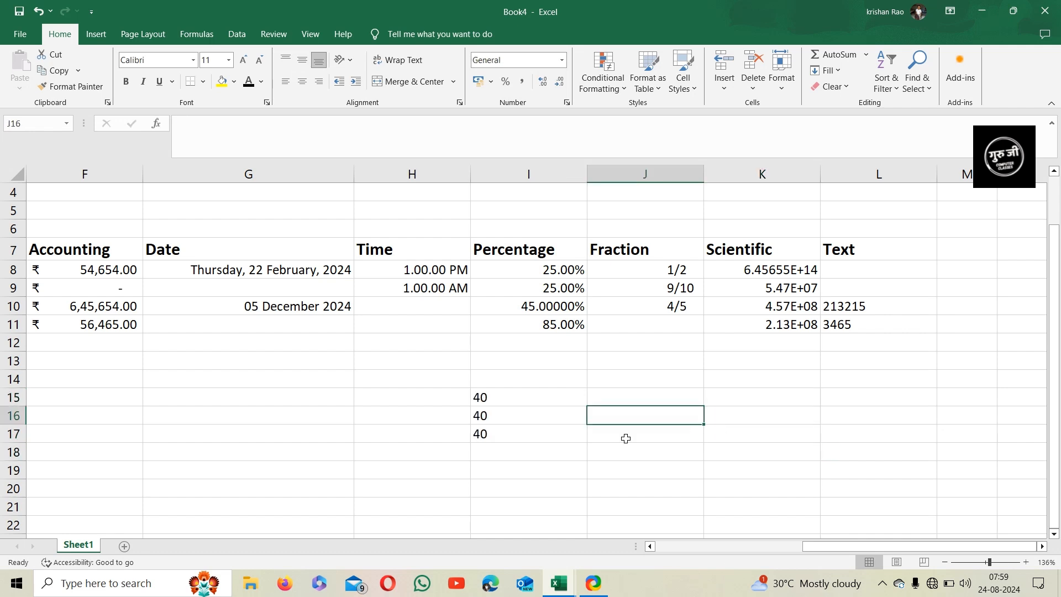
Step: Try to add cells I15, I16 and I17 in cell I18 by entering =I15+I16+I17+
{"action": "left_click", "coordinate": [524, 399]}
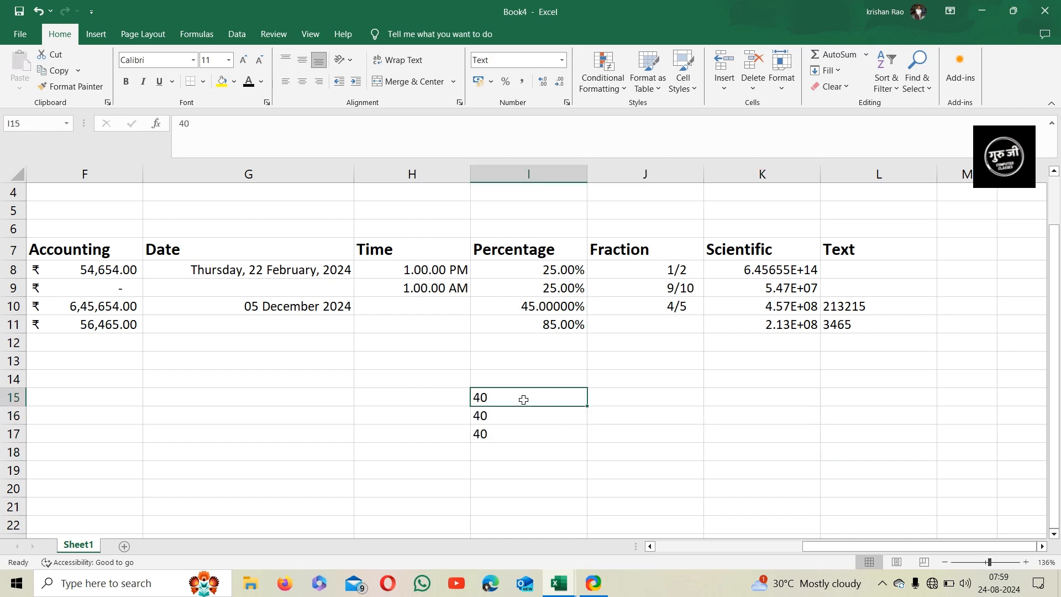
{"action": "left_click_drag", "start_coordinate": [524, 400], "coordinate": [528, 434]}
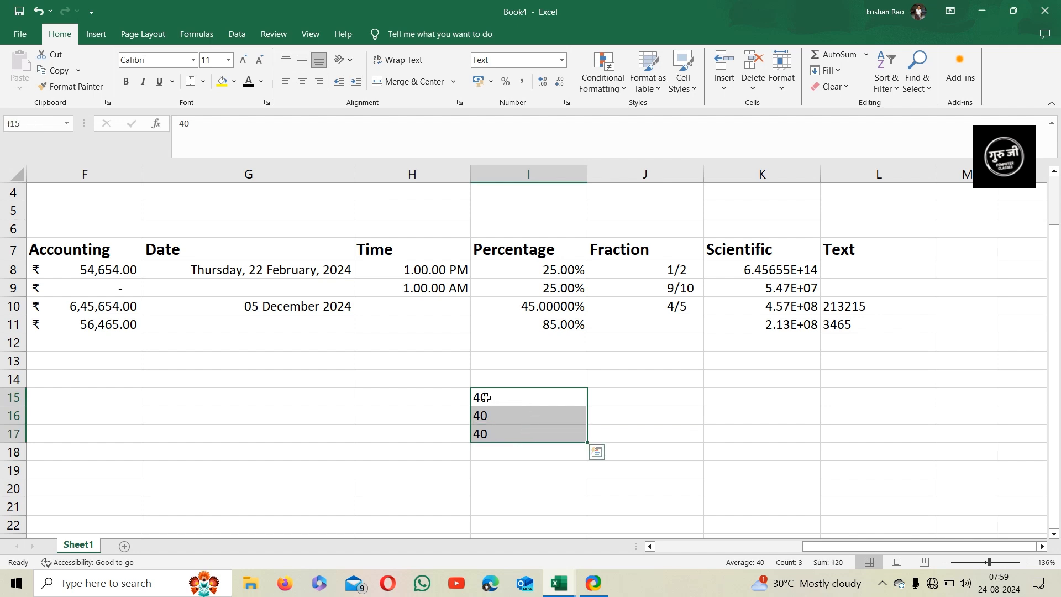
{"action": "left_click", "coordinate": [497, 456]}
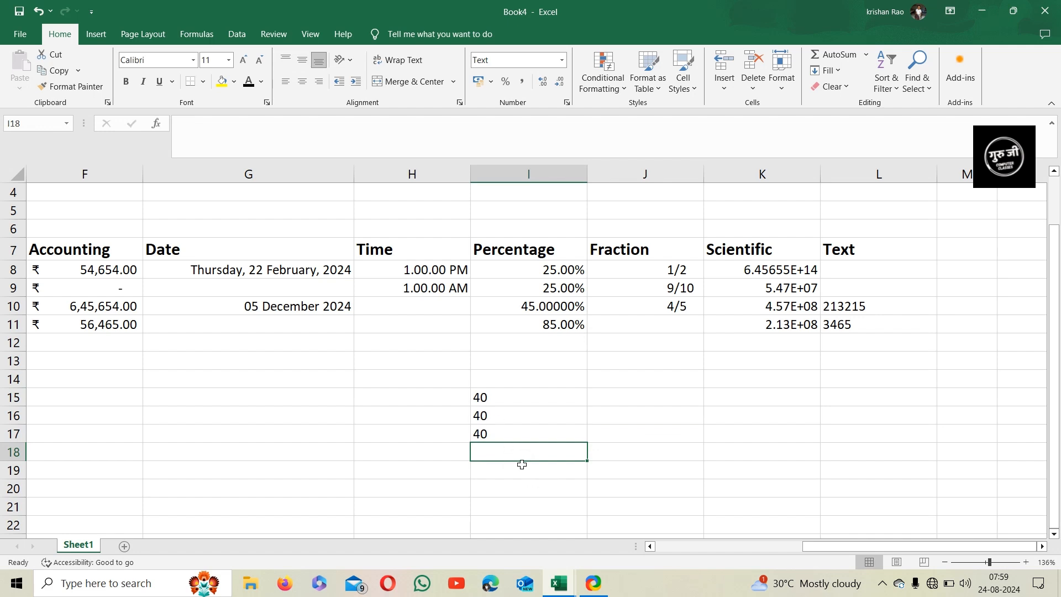
{"action": "type", "text": "="}
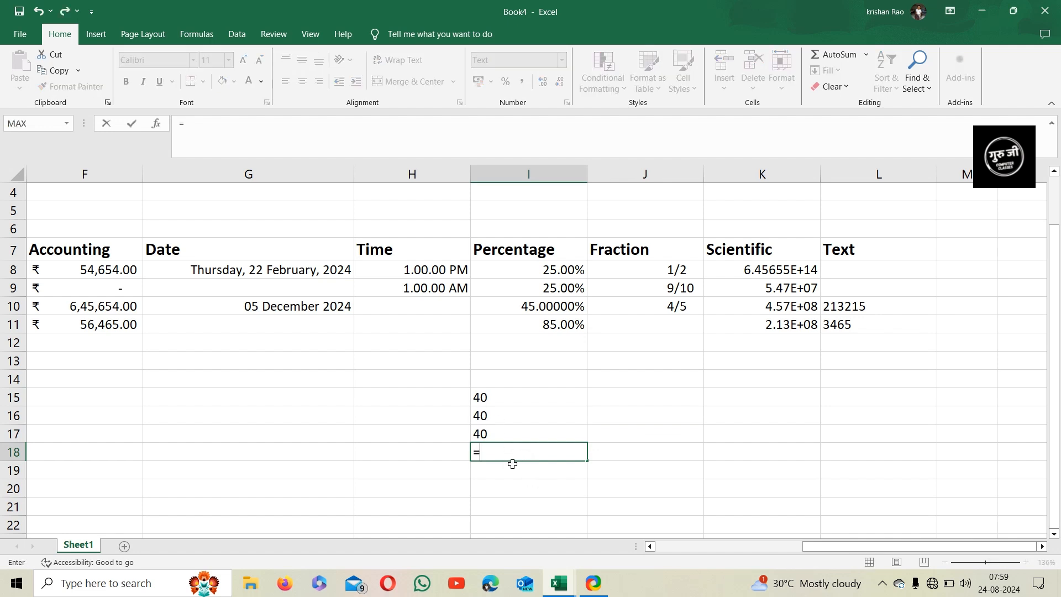
{"action": "left_click", "coordinate": [487, 403]}
{"action": "type", "text": "+"}
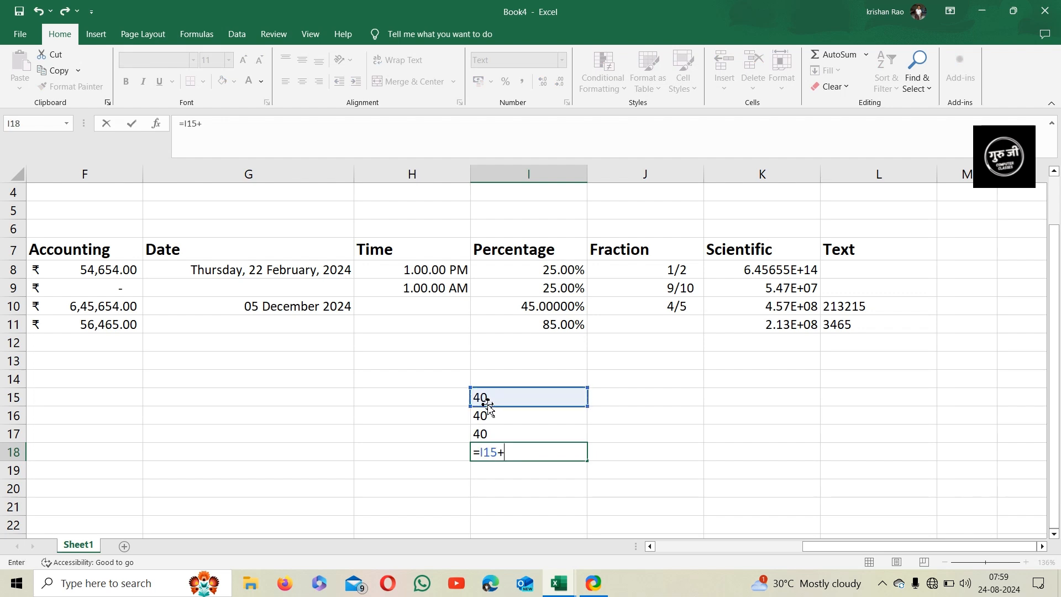
{"action": "left_click", "coordinate": [500, 418]}
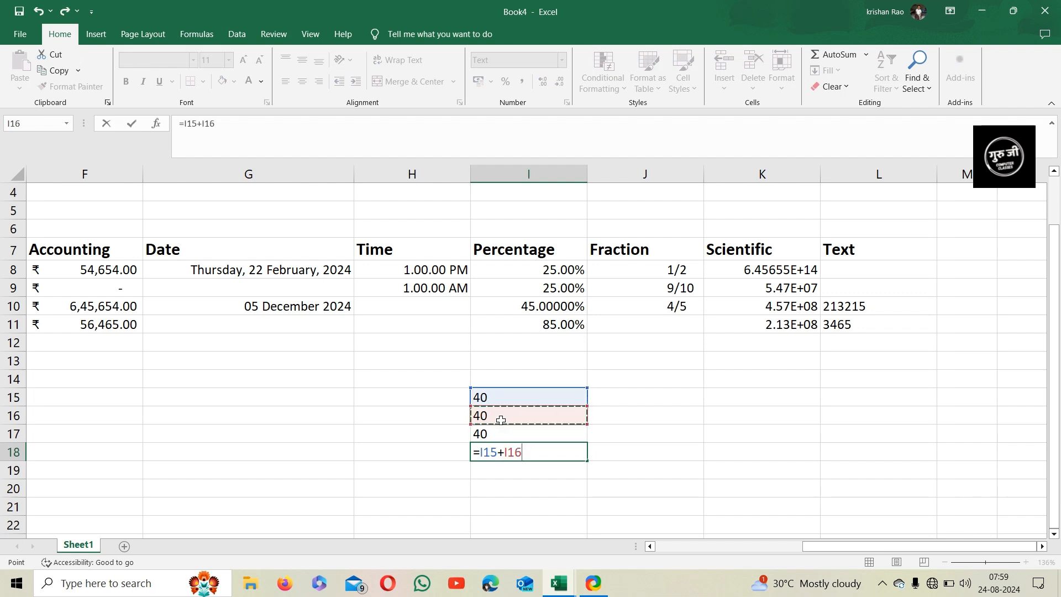
{"action": "type", "text": "+"}
{"action": "left_click", "coordinate": [484, 436]}
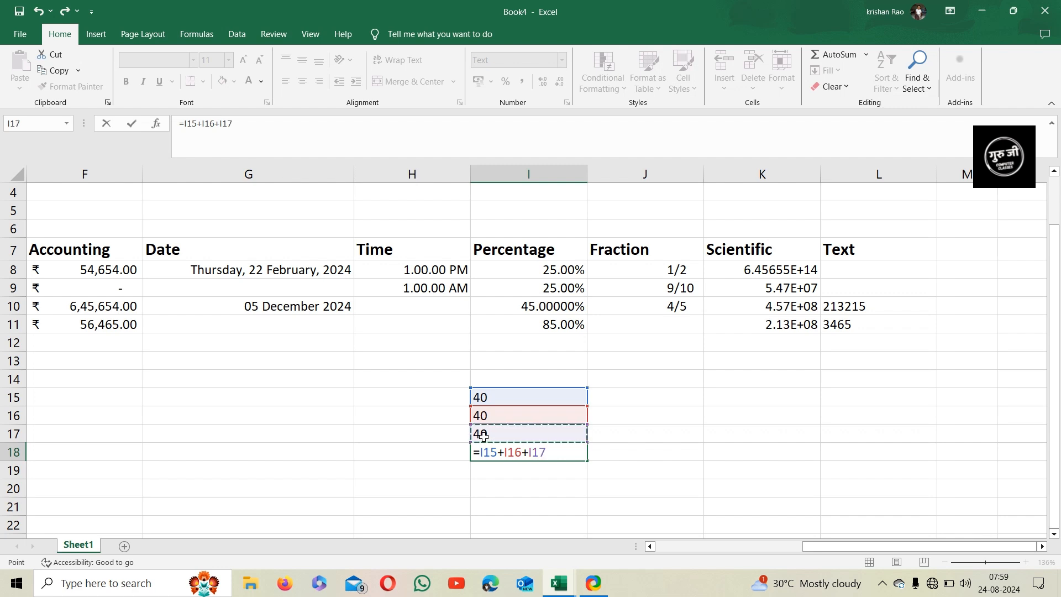
{"action": "type", "text": "+"}
{"action": "key", "text": "Return"}
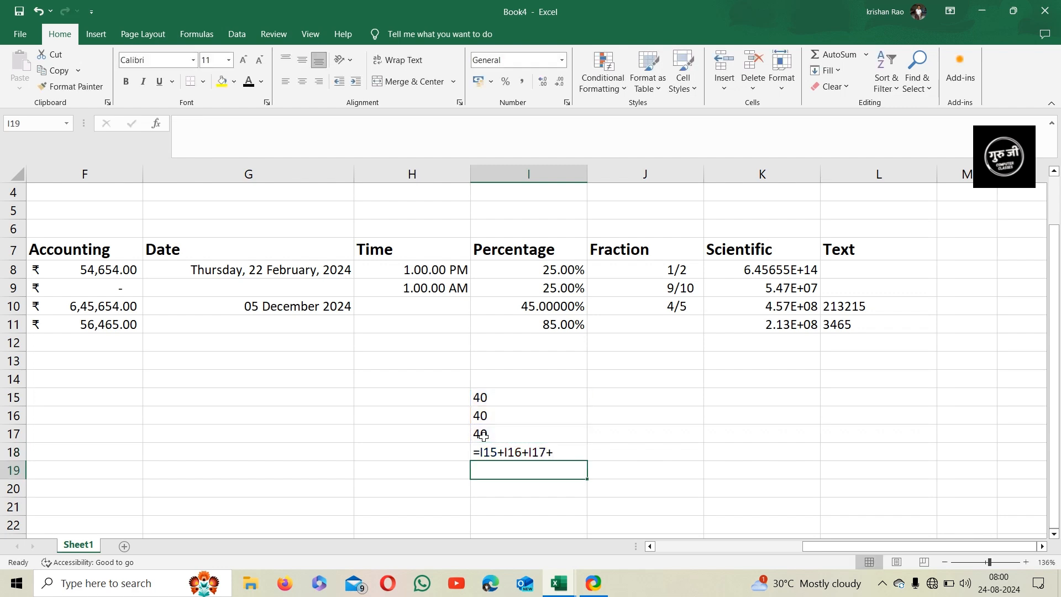
Step: Clear the values in cells I15:I17 and the addition formula in cell I18
{"action": "left_click", "coordinate": [506, 453]}
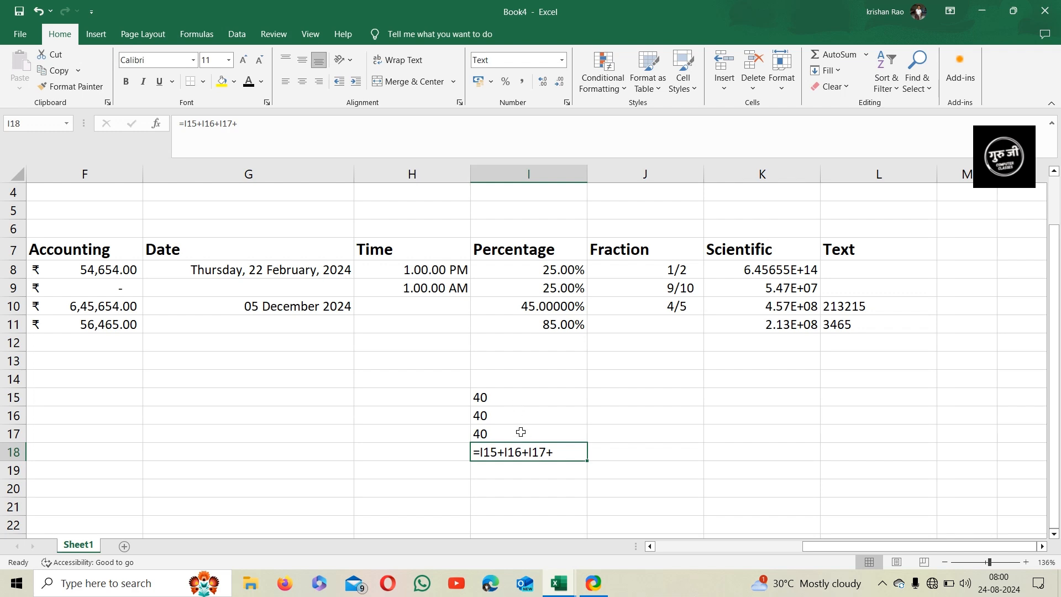
{"action": "left_click_drag", "start_coordinate": [523, 392], "coordinate": [521, 437]}
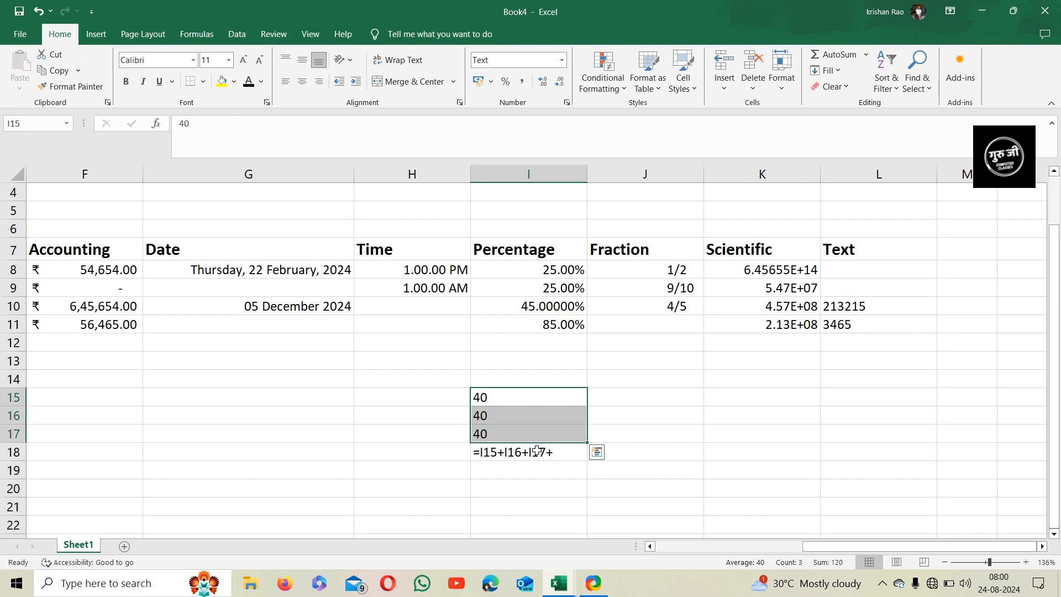
{"action": "left_click", "coordinate": [526, 452]}
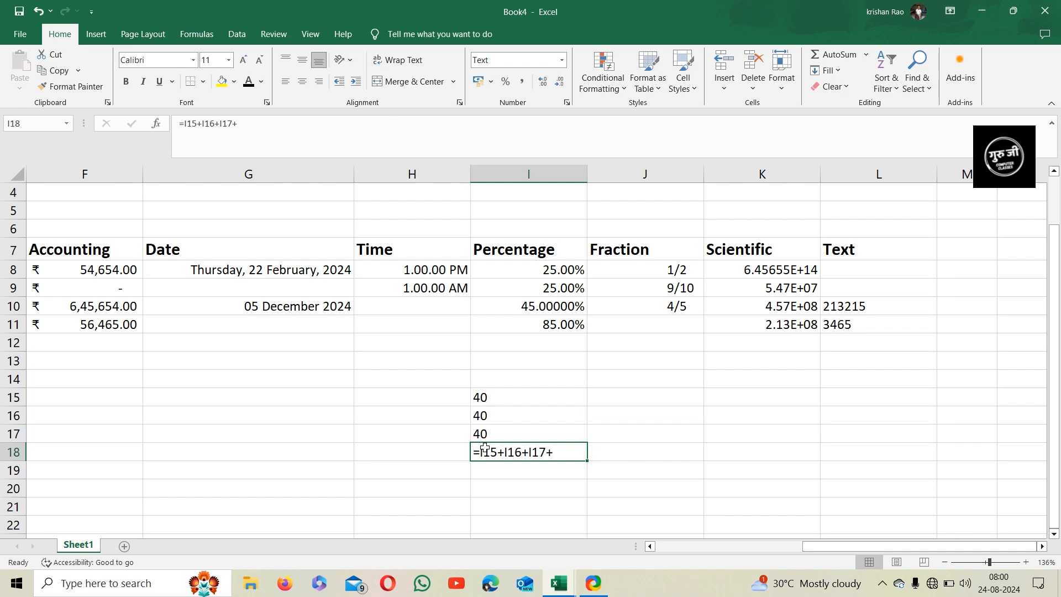
{"action": "left_click_drag", "start_coordinate": [486, 394], "coordinate": [491, 434]}
{"action": "key", "text": "Delete"}
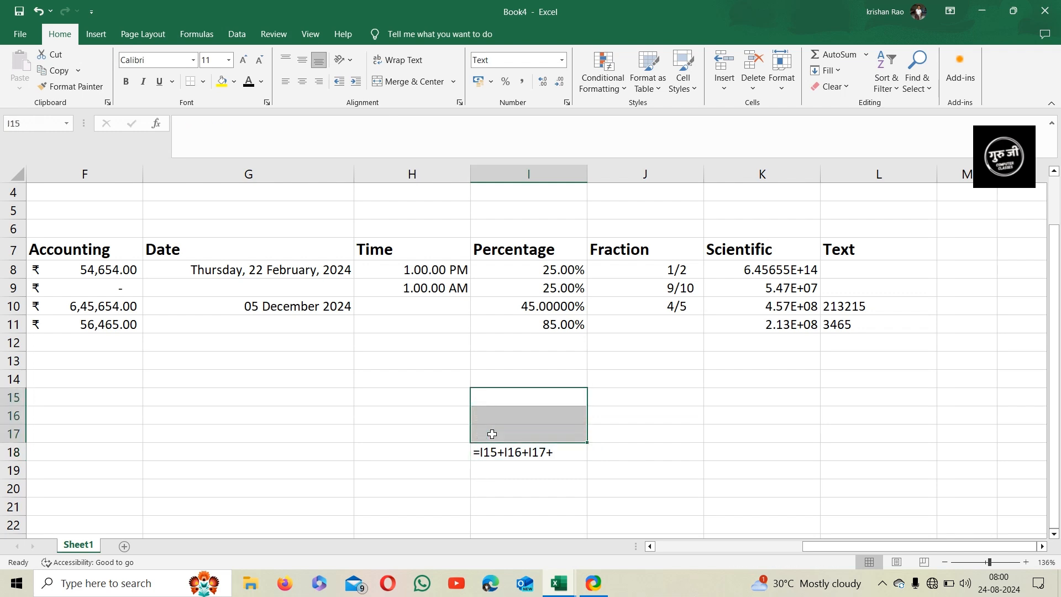
{"action": "left_click", "coordinate": [501, 458]}
{"action": "key", "text": "Delete"}
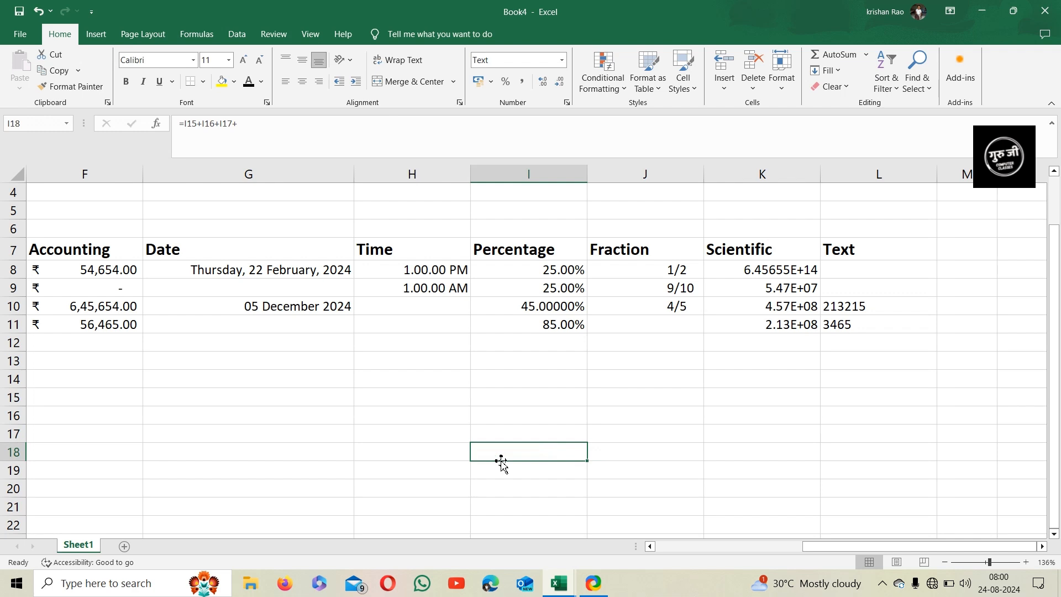
Step: Examine the Special and Custom number format categories in the Format Cells dialog for cell I18
{"action": "left_click", "coordinate": [562, 64]}
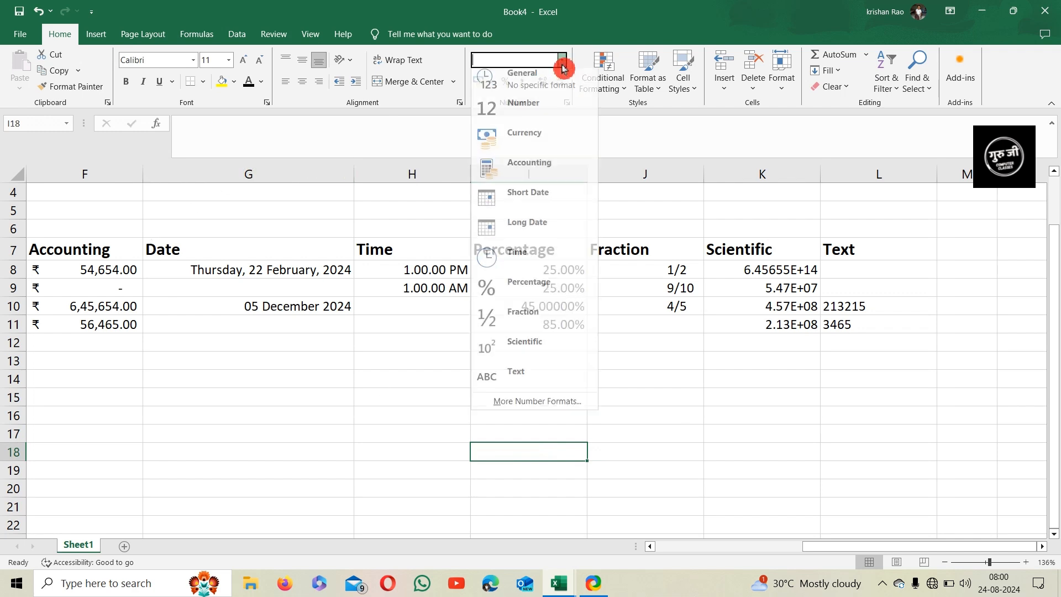
{"action": "left_click", "coordinate": [521, 407]}
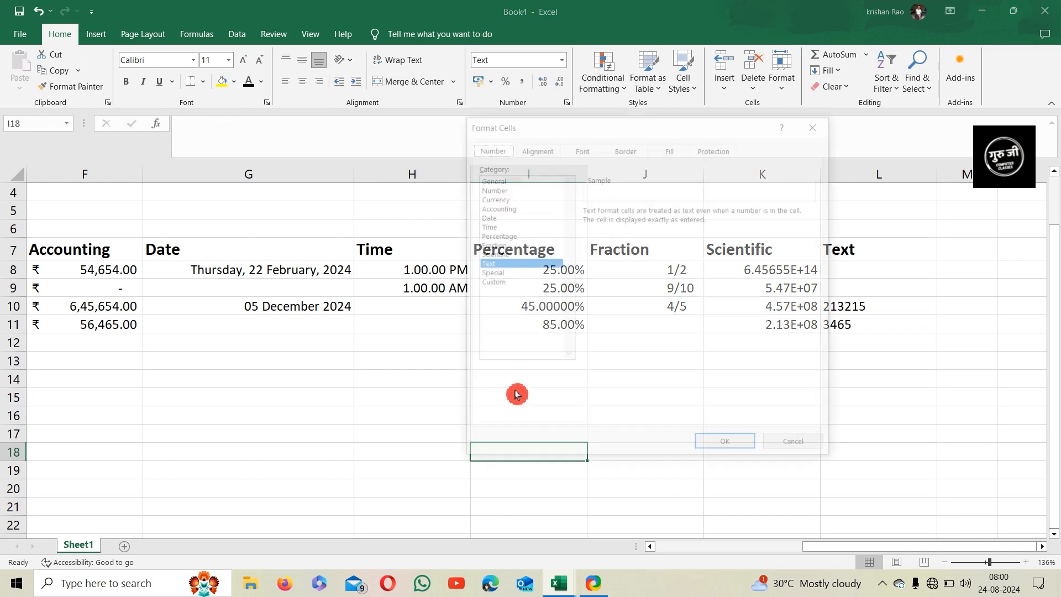
{"action": "left_click", "coordinate": [520, 273]}
{"action": "left_click", "coordinate": [519, 282]}
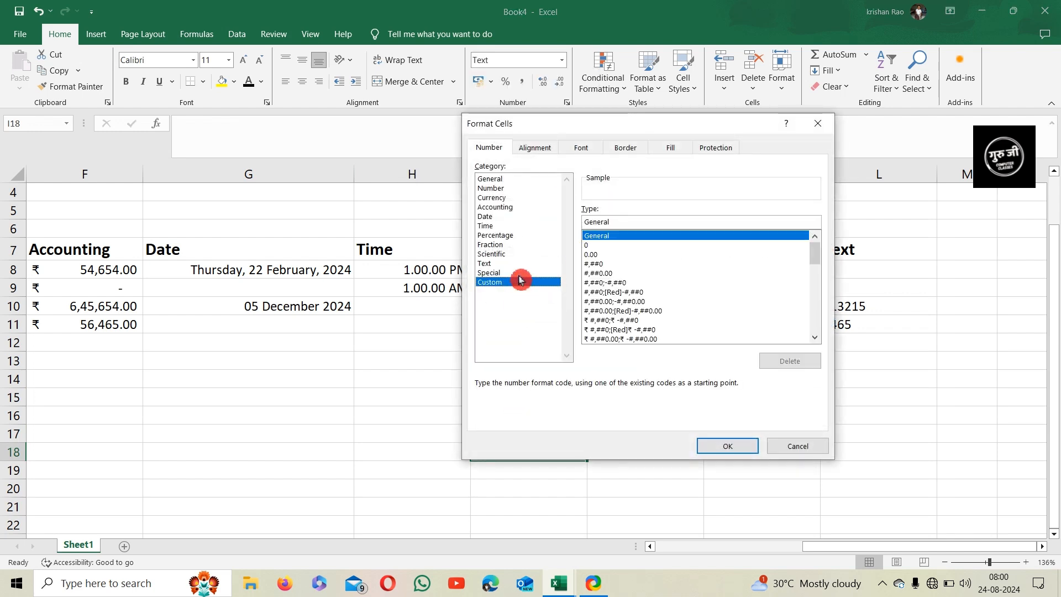
Step: Examine the Special and Custom number formats for cell F10, preview the ₹ #,##0.00 code, and cancel without applying it
{"action": "left_click", "coordinate": [520, 273]}
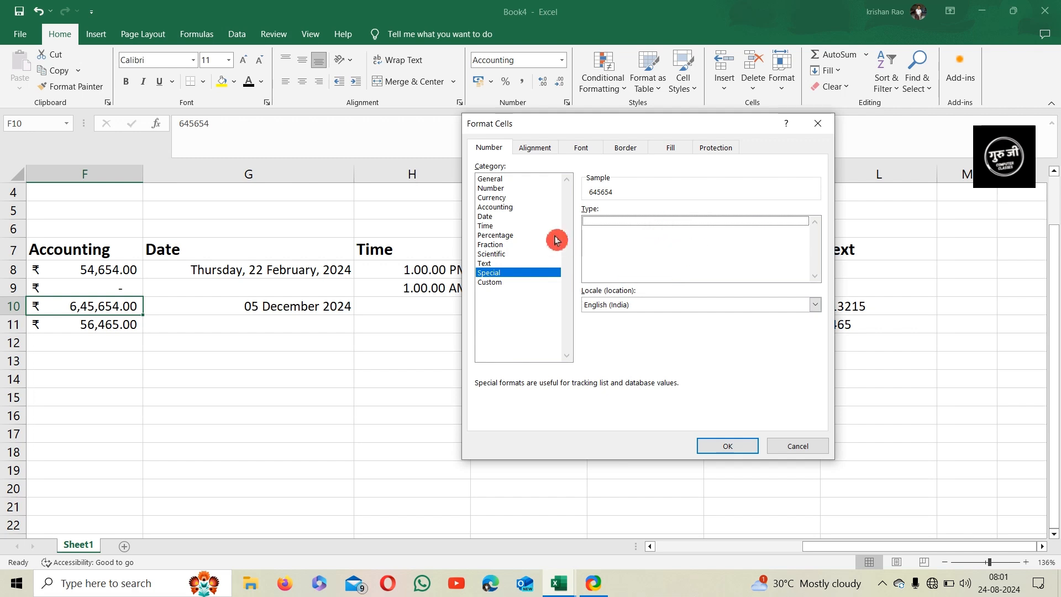
{"action": "left_click", "coordinate": [522, 283]}
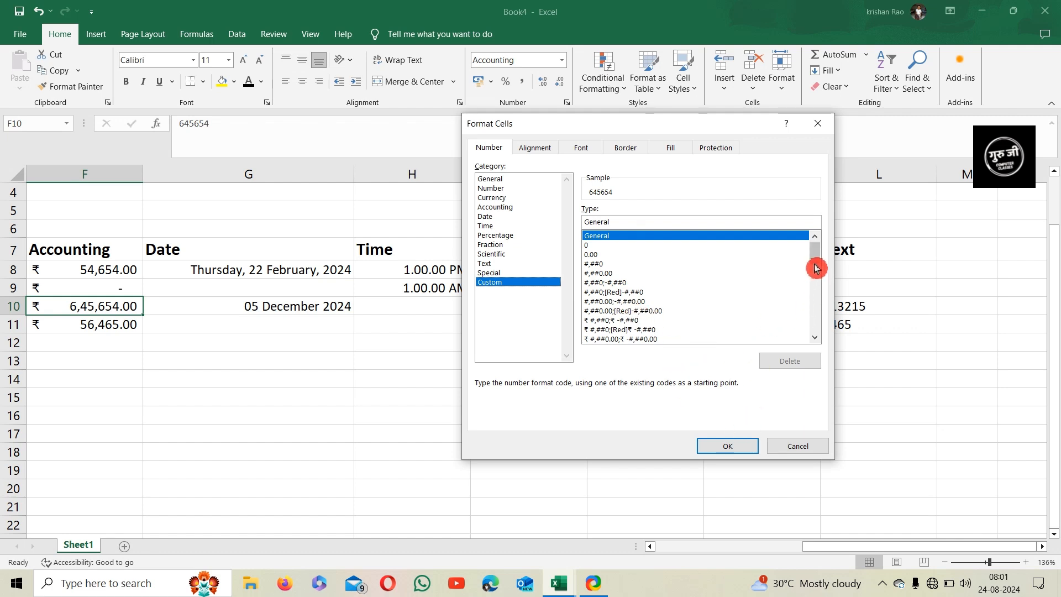
{"action": "left_click_drag", "start_coordinate": [816, 268], "coordinate": [646, 289]}
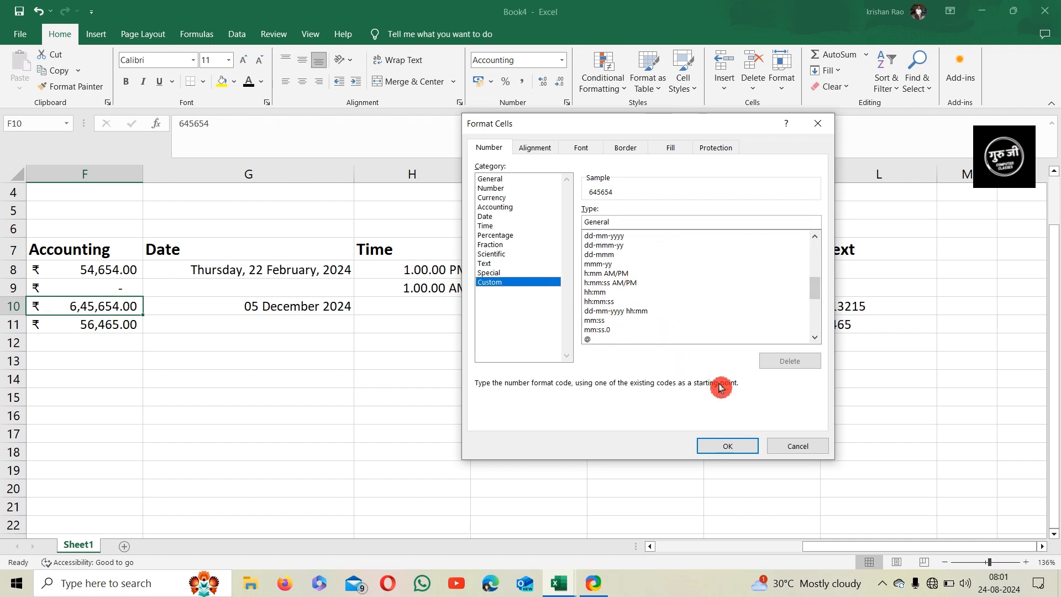
{"action": "left_click_drag", "start_coordinate": [815, 294], "coordinate": [817, 326]}
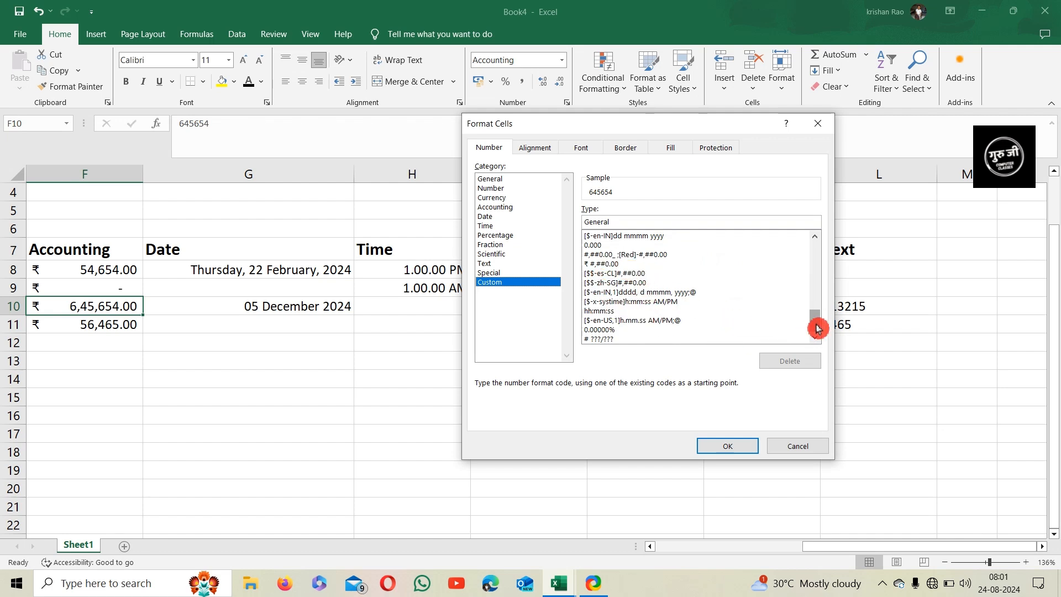
{"action": "left_click", "coordinate": [597, 265]}
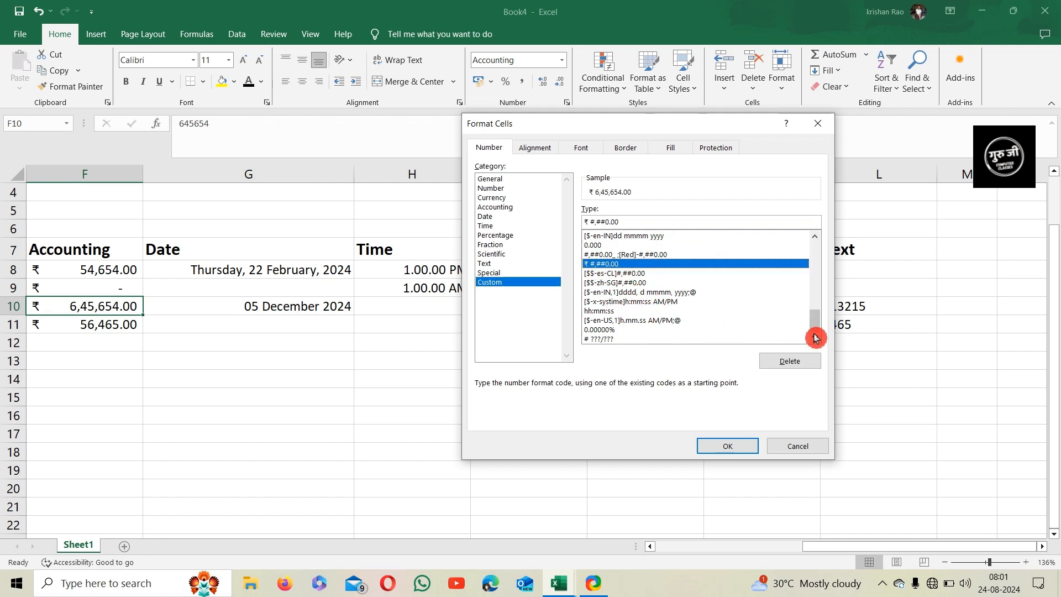
{"action": "left_click_drag", "start_coordinate": [815, 330], "coordinate": [813, 304]}
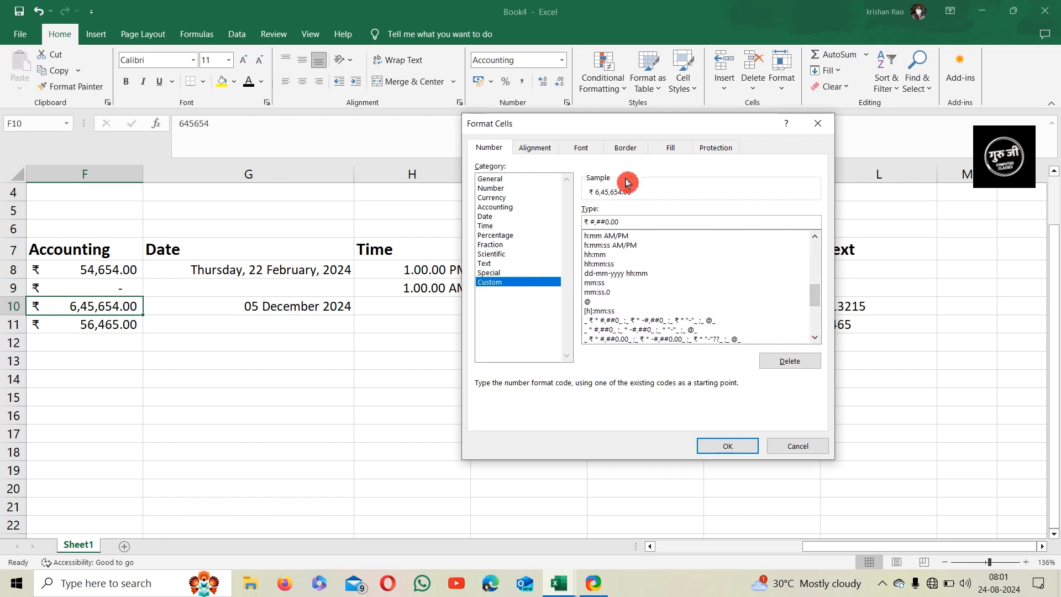
{"action": "left_click_drag", "start_coordinate": [619, 126], "coordinate": [641, 139]}
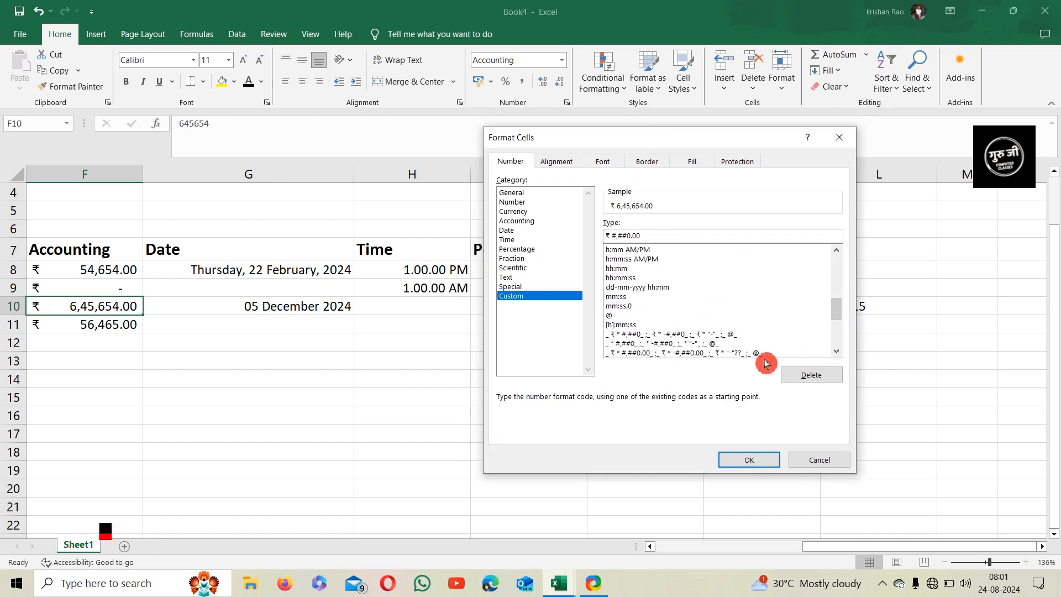
{"action": "left_click", "coordinate": [818, 460]}
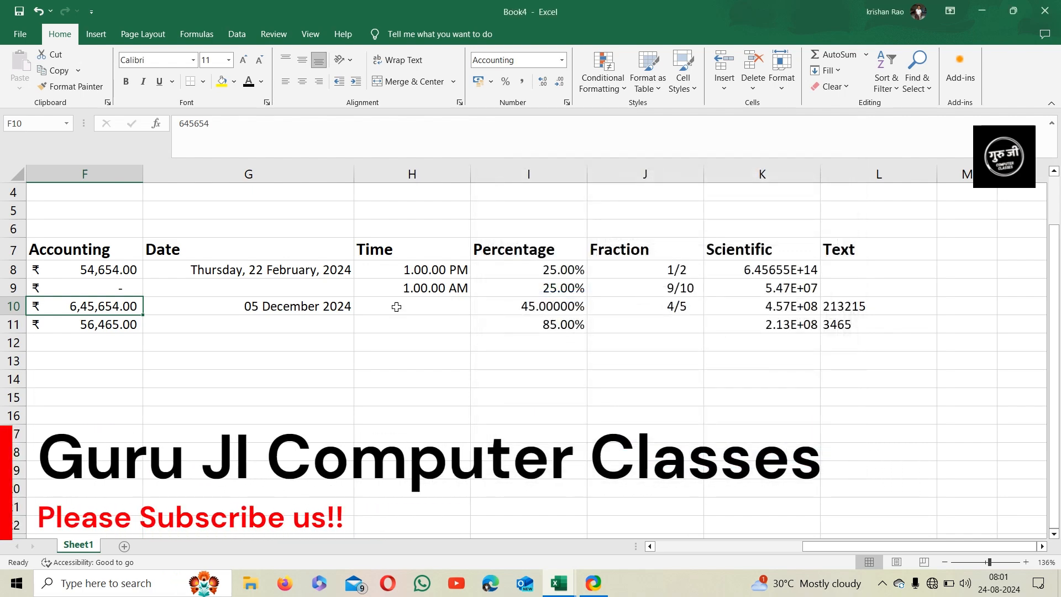
Step: Apply the custom number format dd-mm-yyyy hh:mm to the date in cell G10
{"action": "left_click", "coordinate": [313, 307]}
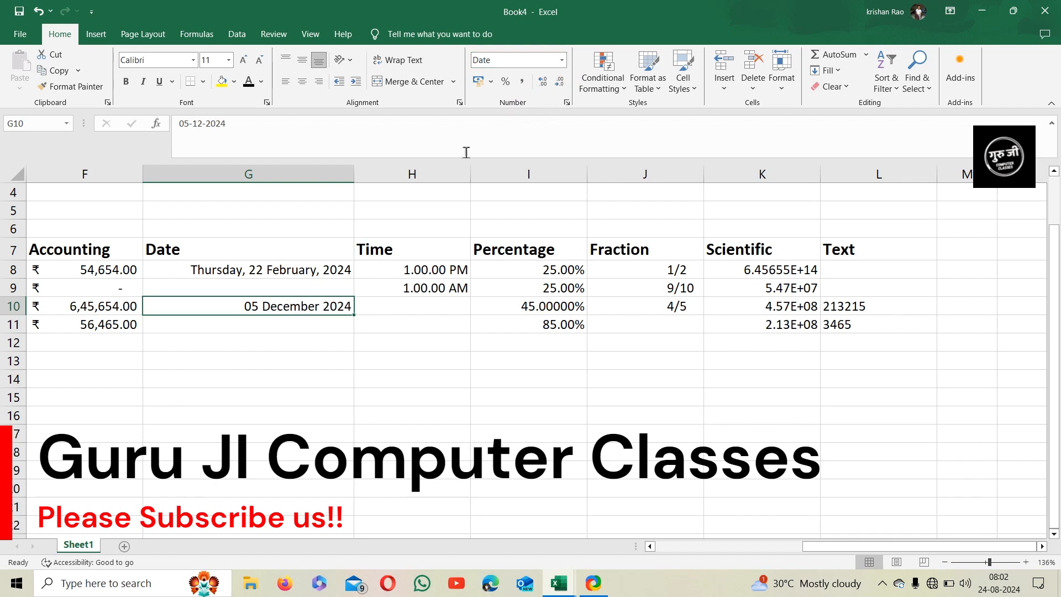
{"action": "left_click", "coordinate": [568, 103]}
{"action": "left_click", "coordinate": [511, 296]}
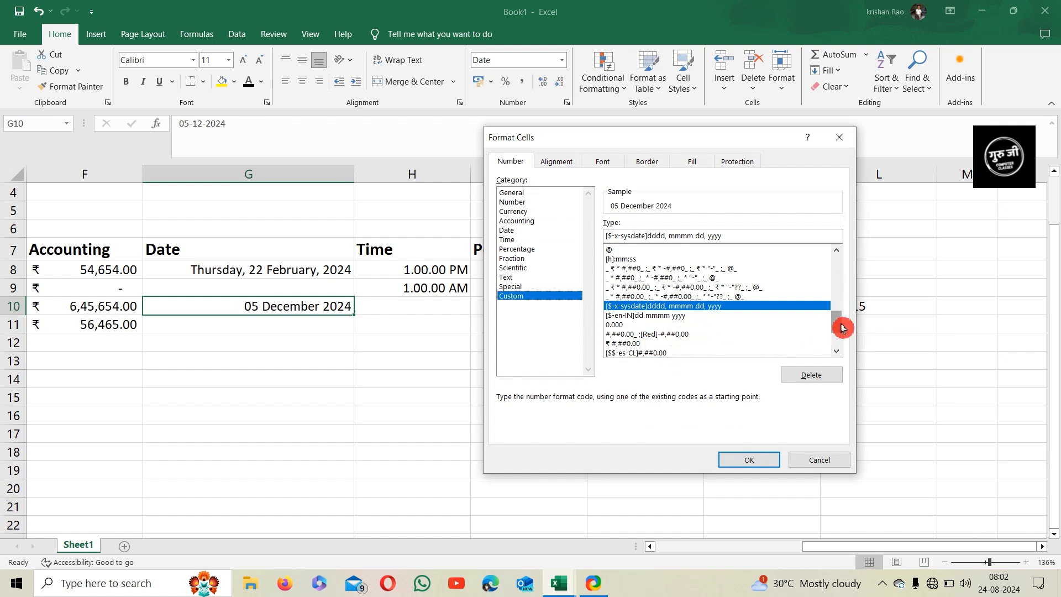
{"action": "left_click_drag", "start_coordinate": [842, 327], "coordinate": [839, 319]}
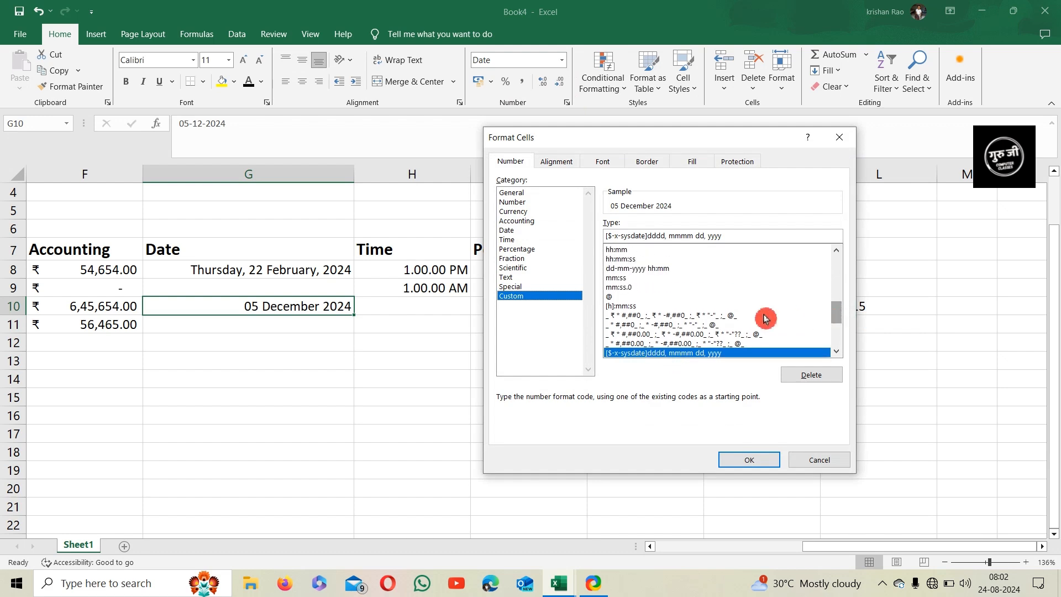
{"action": "left_click", "coordinate": [641, 270]}
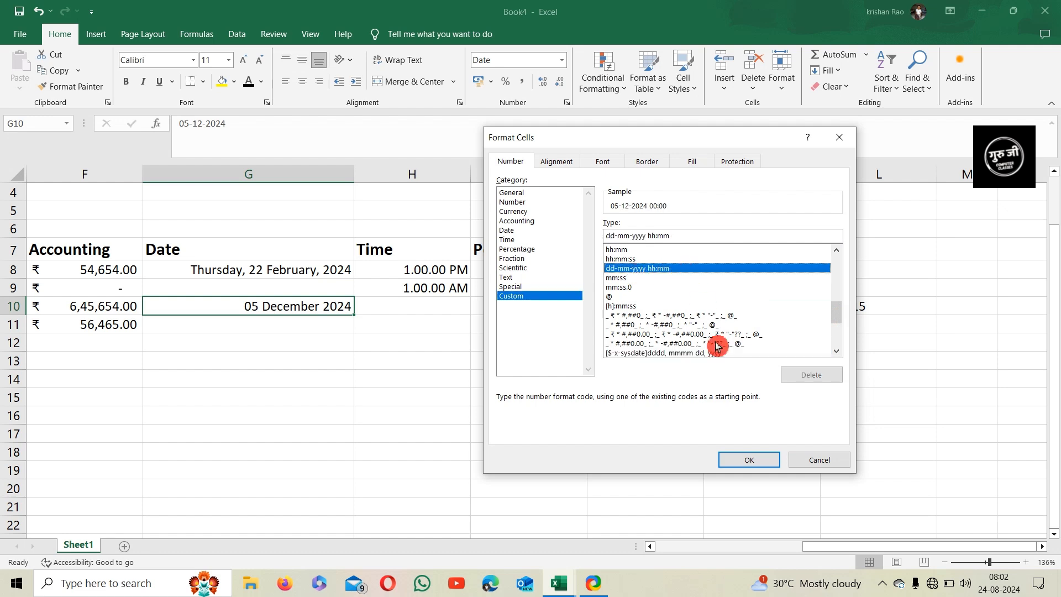
{"action": "left_click", "coordinate": [768, 466]}
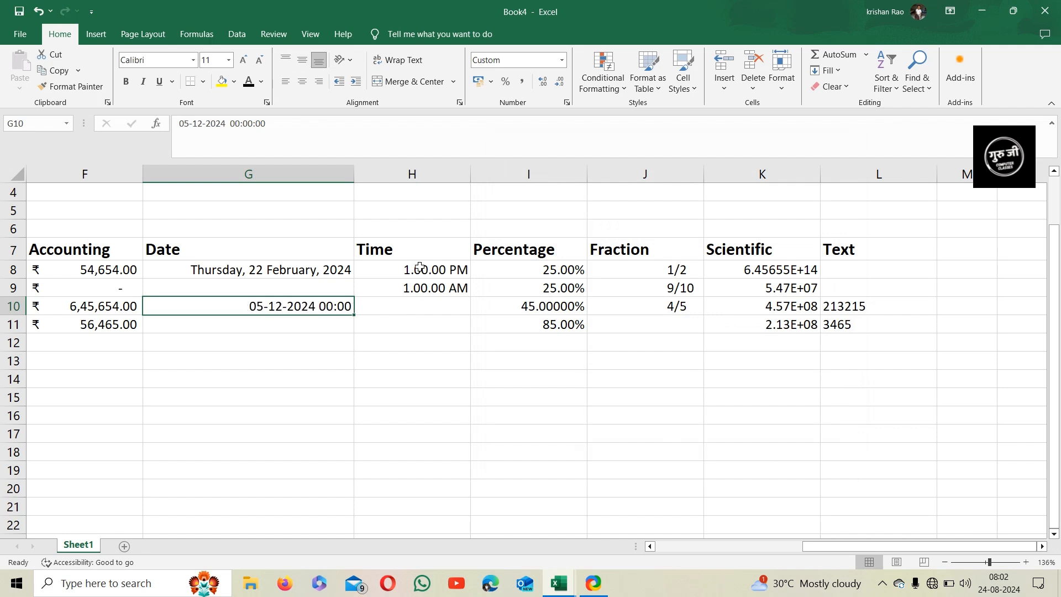
Step: Apply the custom number format dd-mmm to the date in cell G10
{"action": "left_click", "coordinate": [567, 102]}
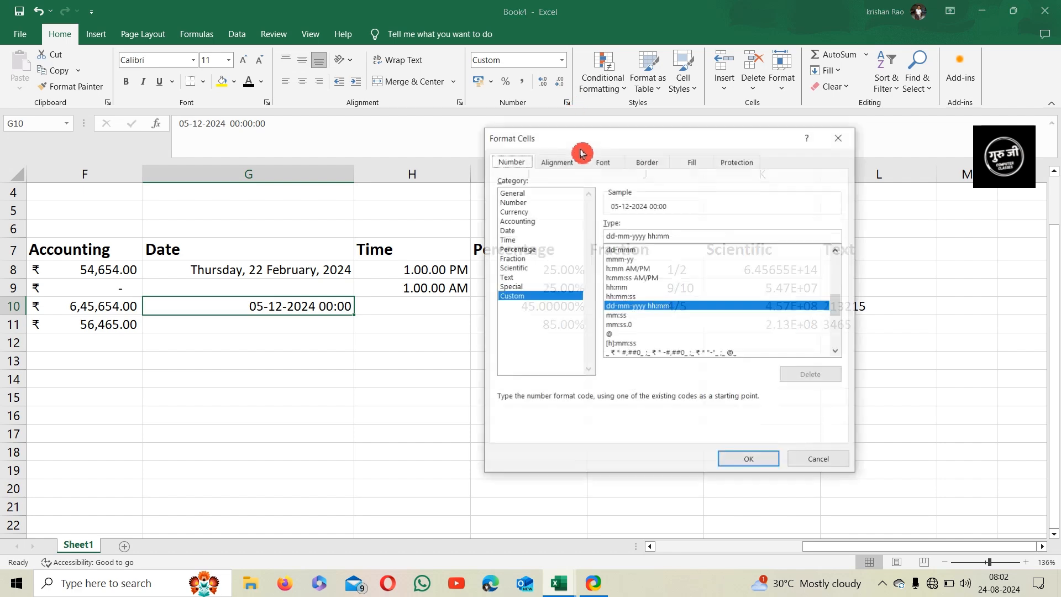
{"action": "scroll", "coordinate": [631, 303], "scroll_direction": "down", "scroll_amount": 1}
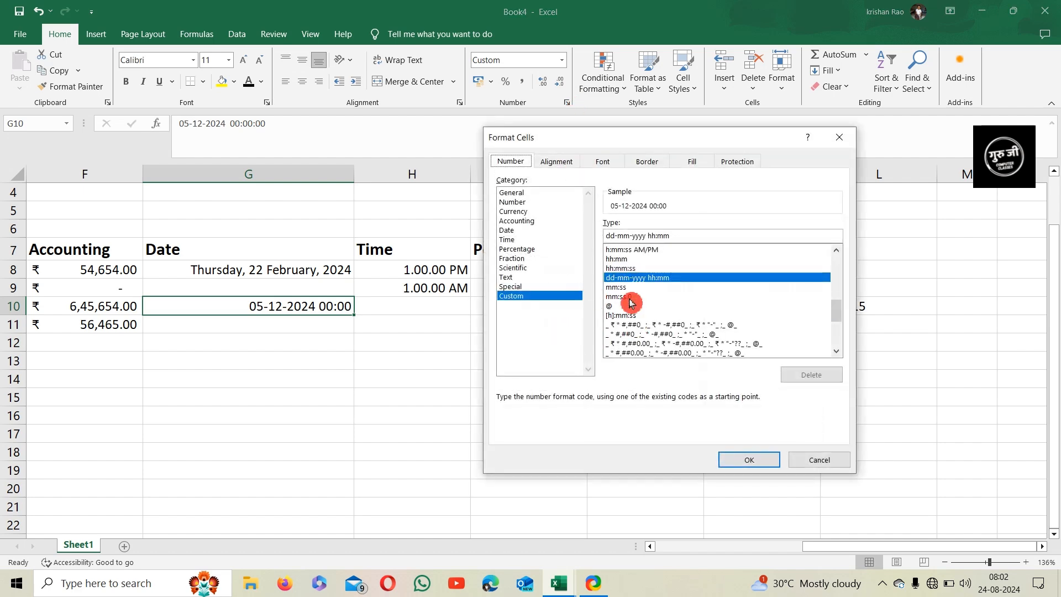
{"action": "scroll", "coordinate": [634, 289], "scroll_direction": "up", "scroll_amount": 1}
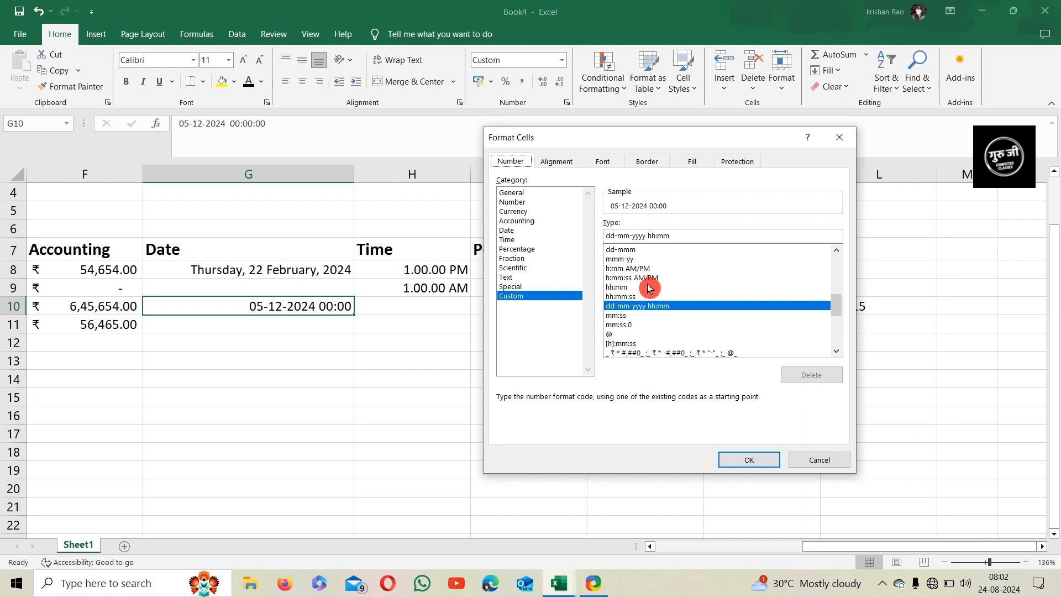
{"action": "left_click", "coordinate": [632, 252]}
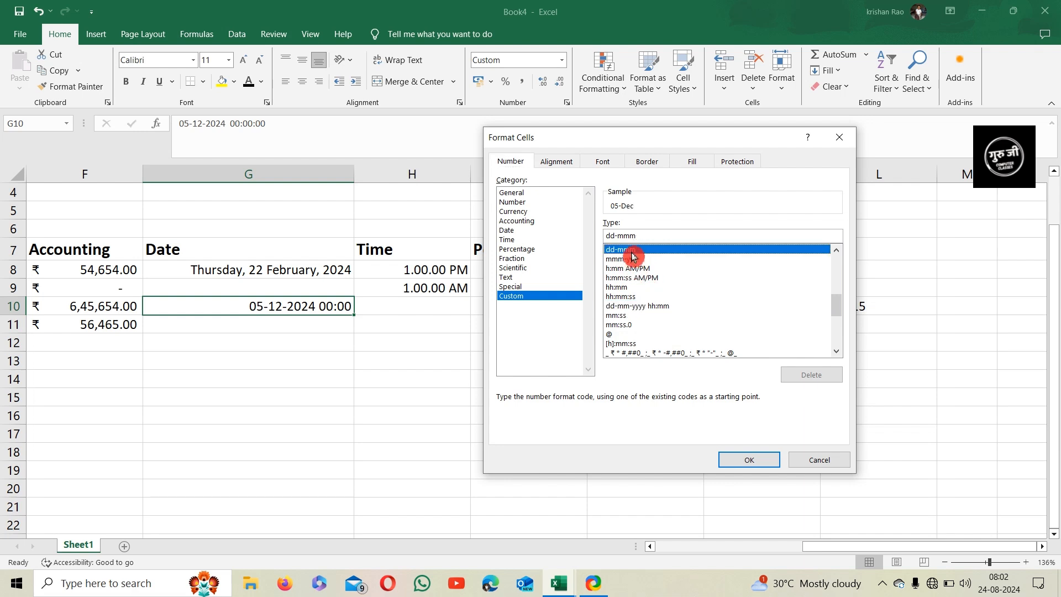
{"action": "left_click", "coordinate": [746, 461]}
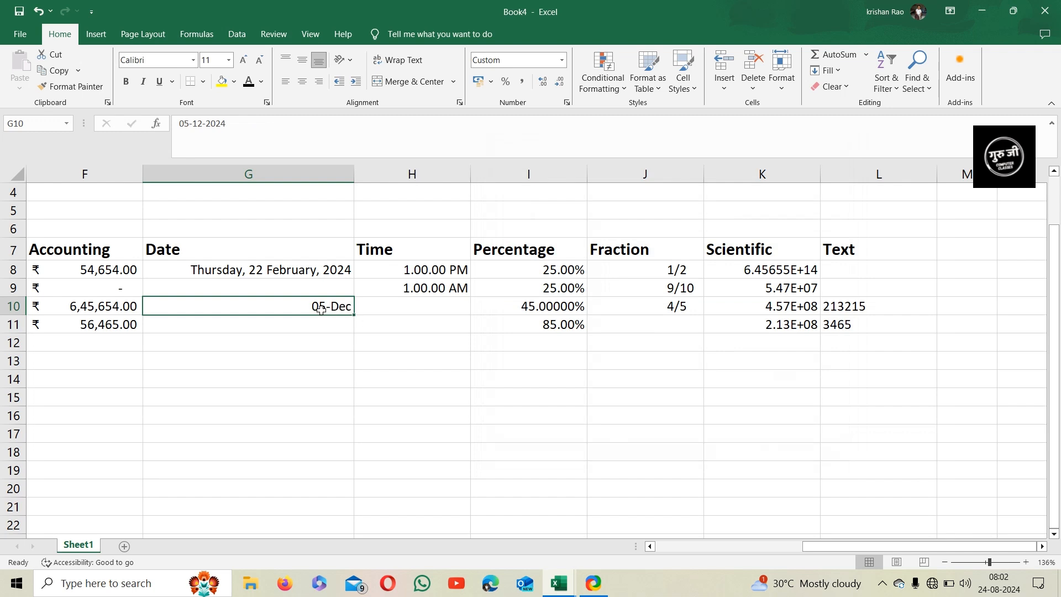
{"action": "left_click", "coordinate": [567, 103]}
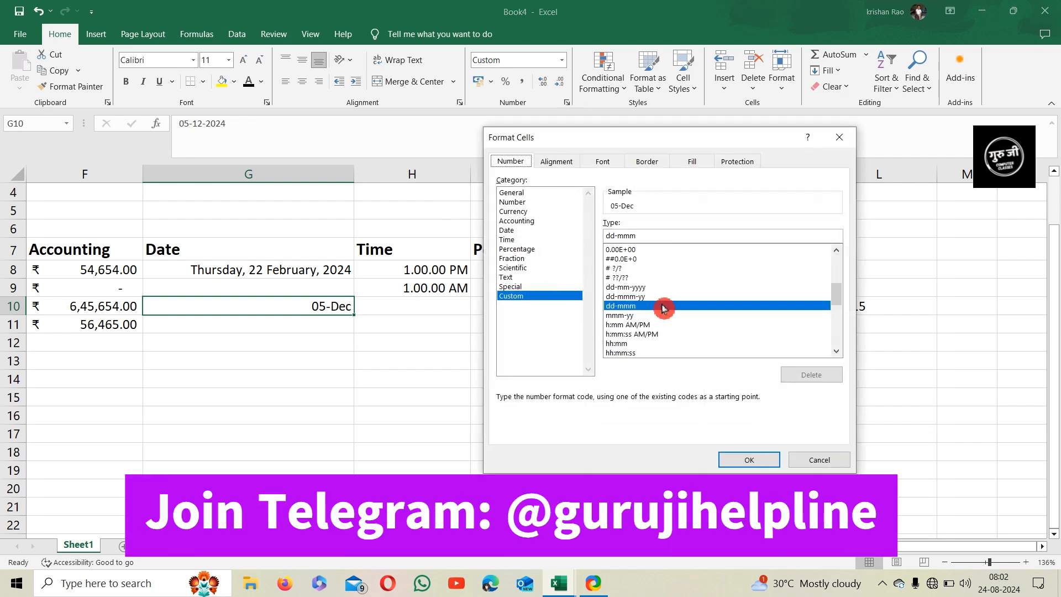
{"action": "scroll", "coordinate": [664, 308], "scroll_direction": "up", "scroll_amount": 3}
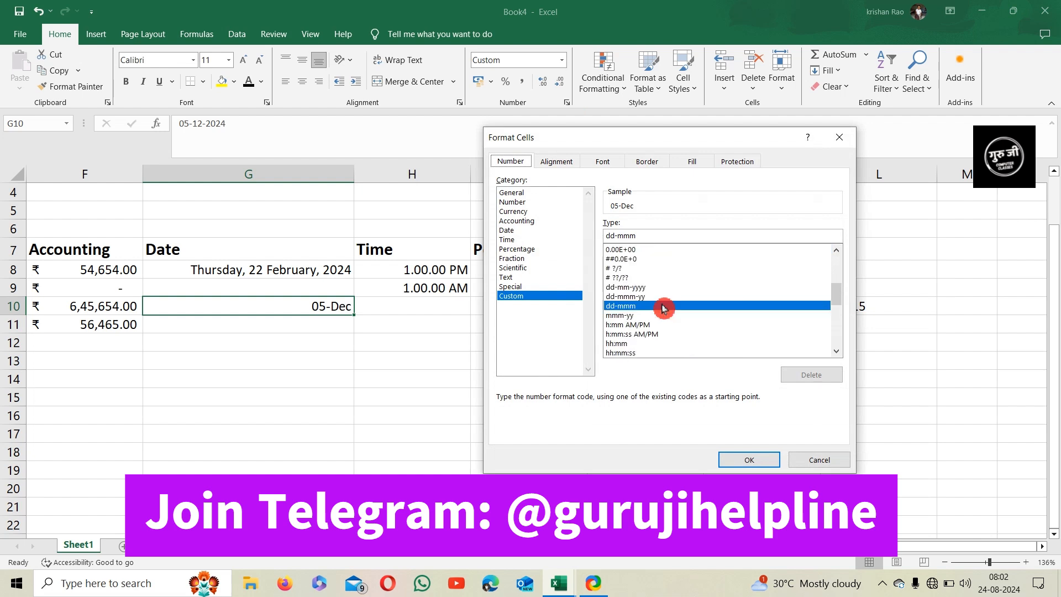
{"action": "left_click", "coordinate": [811, 460]}
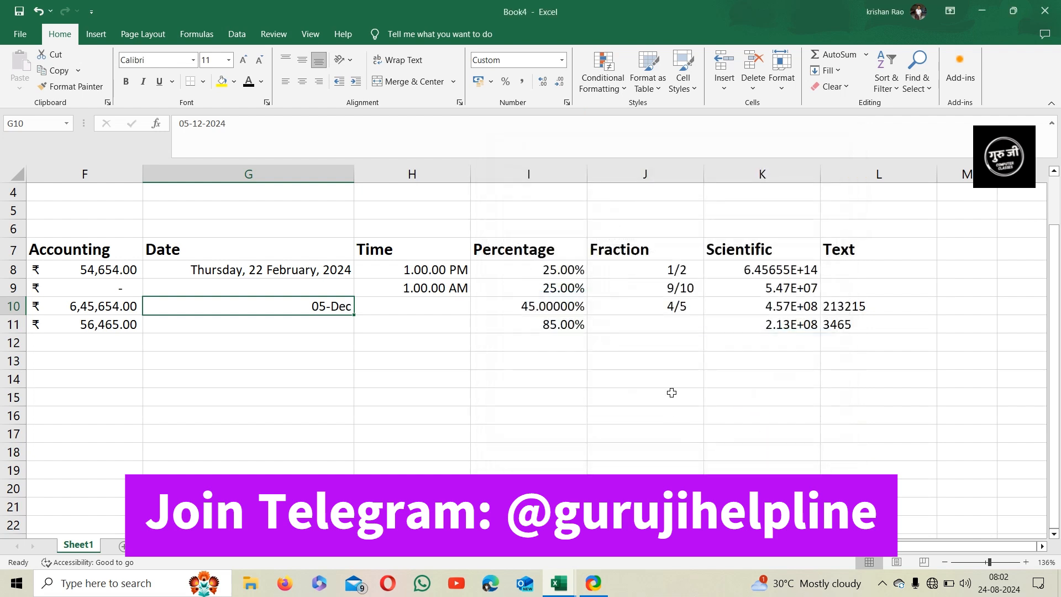